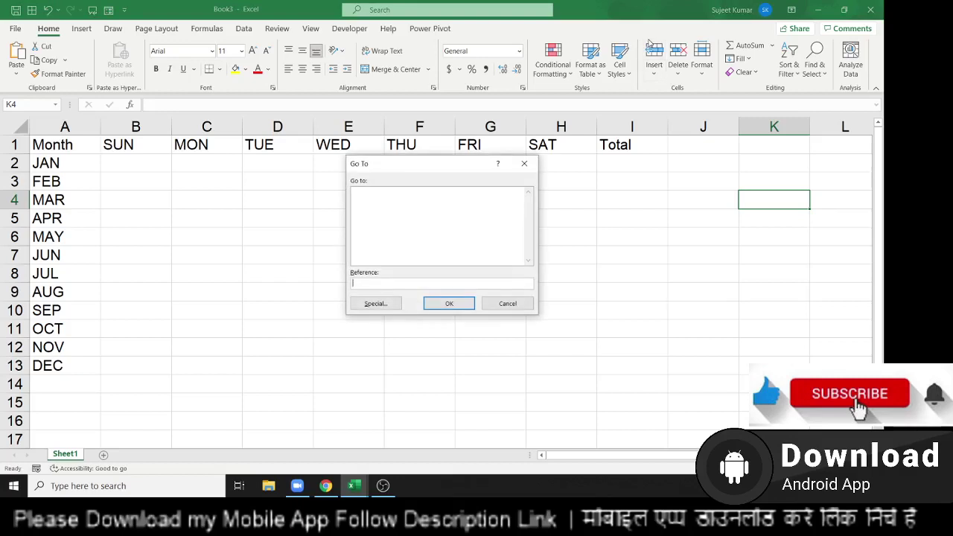
# Close the Go To dialog and move into the table toward its top-left corner
pyautogui.press('Escape')
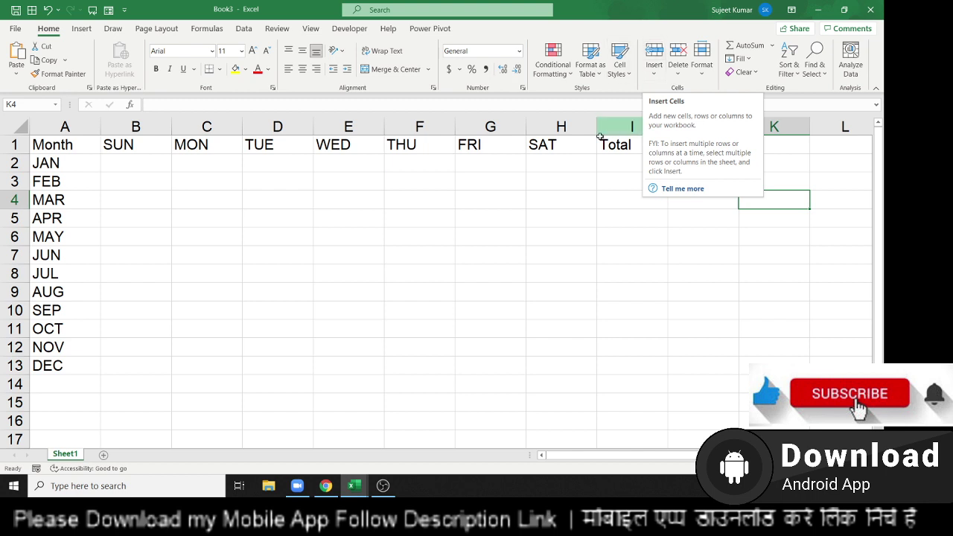
pyautogui.click(346, 204)
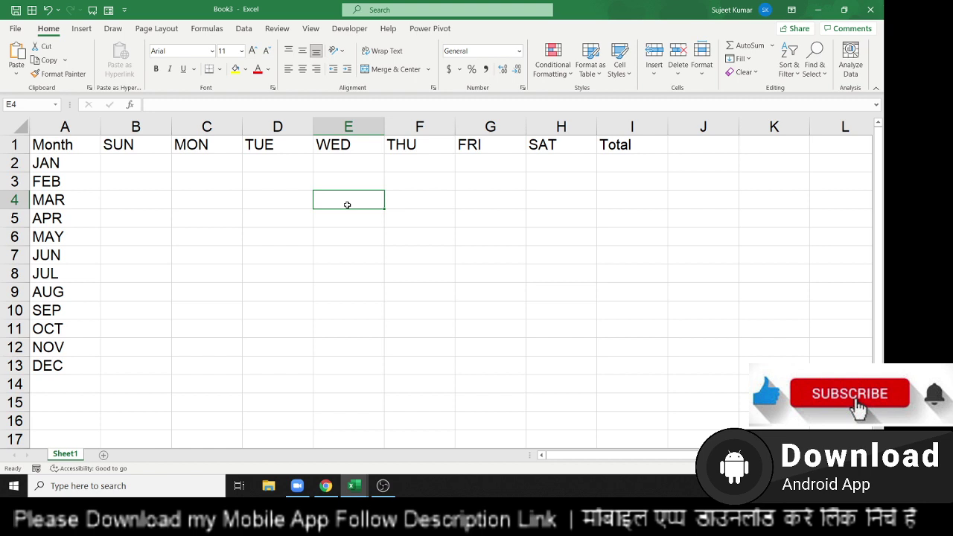
pyautogui.press('Up')
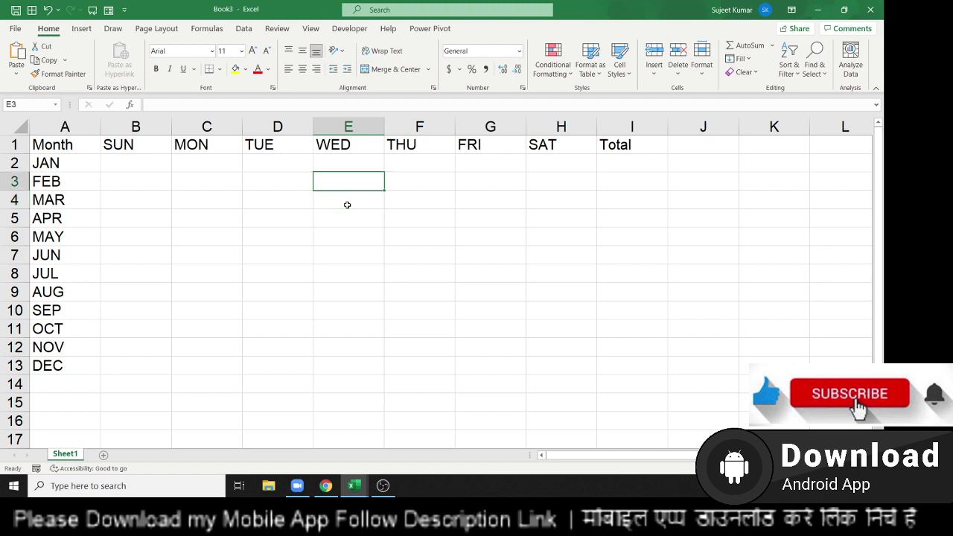
pyautogui.press('Left')
pyautogui.press('Left')
pyautogui.press('Left')
pyautogui.press('Left')
pyautogui.press('Up')
pyautogui.press('Up')
# Browse the SUN–SAT and Total headers and the JAN–DEC months, ending at B2
pyautogui.press('Right')
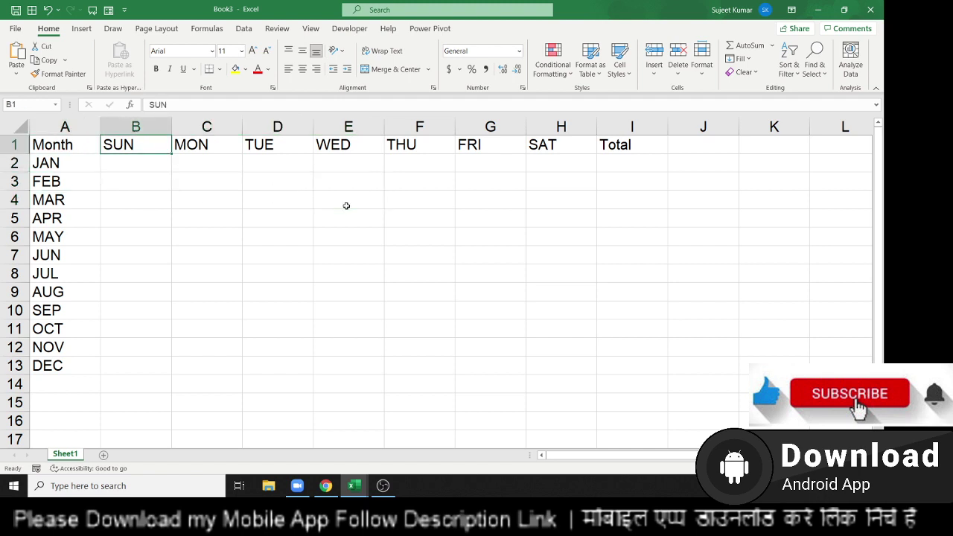
pyautogui.hotkey('ctrl', 'Right')
pyautogui.press('Home')
pyautogui.press('Down')
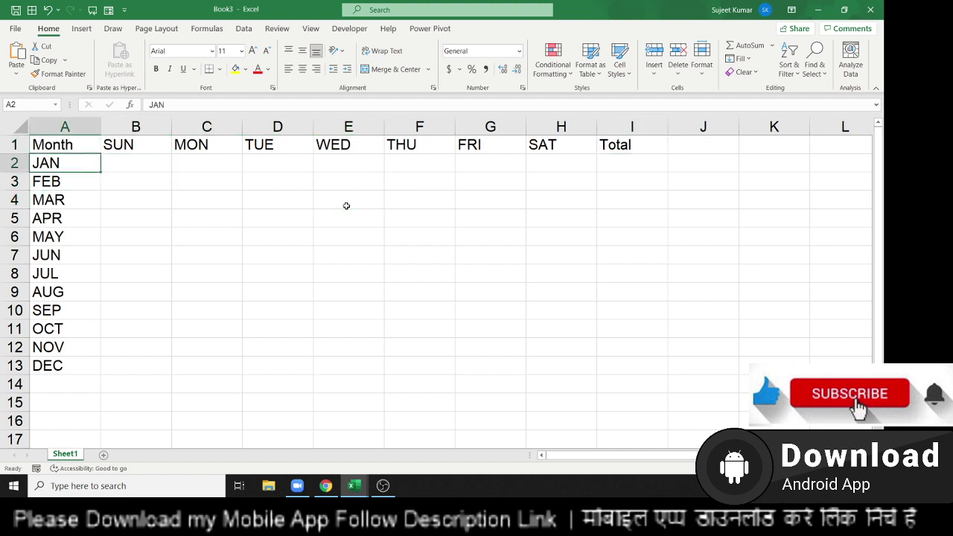
pyautogui.hotkey('ctrl', 'Down')
pyautogui.hotkey('ctrl', 'Up')
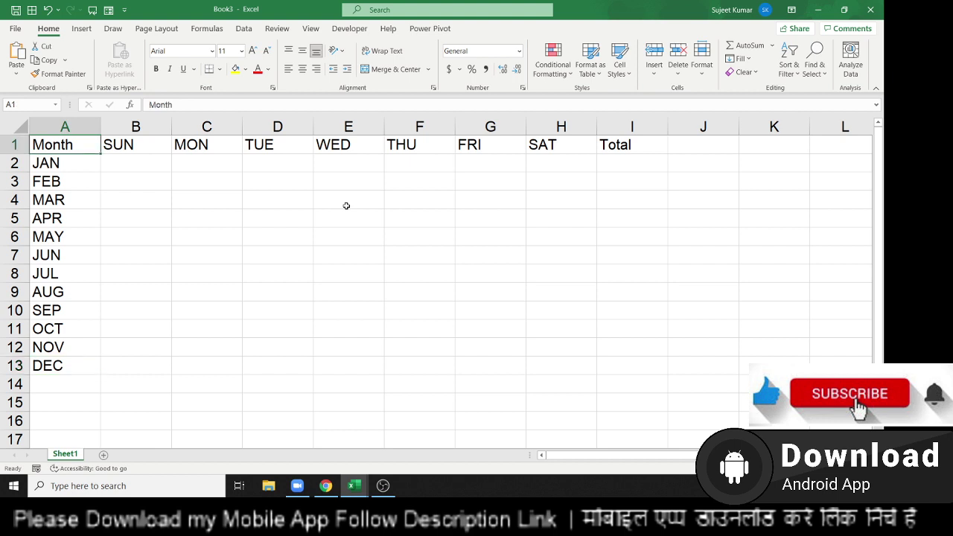
pyautogui.press('Right')
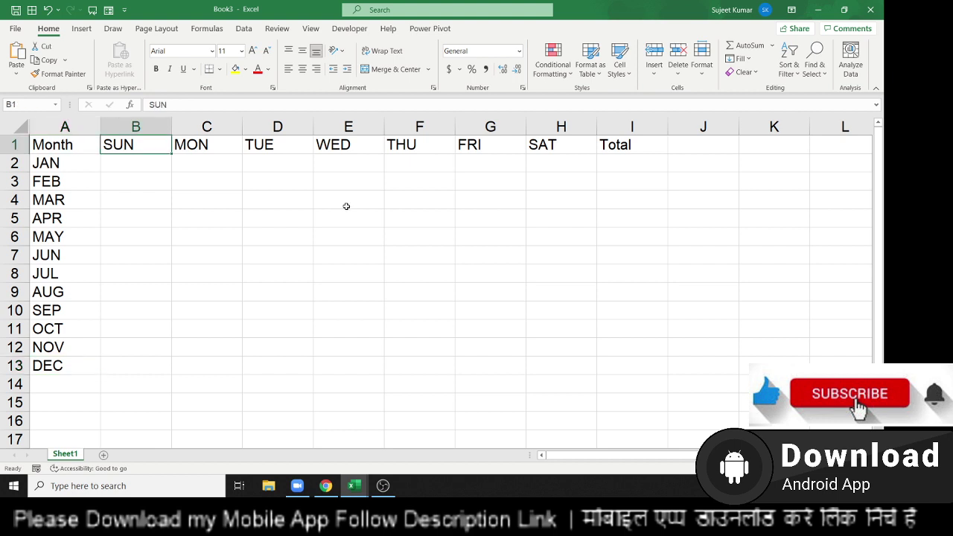
pyautogui.press('Down')
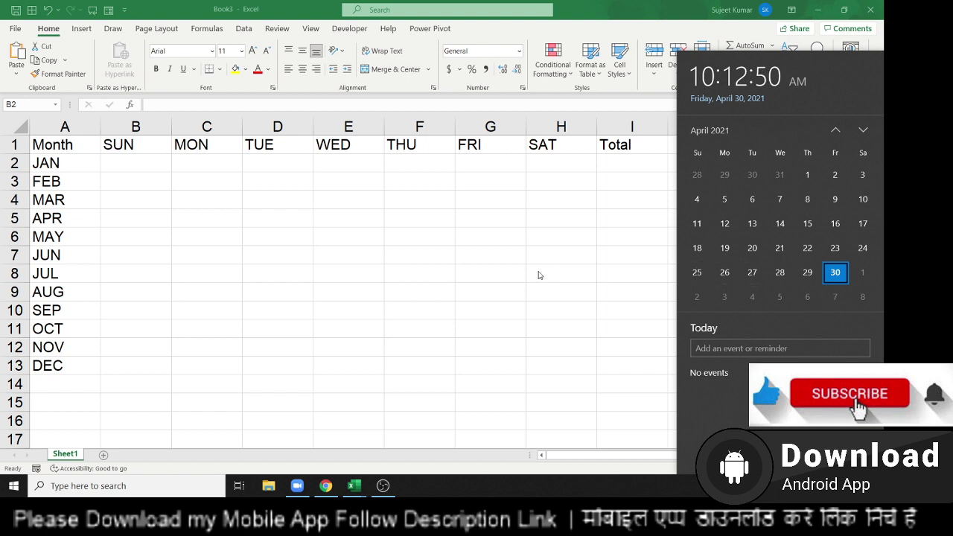
pyautogui.click(227, 183)
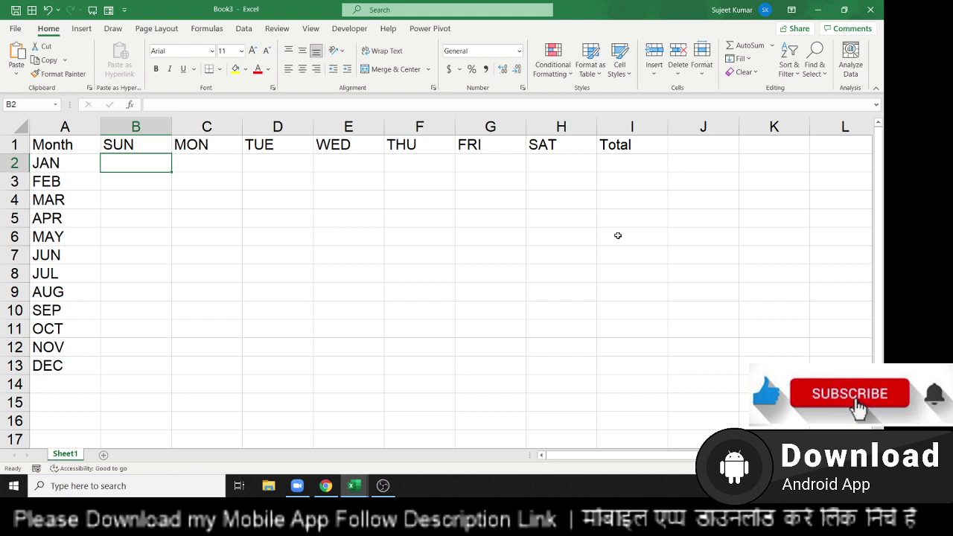
# Enter ="1-"&A2&"-2021" in B2 so it shows 1-JAN-2021
pyautogui.press('F2')
pyautogui.write('"')
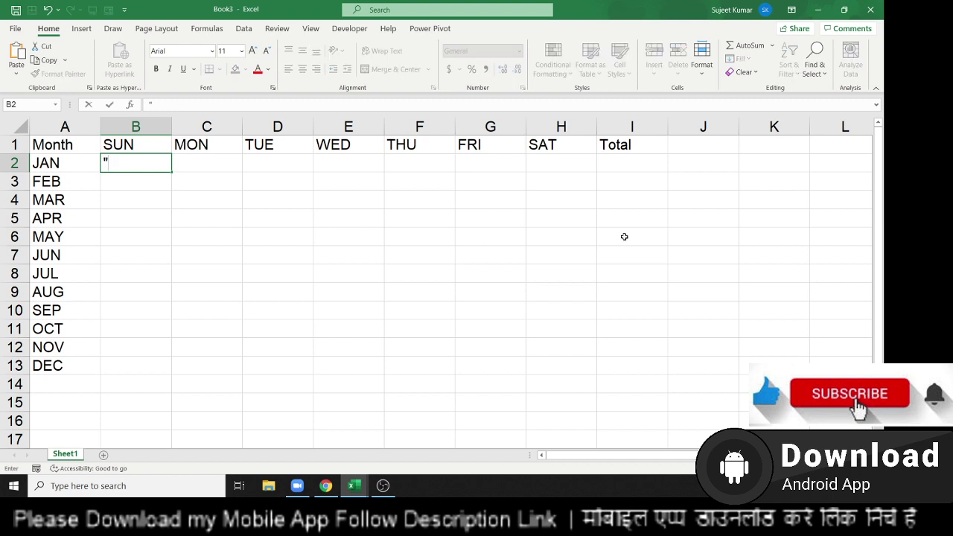
pyautogui.write('1-')
pyautogui.press('BackSpace')
pyautogui.press('BackSpace')
pyautogui.press('BackSpace')
pyautogui.write('="')
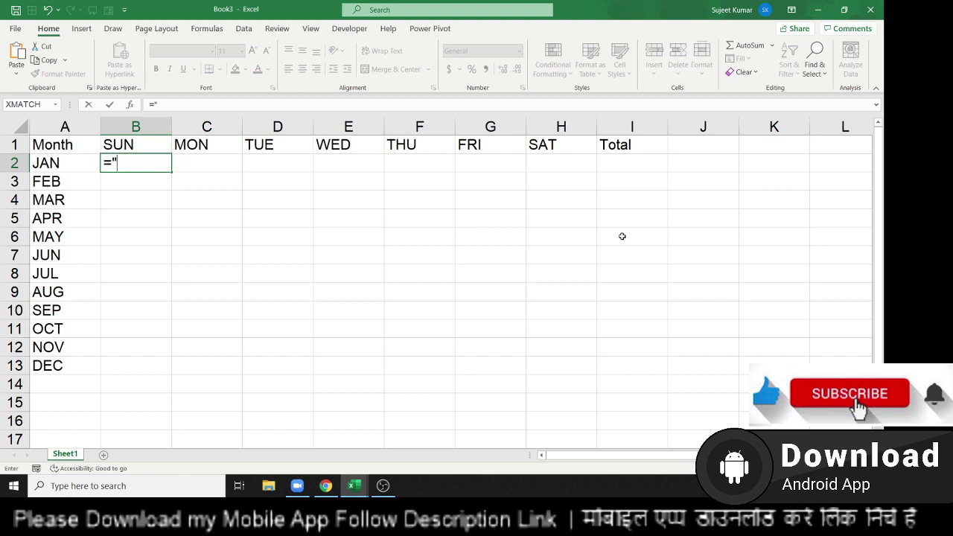
pyautogui.write('1-')
pyautogui.write('"&')
pyautogui.click(74, 162)
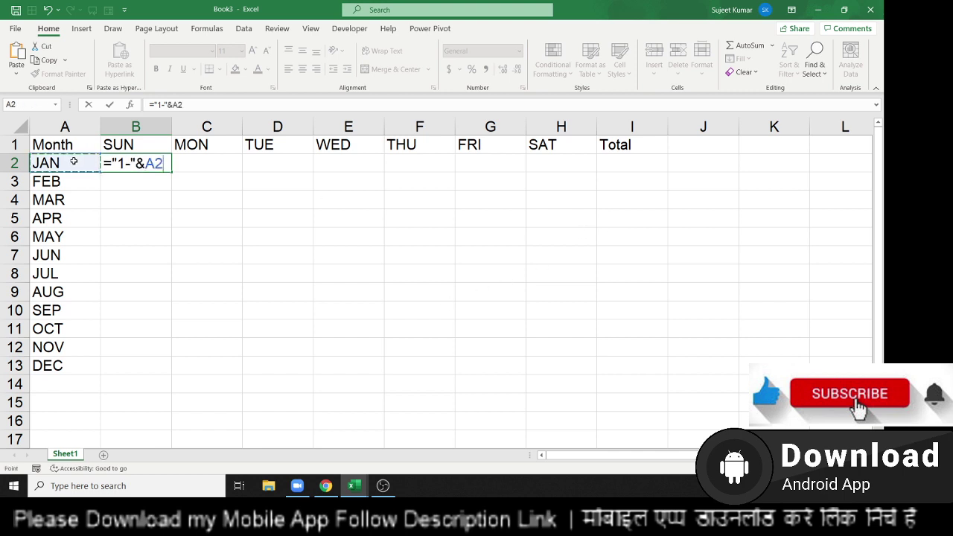
pyautogui.write('&"-')
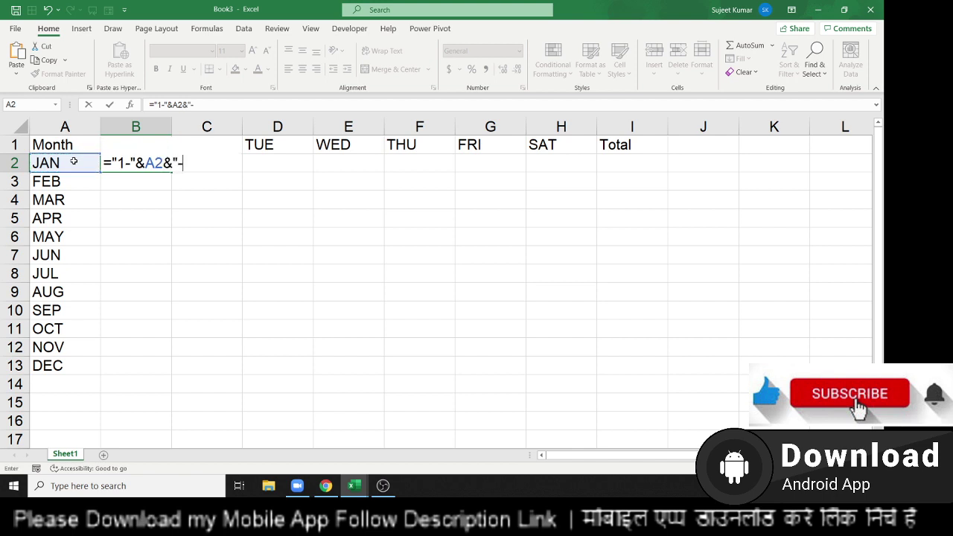
pyautogui.write('2021')
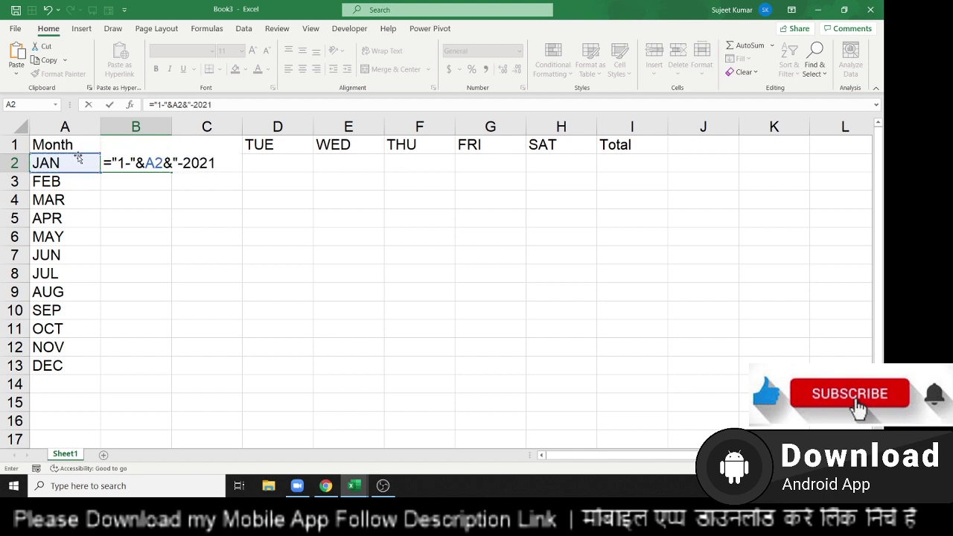
pyautogui.write('"')
pyautogui.press('Return')
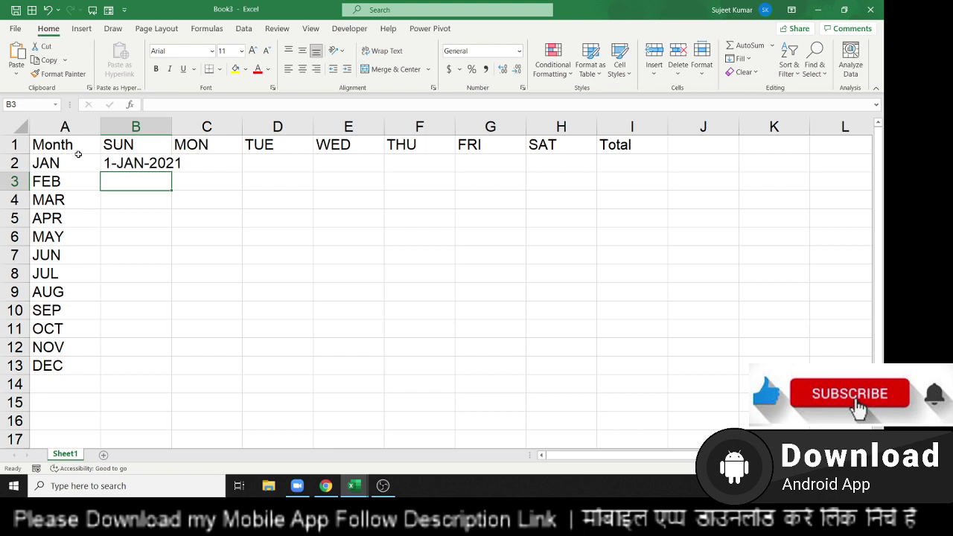
# Enter =EOMONTH(B2,0) in B3 and format it as a date showing 31-Jan-21
pyautogui.write('=')
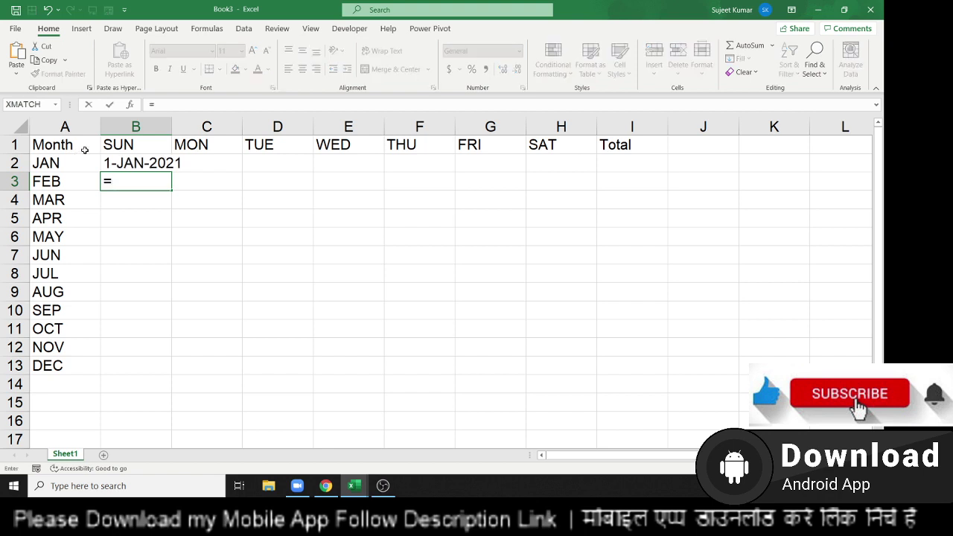
pyautogui.write('eo')
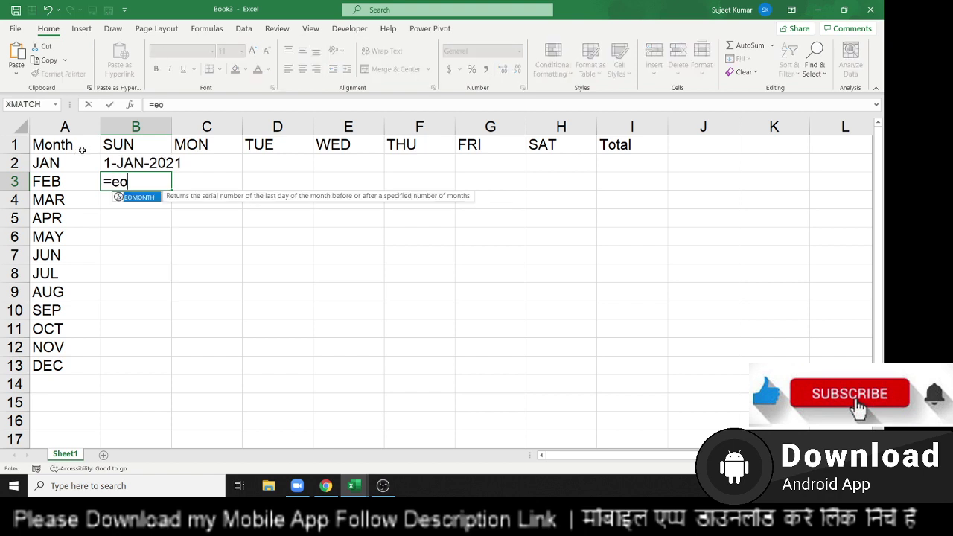
pyautogui.press('Tab')
pyautogui.press('Up')
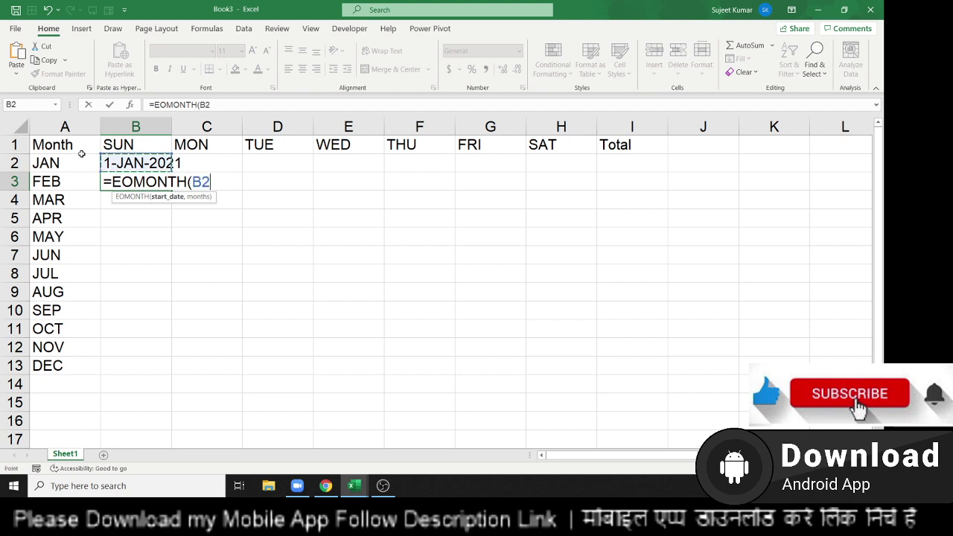
pyautogui.write(',0)')
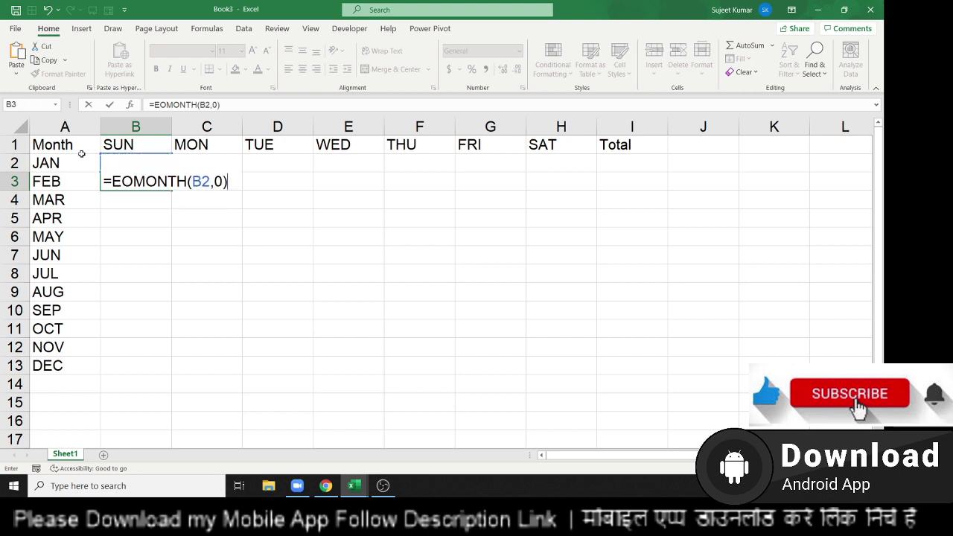
pyautogui.press('Return')
pyautogui.press('Up')
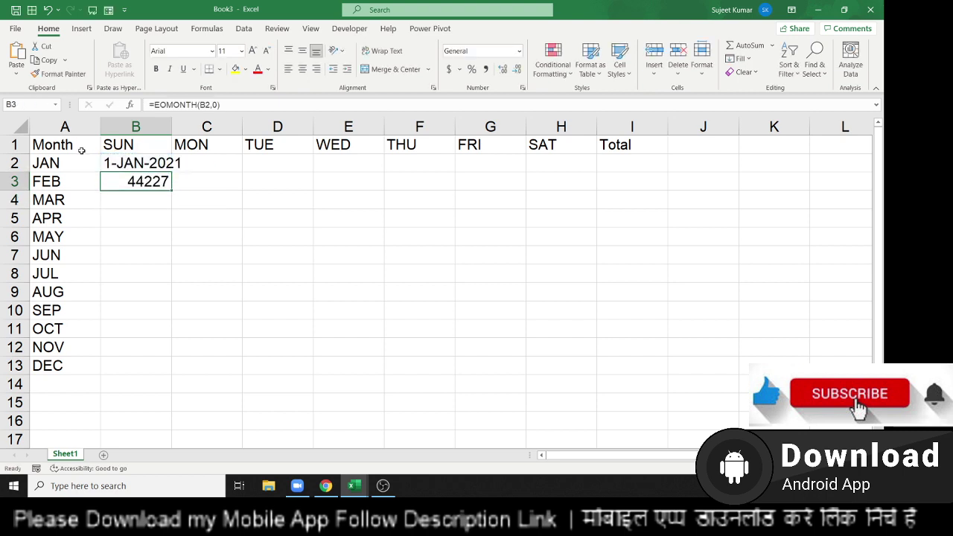
pyautogui.hotkey('ctrl', 'shift', '3')
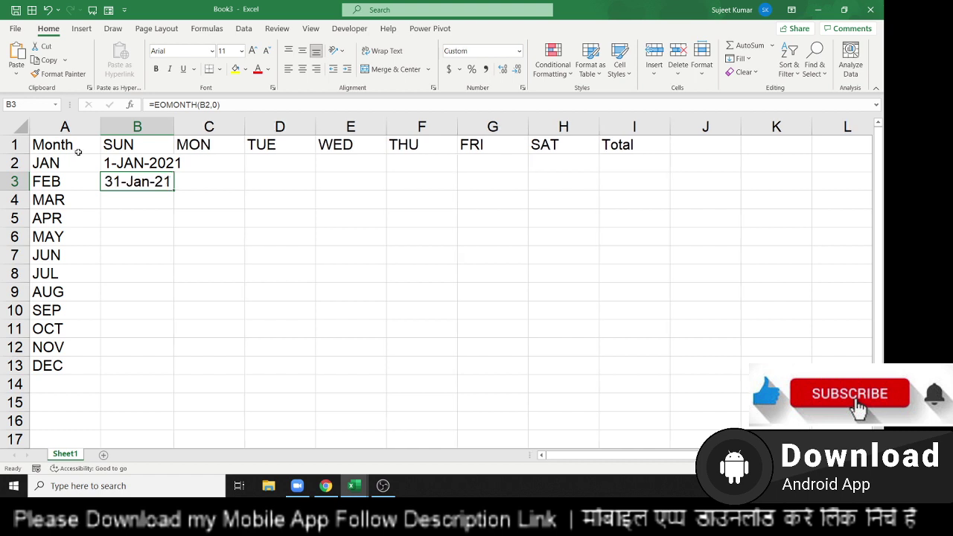
pyautogui.press('Up')
pyautogui.press('Up')
pyautogui.press('Down')
pyautogui.press('Down')
pyautogui.press('Down')
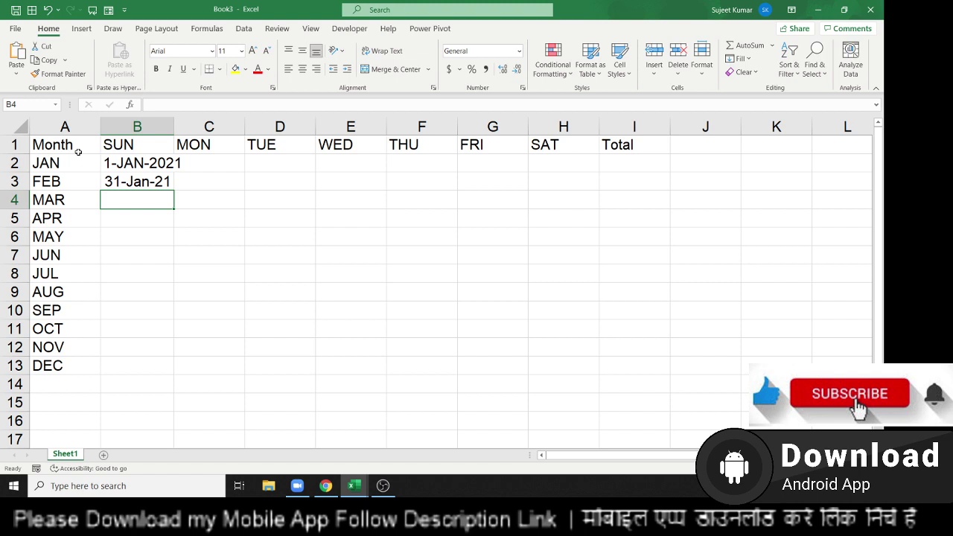
pyautogui.write('=')
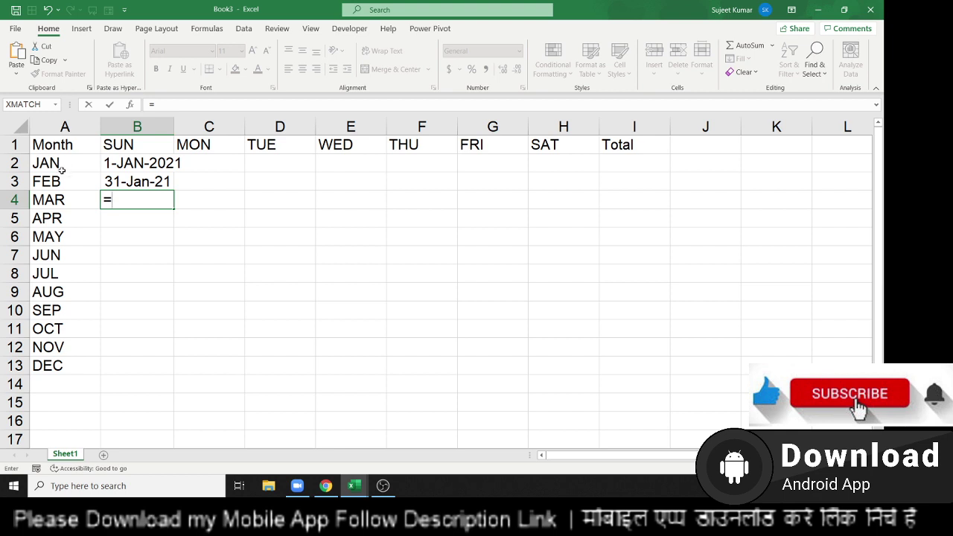
# Start a NETWORKDAYS.INTL formula in B4
pyautogui.write('chi')
pyautogui.press('BackSpace')
pyautogui.press('BackSpace')
pyautogui.press('BackSpace')
pyautogui.write('n')
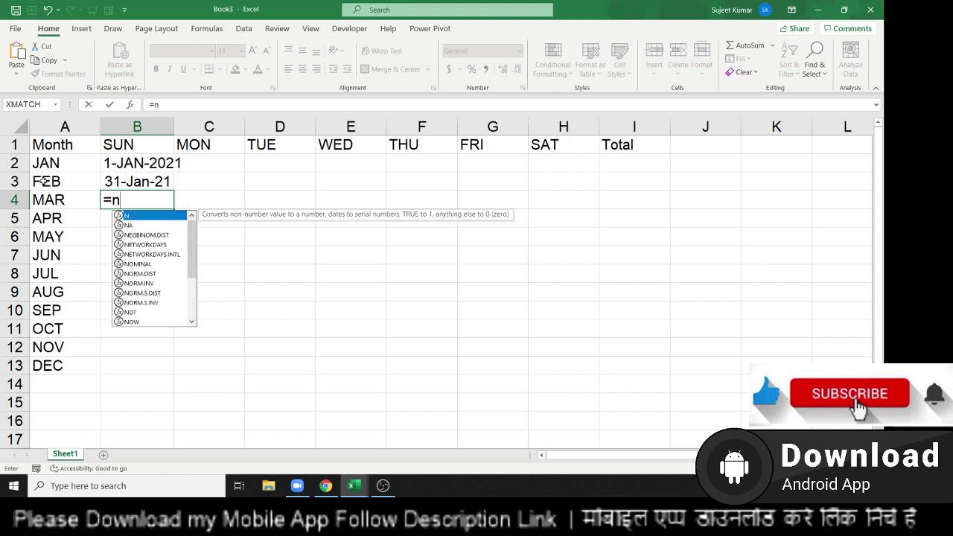
pyautogui.write('et')
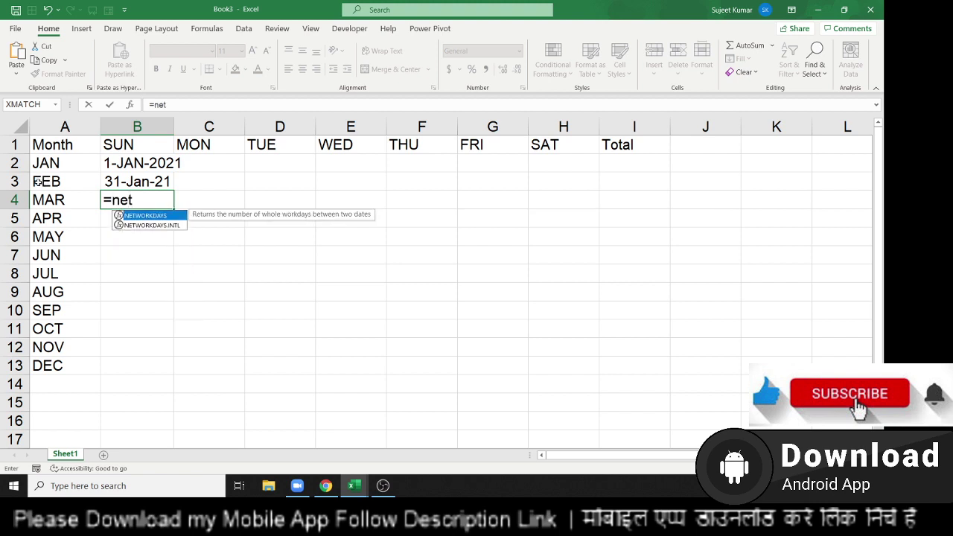
pyautogui.press('Down')
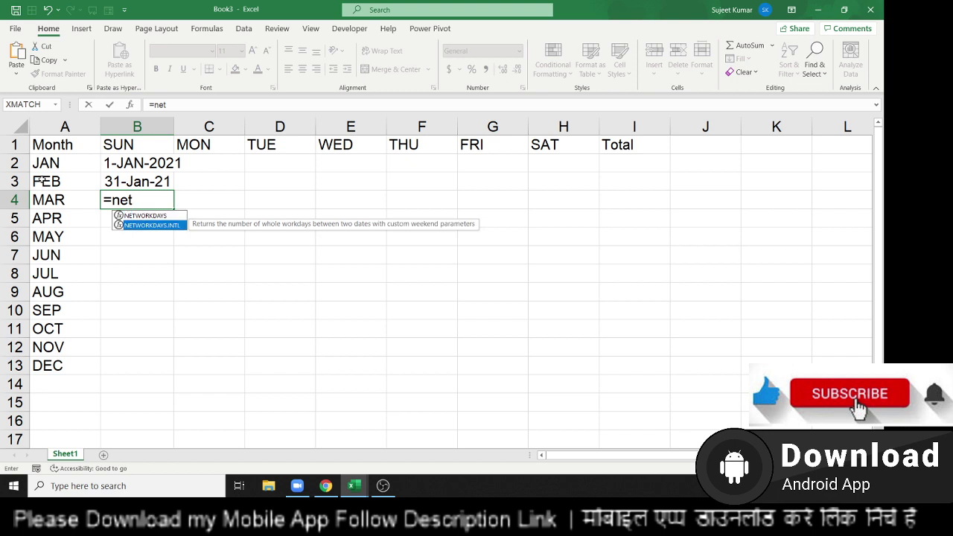
pyautogui.press('Tab')
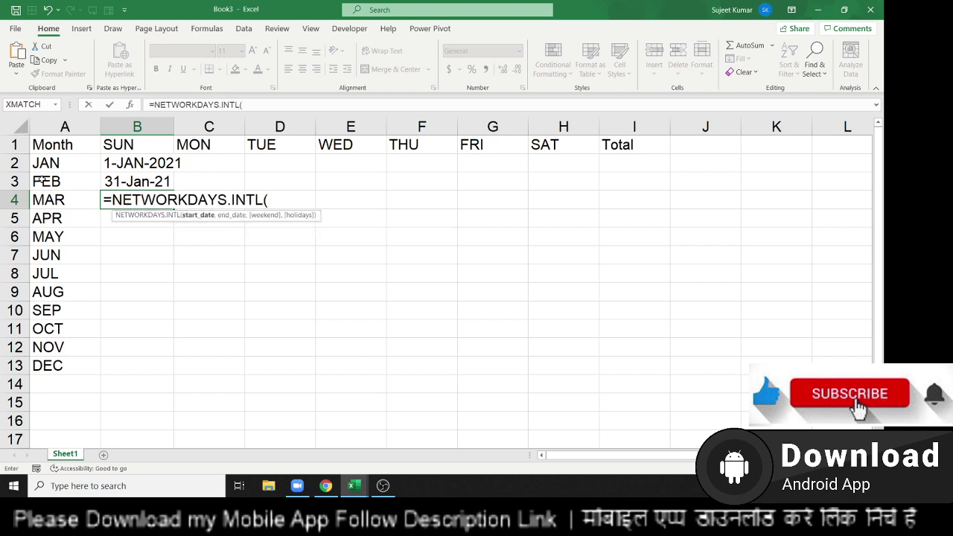
# Give it start B2, end B3 and the '11 - Sunday only' weekend option, showing 26
pyautogui.press('Up')
pyautogui.press('Up')
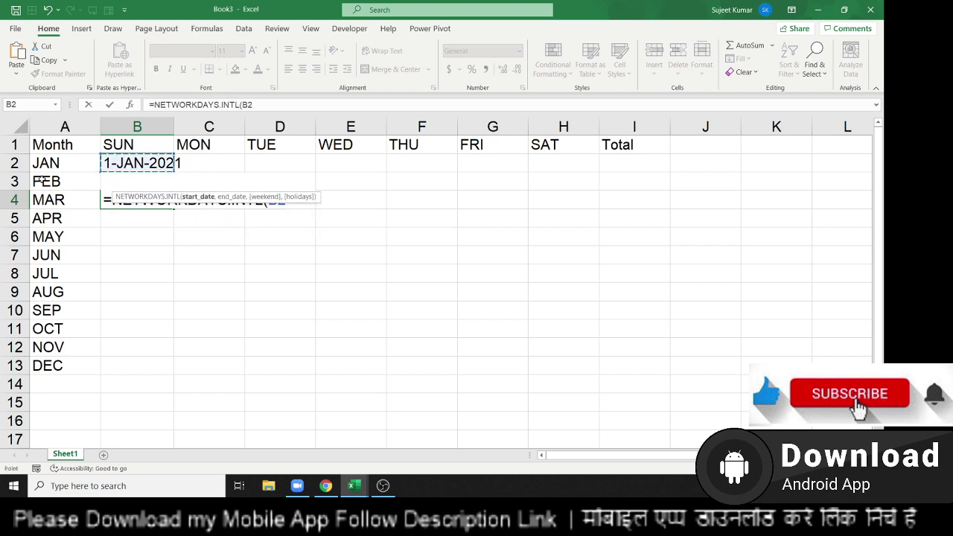
pyautogui.write(',')
pyautogui.press('Up')
pyautogui.write(',')
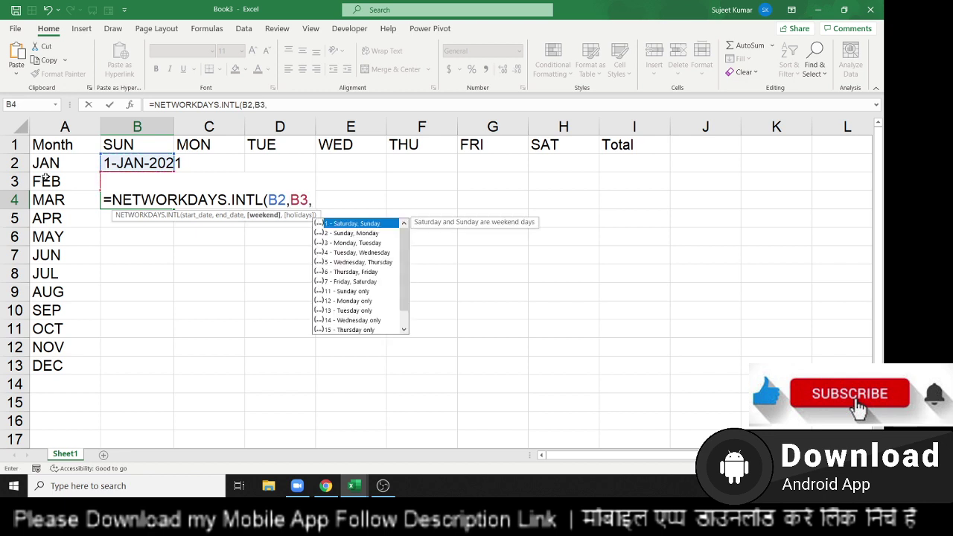
pyautogui.press('Down')
pyautogui.press('Down')
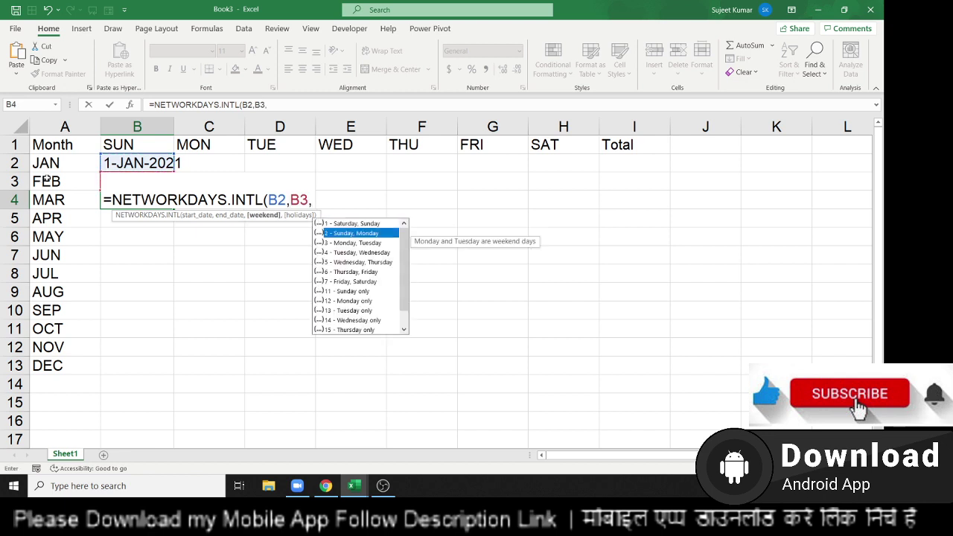
pyautogui.press('Down')
pyautogui.press('Down')
pyautogui.press('Down')
pyautogui.press('Down')
pyautogui.press('Down')
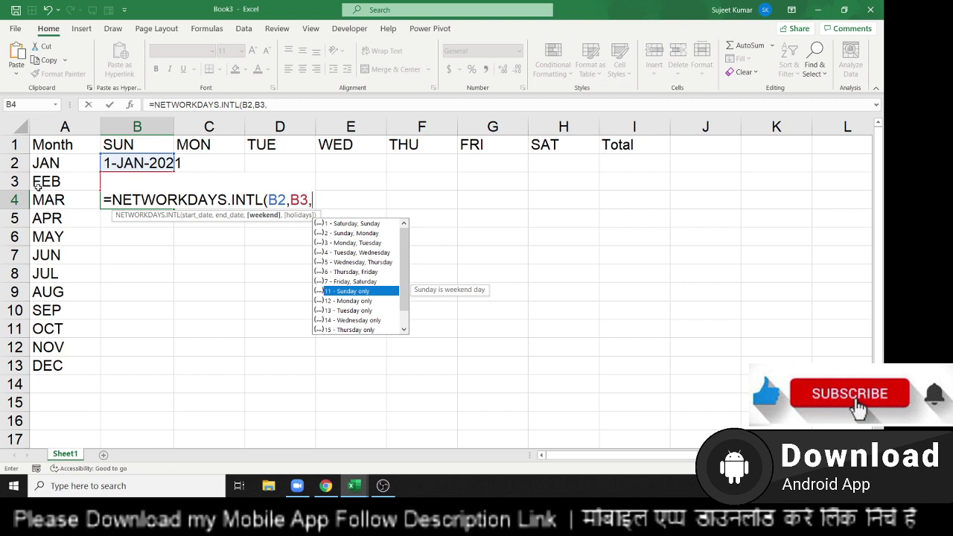
pyautogui.press('Tab')
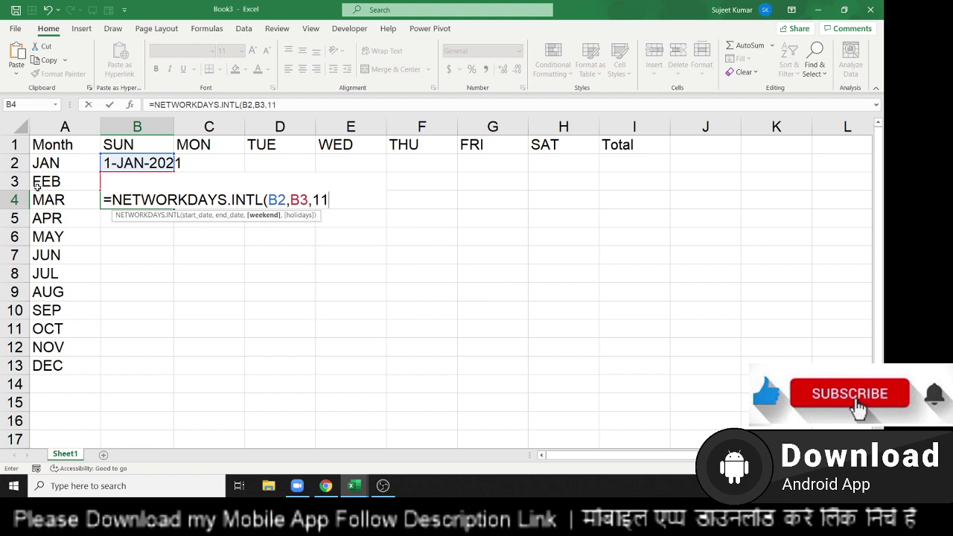
pyautogui.write(')')
pyautogui.press('Return')
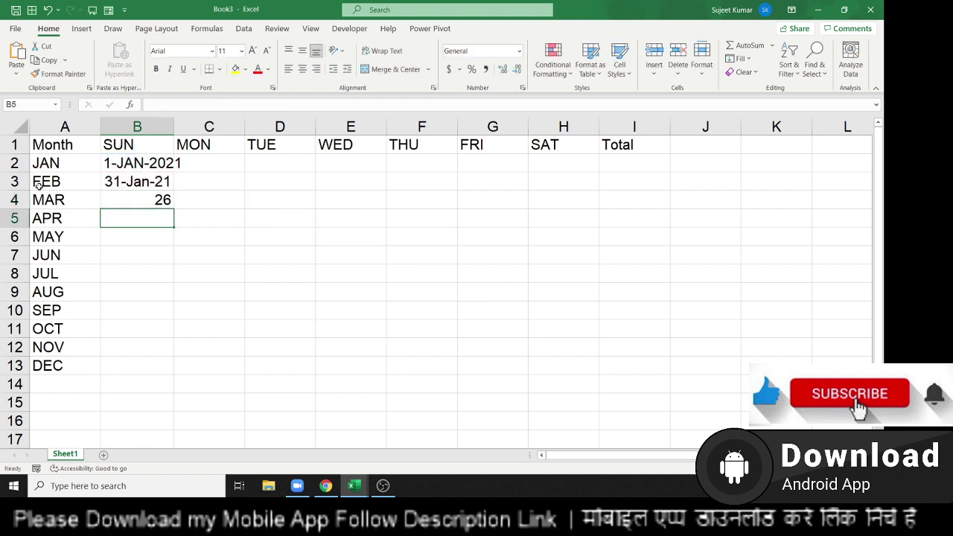
pyautogui.press('Up')
# Enter =B3-B2 in B5 in General format so it shows 30
pyautogui.press('Down')
pyautogui.write('=')
pyautogui.press('Up')
pyautogui.press('Up')
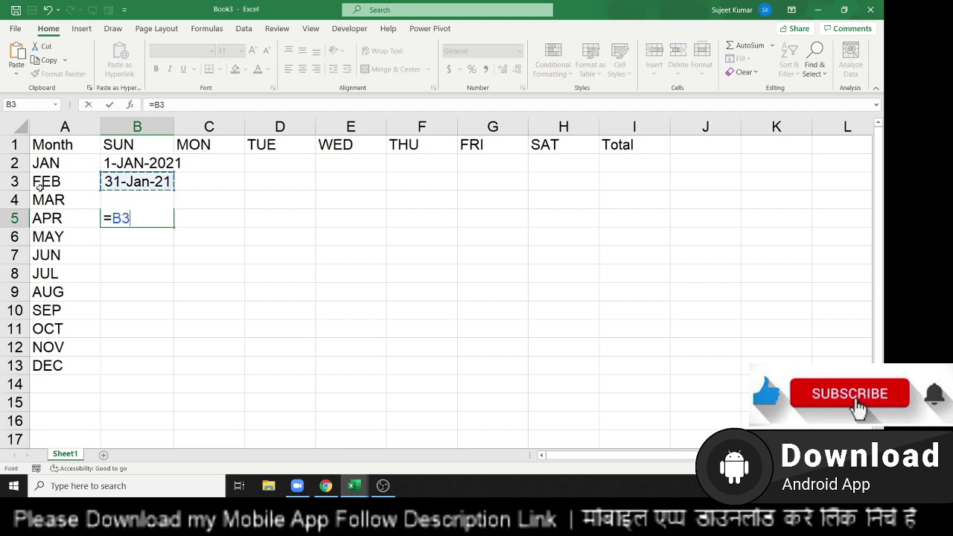
pyautogui.write('-')
pyautogui.press('Up')
pyautogui.press('Up')
pyautogui.press('Up')
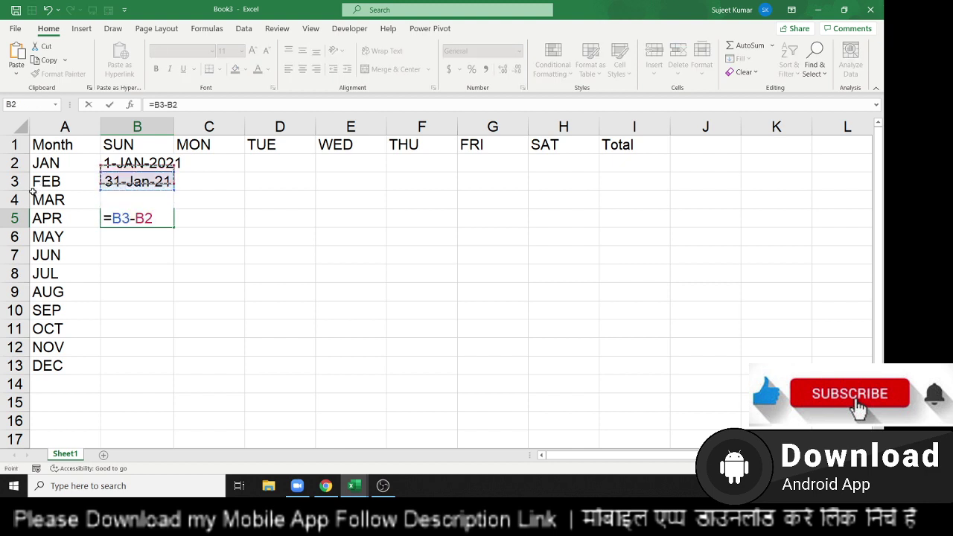
pyautogui.press('Return')
pyautogui.press('Up')
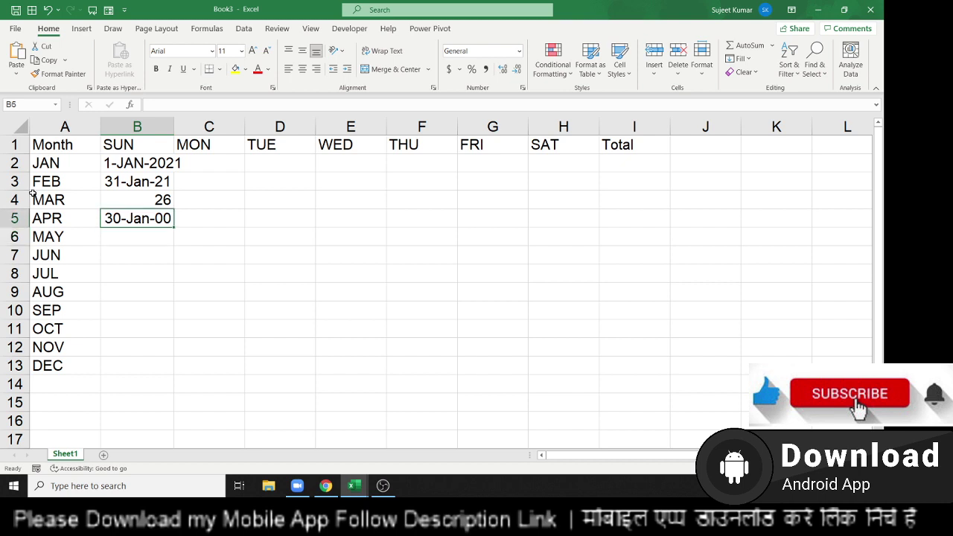
pyautogui.hotkey('ctrl', 'shift', '~')
pyautogui.press('Down')
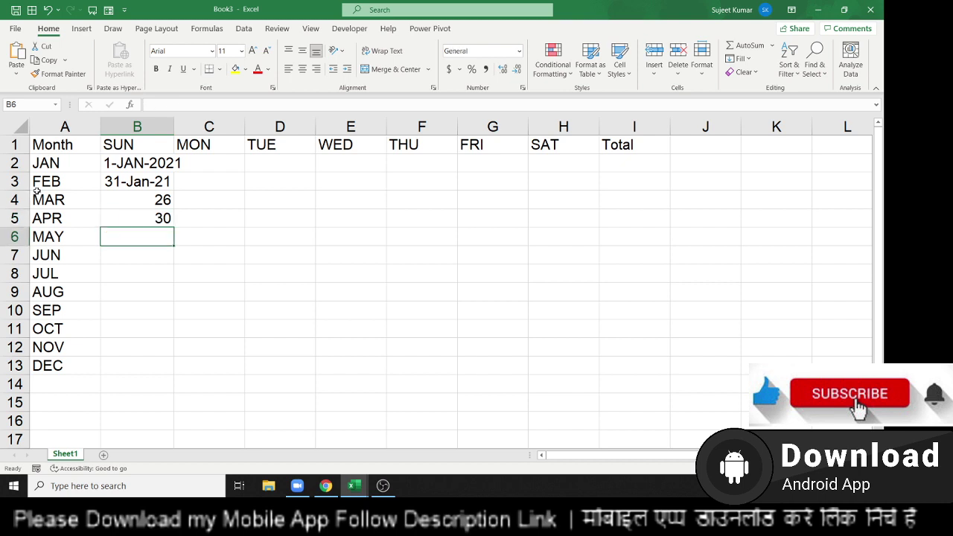
# Enter =B5-B4 in B6 to show 4 Sundays
pyautogui.write('=')
pyautogui.press('Up')
pyautogui.write('-')
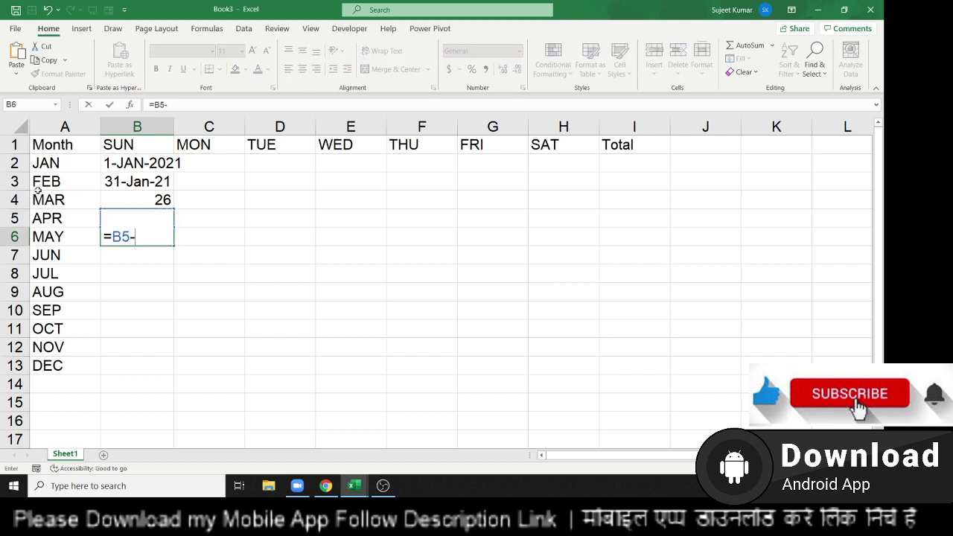
pyautogui.press('Up')
pyautogui.press('Return')
pyautogui.press('Up')
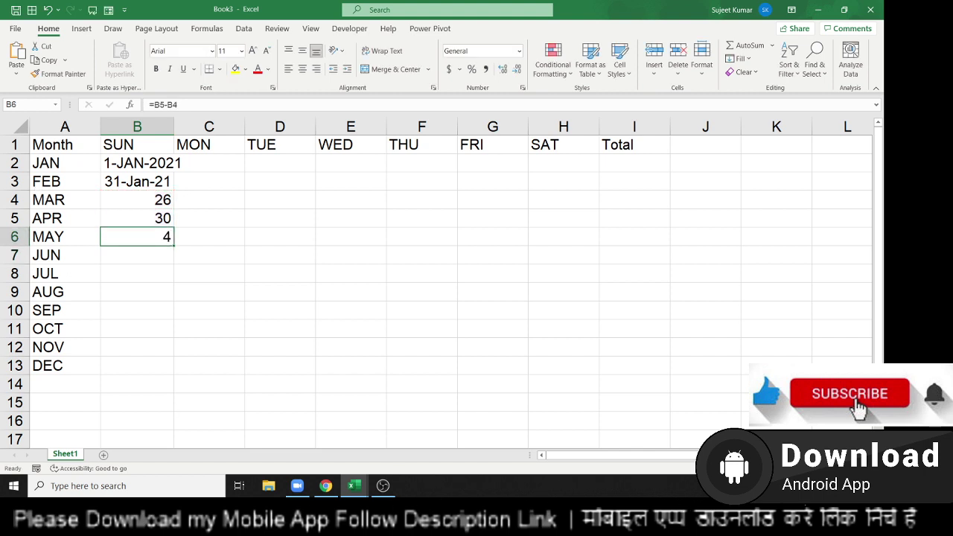
pyautogui.click(856, 485)
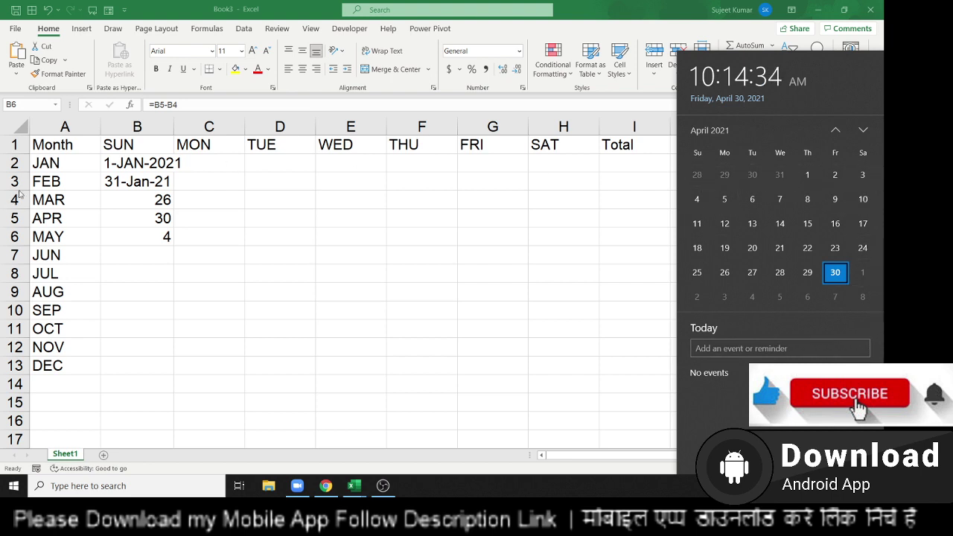
pyautogui.click(836, 131)
pyautogui.click(836, 131)
pyautogui.click(836, 131)
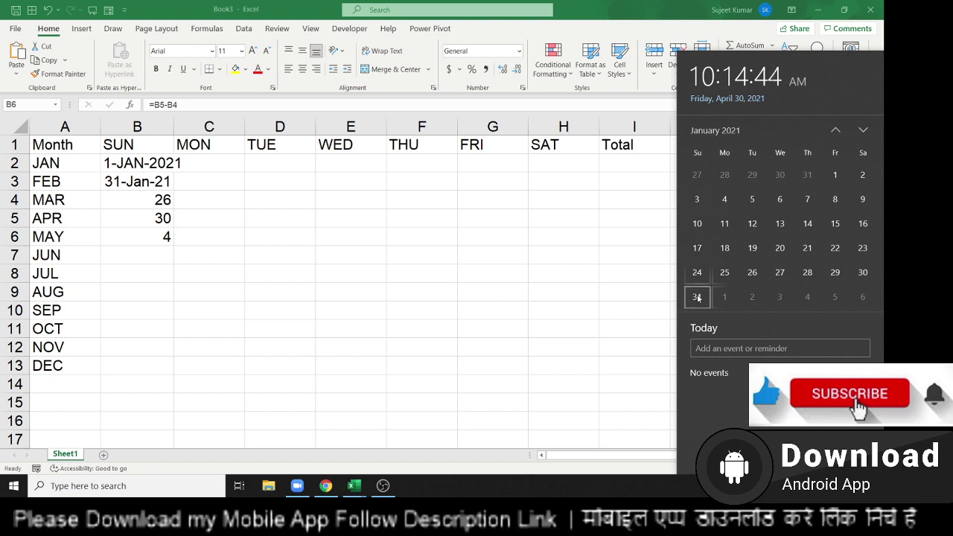
pyautogui.click(143, 219)
pyautogui.click(143, 217)
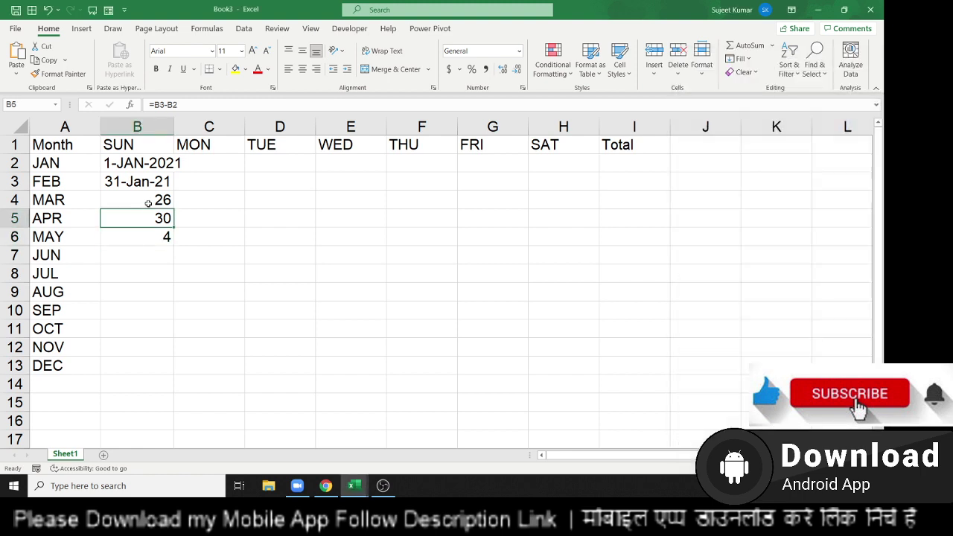
# Change B5 to =(B3-B2)+1 in General format, showing 31 so B6 shows 5
pyautogui.click(180, 105)
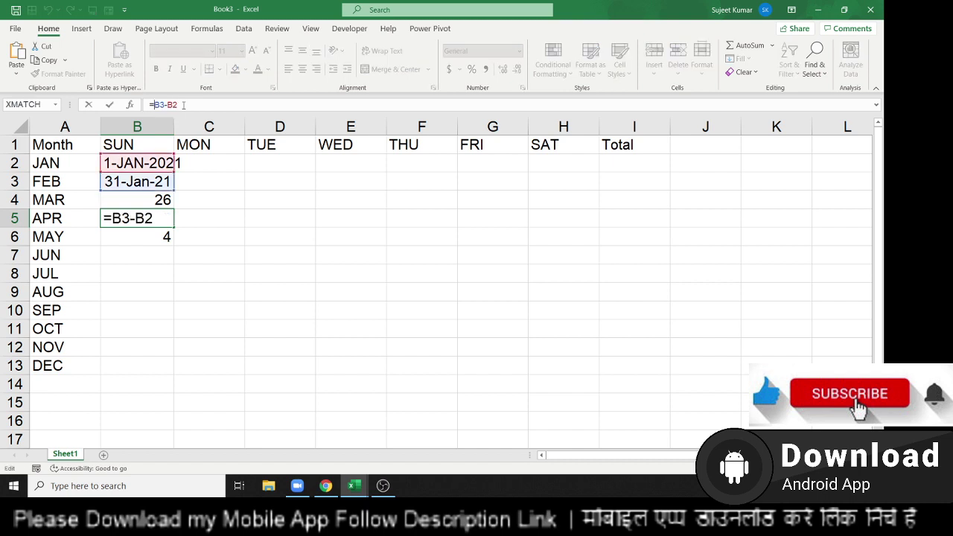
pyautogui.write('(')
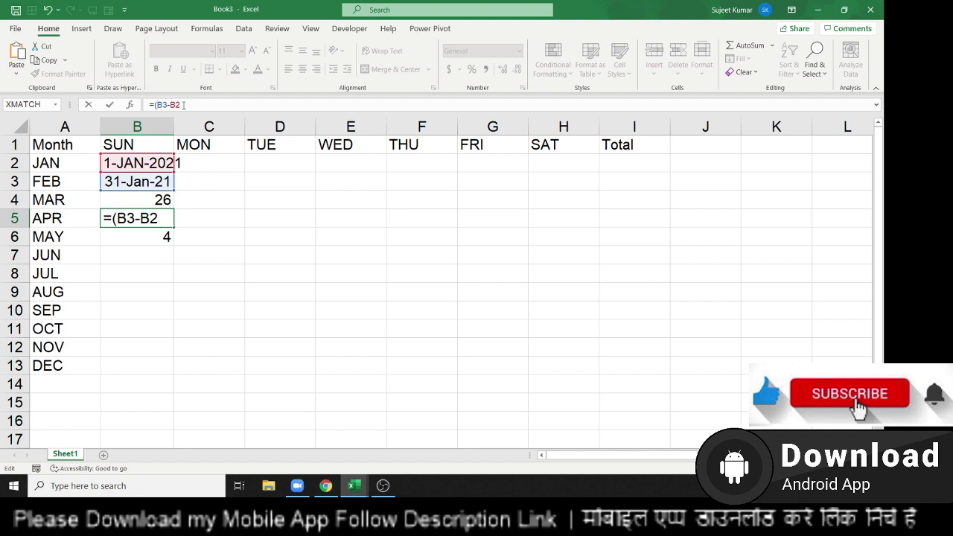
pyautogui.write(')')
pyautogui.write('+1')
pyautogui.press('Return')
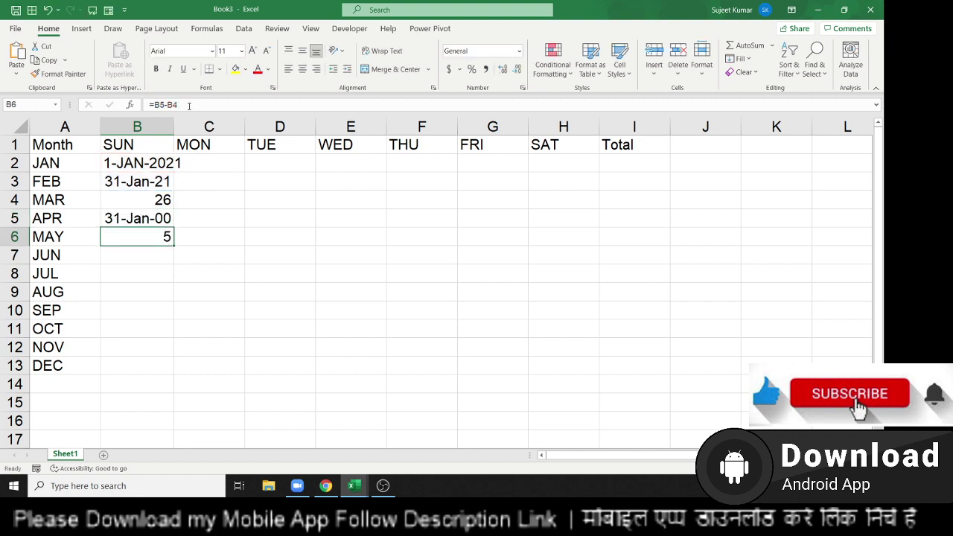
pyautogui.press('Up')
pyautogui.hotkey('ctrl', 'shift', '`')
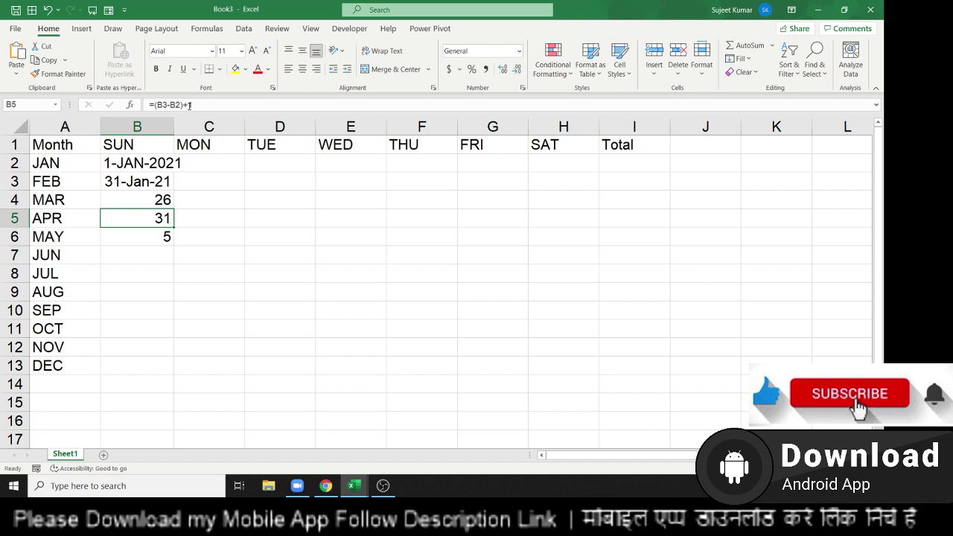
pyautogui.press('Up')
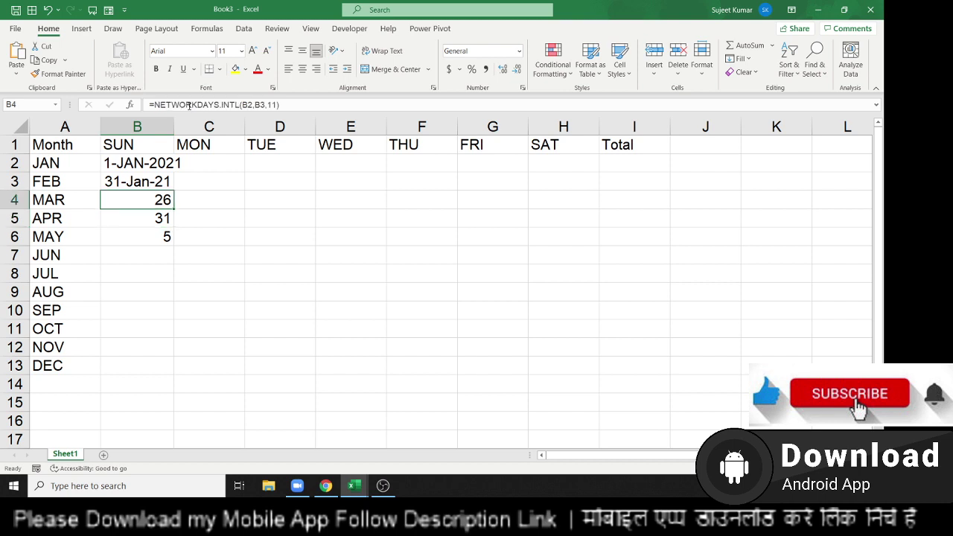
# Insert a blank row above the SUN–SAT header row
pyautogui.press('Up')
pyautogui.press('Up')
pyautogui.press('Up')
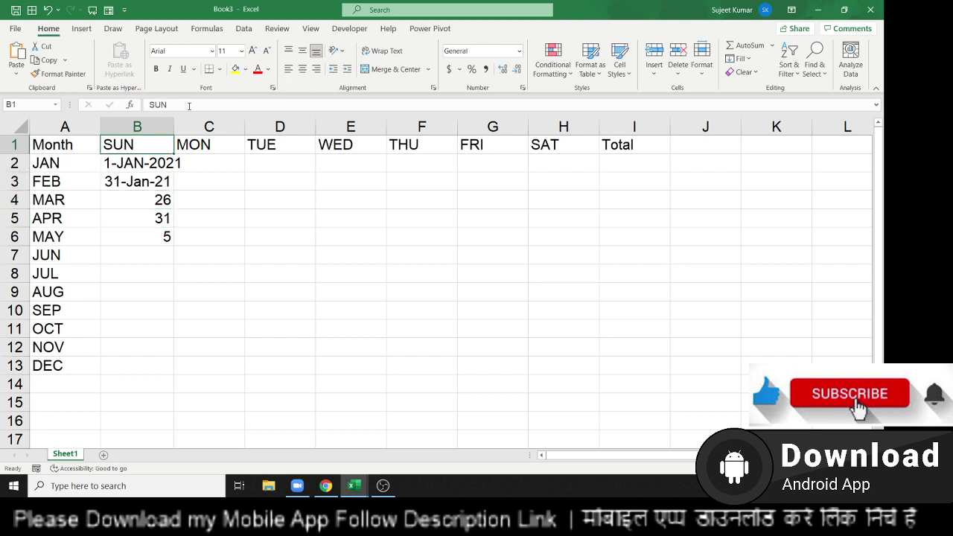
pyautogui.hotkey('shift', 'space')
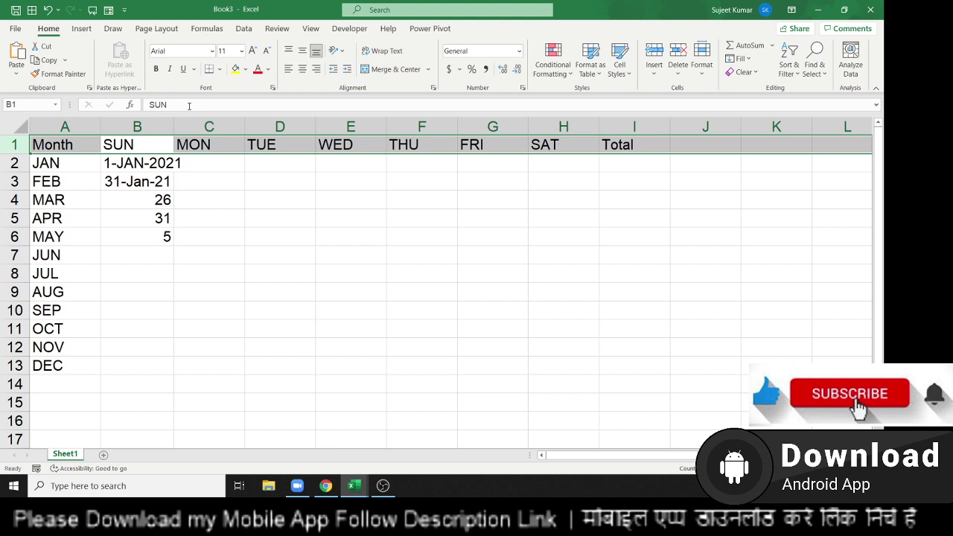
pyautogui.hotkey('ctrl', 'shift', '+')
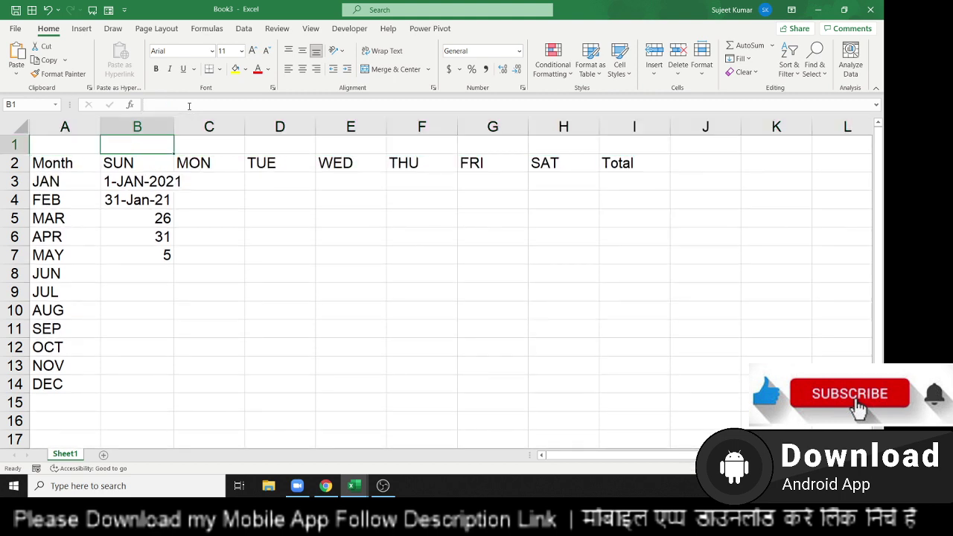
# Enter weekend codes 11 through 17 across B1:H1
pyautogui.write('11')
pyautogui.press('Tab')
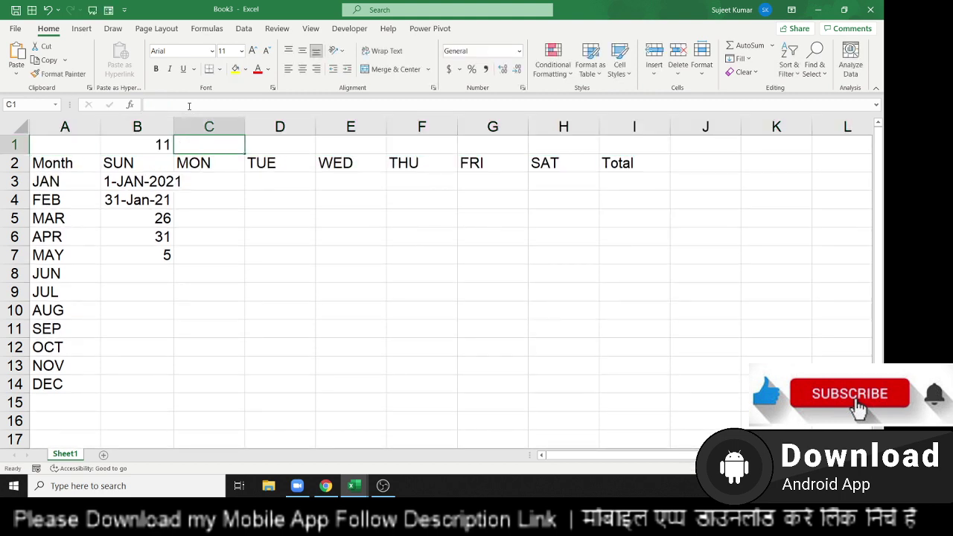
pyautogui.write('12')
pyautogui.press('Tab')
pyautogui.write('13')
pyautogui.press('Tab')
pyautogui.write('1')
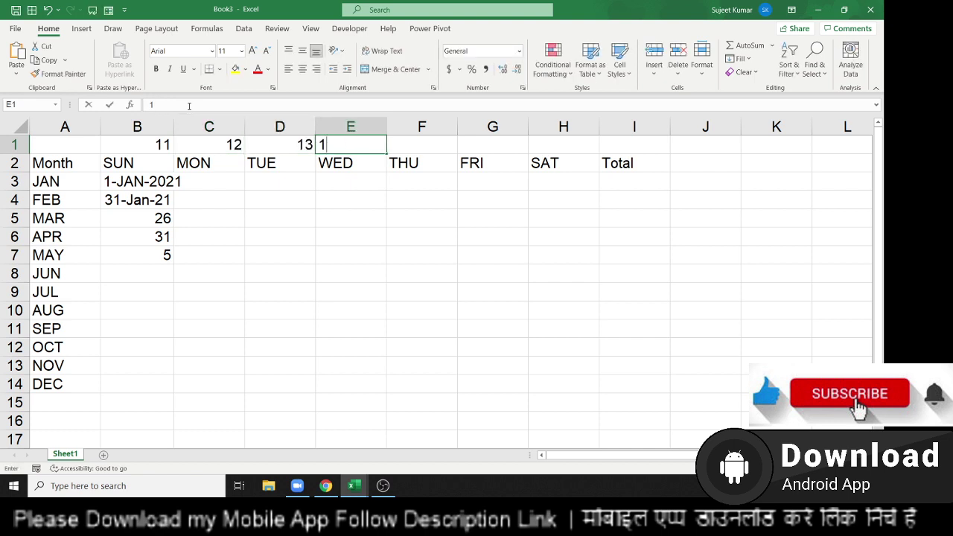
pyautogui.write('4')
pyautogui.press('Tab')
pyautogui.write('15')
pyautogui.press('Tab')
pyautogui.write('6')
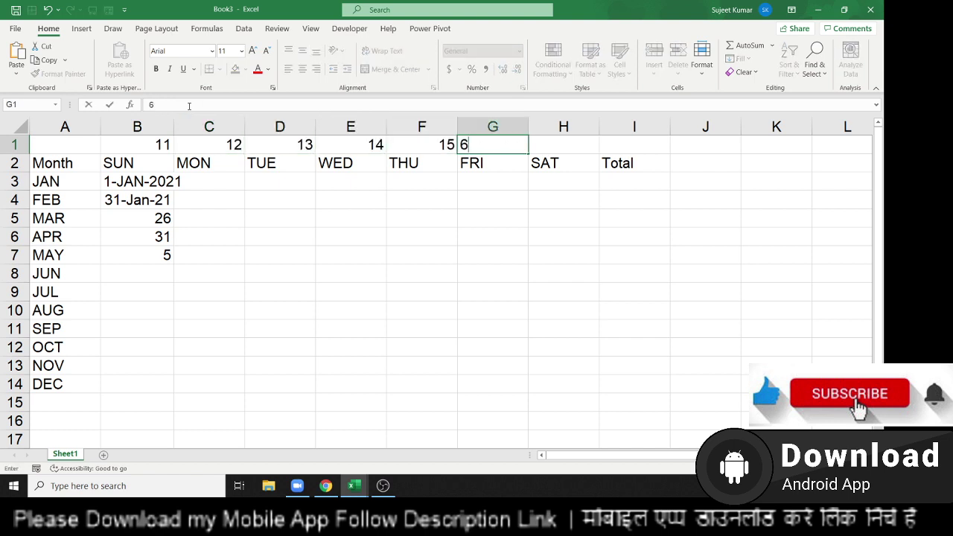
pyautogui.press('BackSpace')
pyautogui.write('16')
pyautogui.press('Tab')
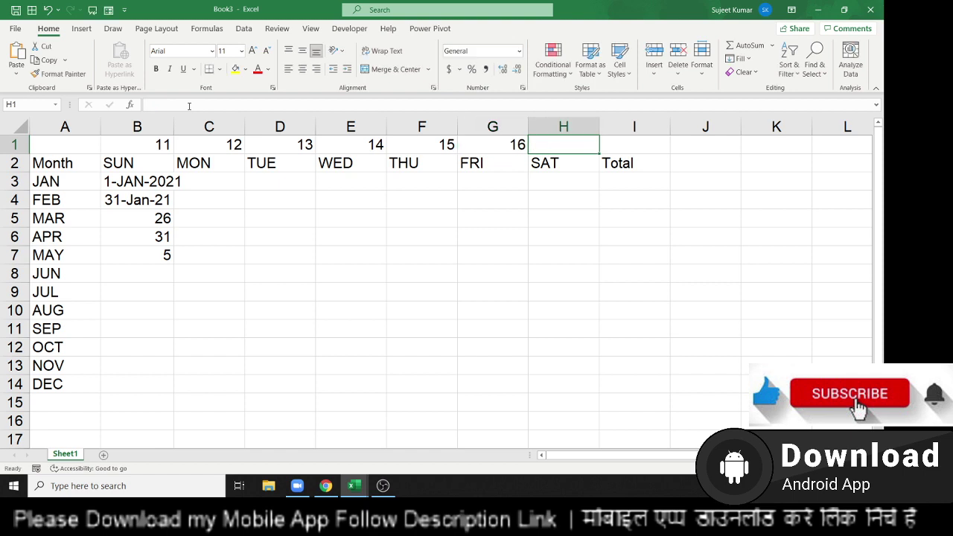
pyautogui.write('17')
pyautogui.press('Return')
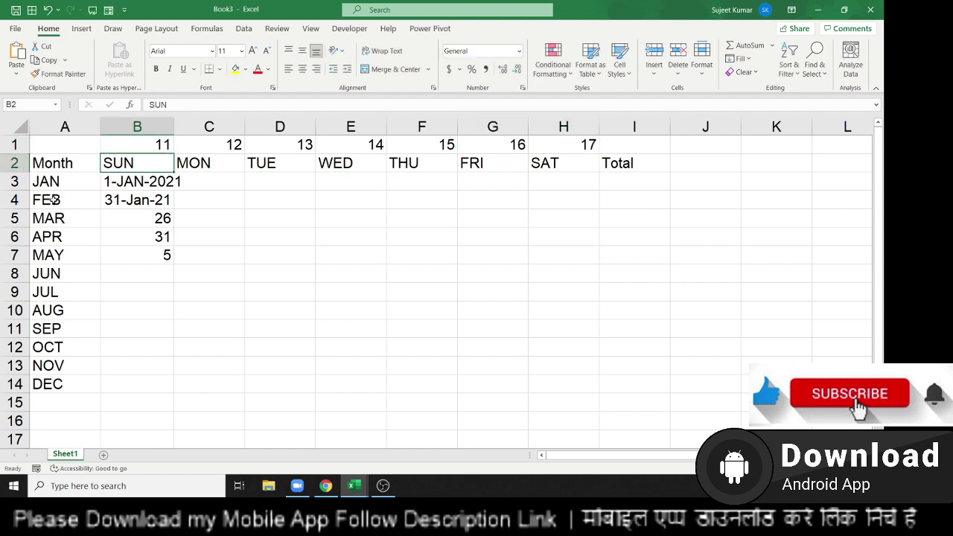
# Make B5's NETWORKDAYS.INTL take its weekend code from B1 instead of 11, still showing 26
pyautogui.doubleClick(125, 222)
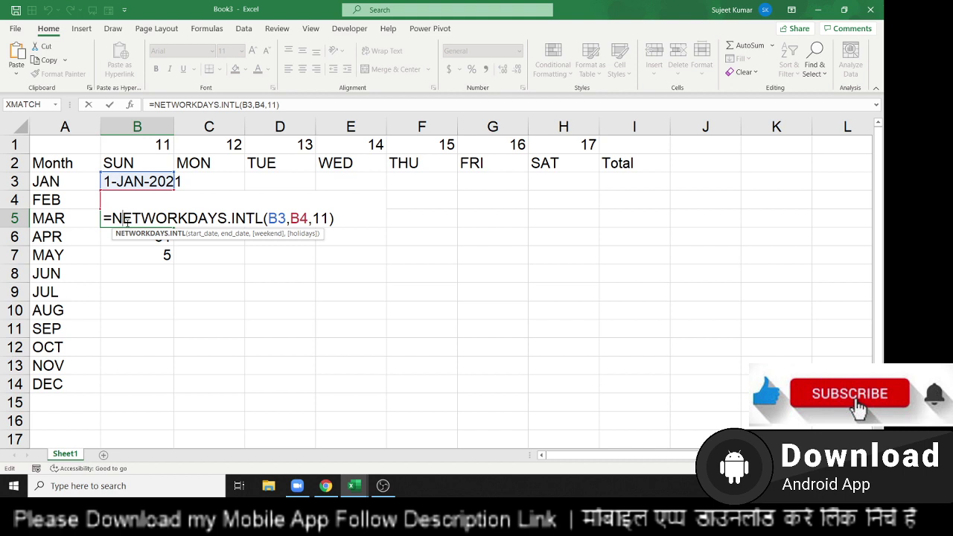
pyautogui.click(361, 217)
pyautogui.press('BackSpace')
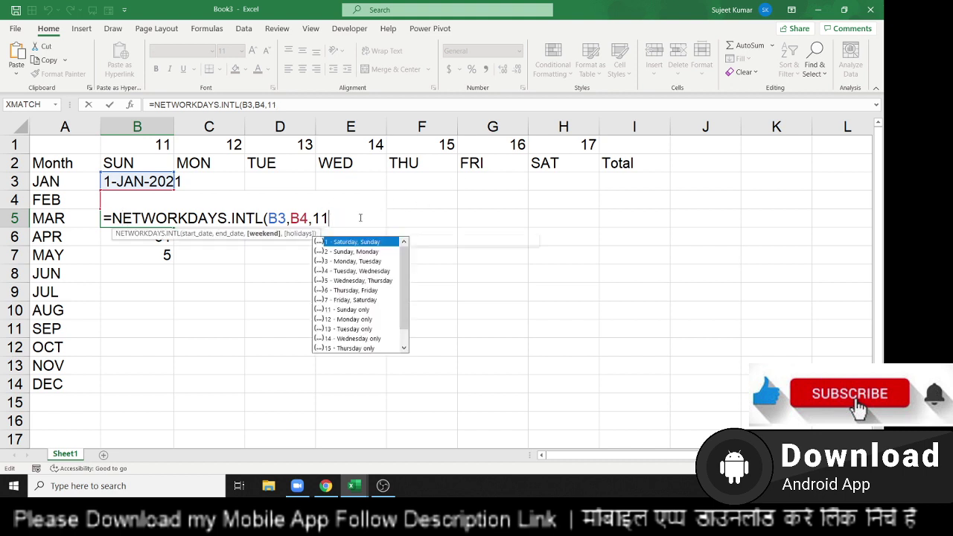
pyautogui.press('BackSpace')
pyautogui.press('BackSpace')
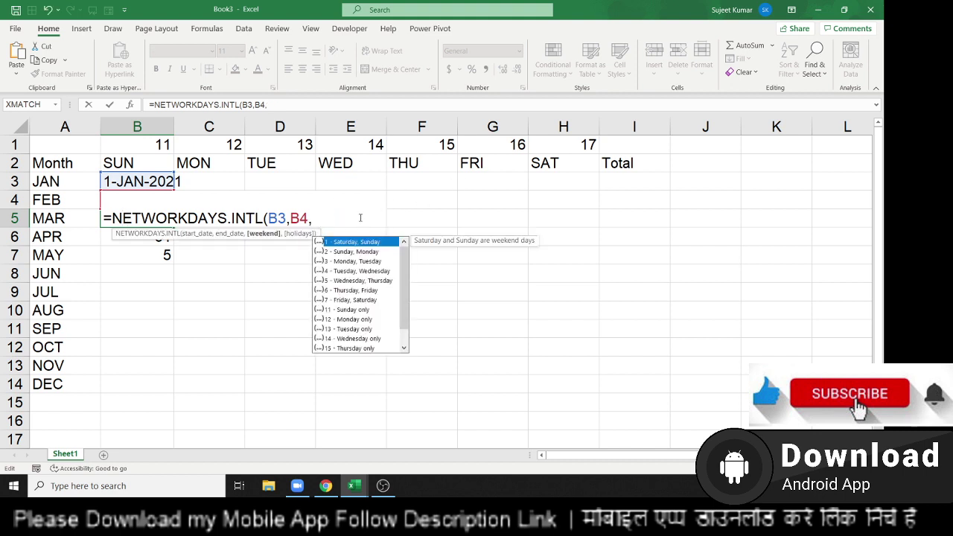
pyautogui.press('Down')
pyautogui.press('Down')
pyautogui.press('Down')
pyautogui.press('Down')
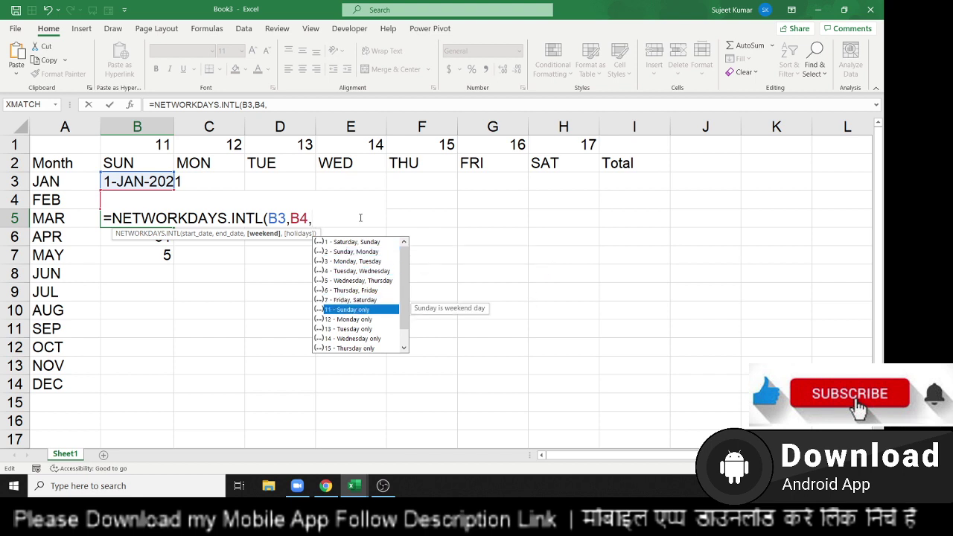
pyautogui.press('Down')
pyautogui.press('Down')
pyautogui.press('Down')
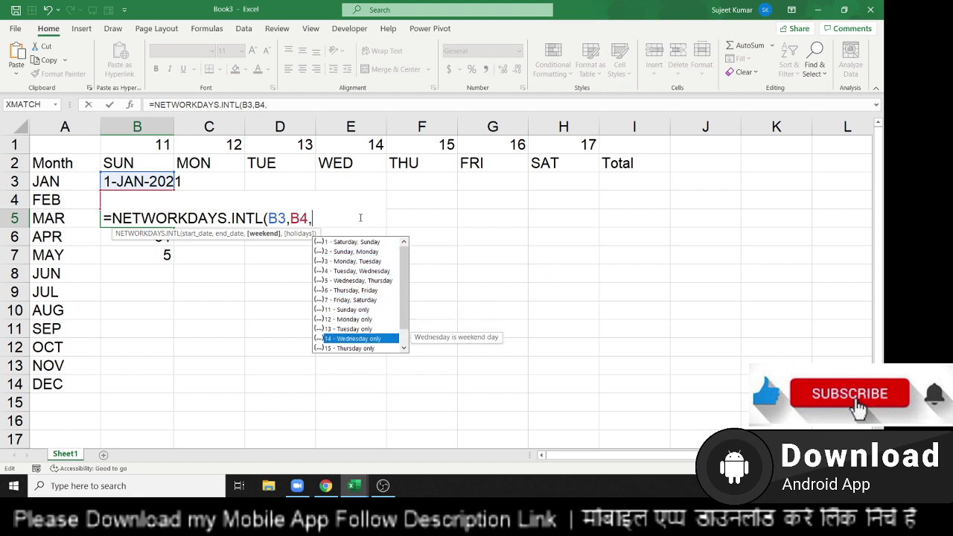
pyautogui.press('Down')
pyautogui.press('Down')
pyautogui.press('Down')
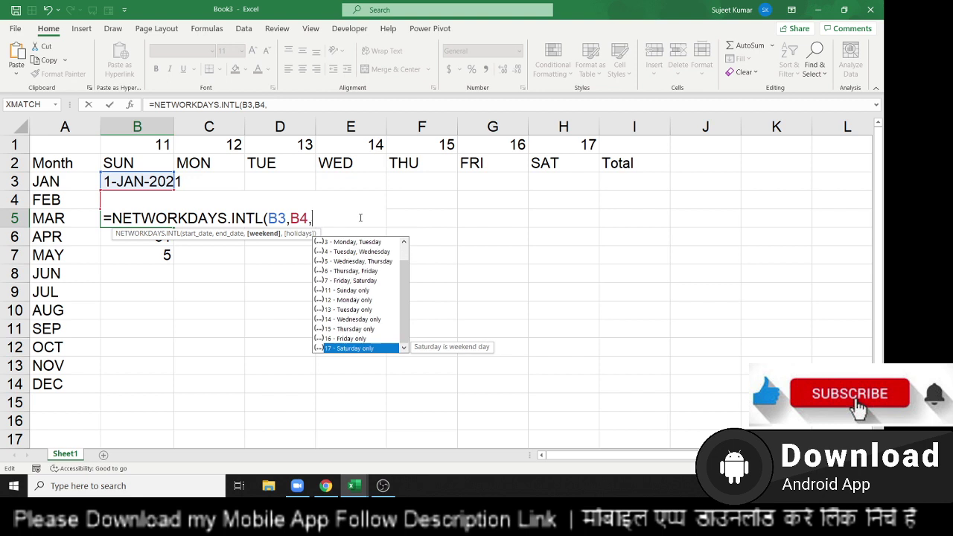
pyautogui.click(170, 145)
pyautogui.press('Return')
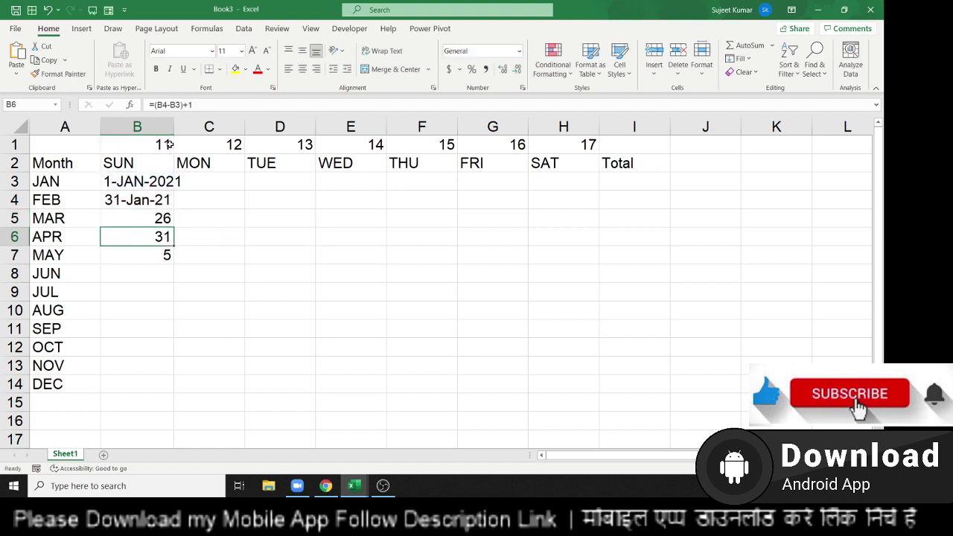
# Copy B3's formula text "1-"&A3&"-2021"
pyautogui.press('Up')
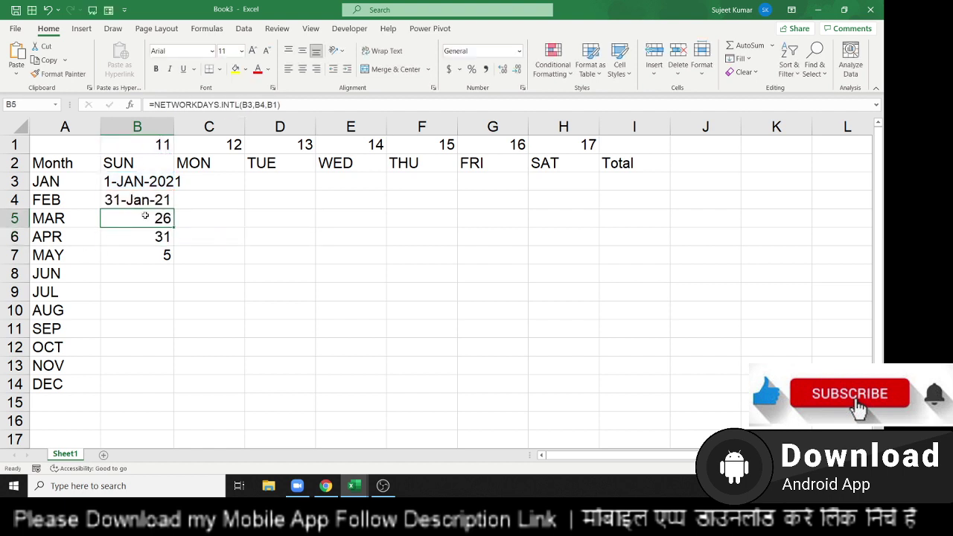
pyautogui.click(146, 183)
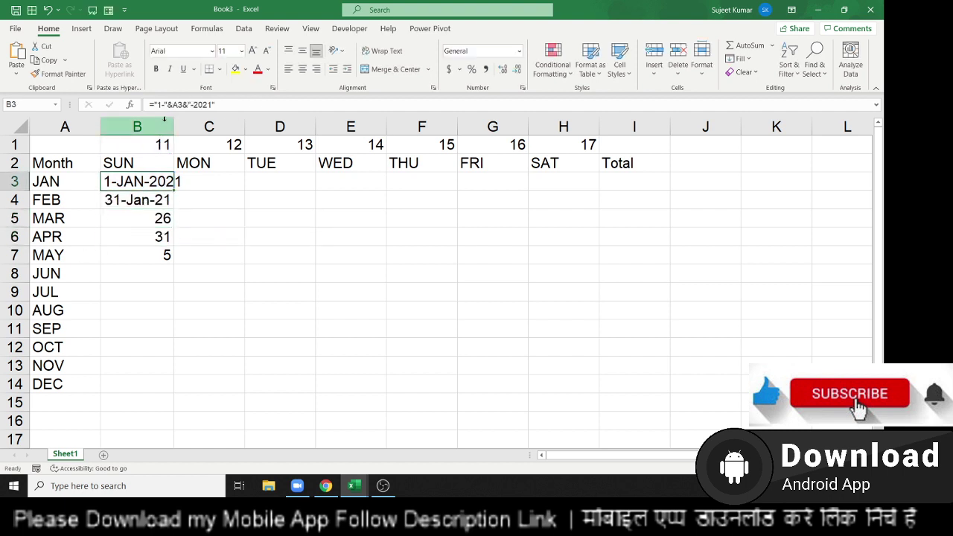
pyautogui.click(158, 105)
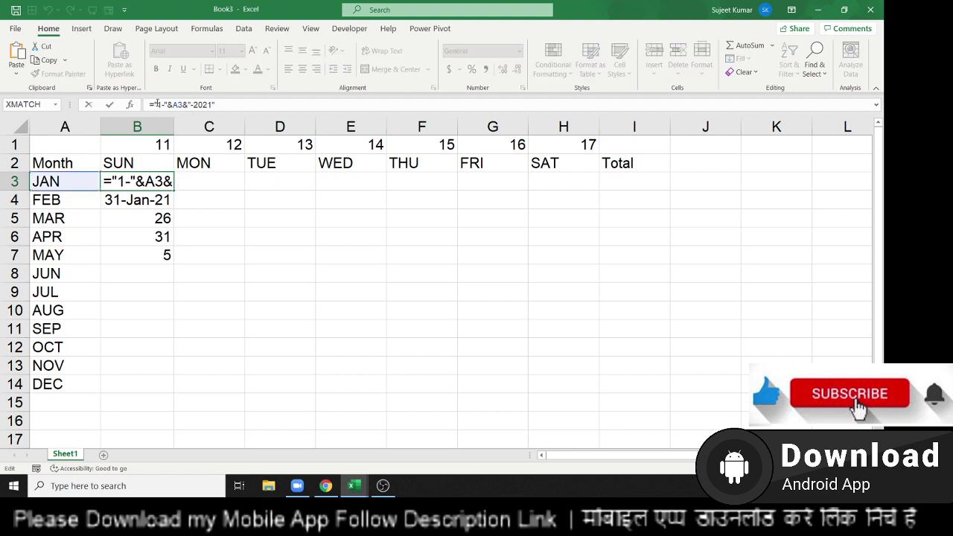
pyautogui.hotkey('shift', 'Right')
pyautogui.hotkey('shift', 'Right')
pyautogui.hotkey('shift', 'Right')
pyautogui.hotkey('shift', 'Right')
pyautogui.hotkey('shift', 'Right')
pyautogui.hotkey('shift', 'Right')
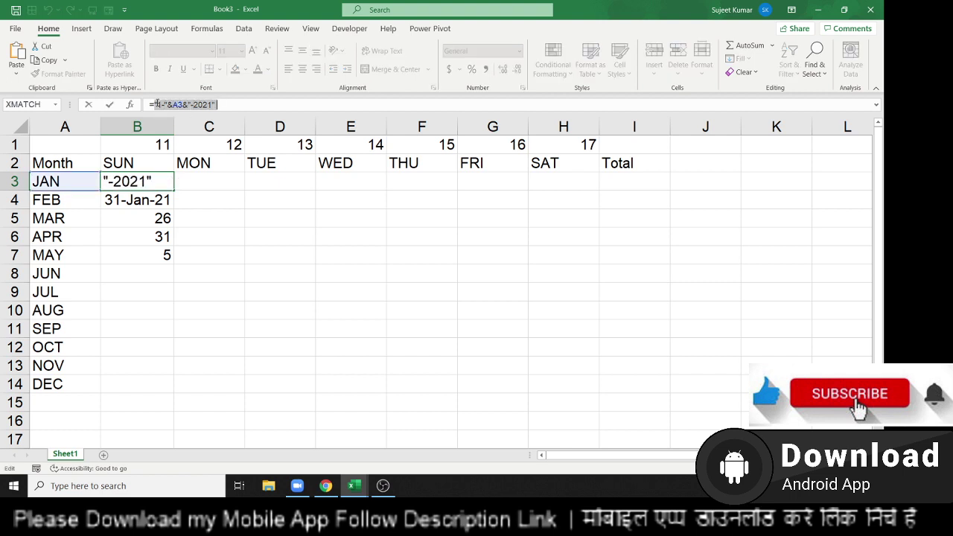
pyautogui.press('Return')
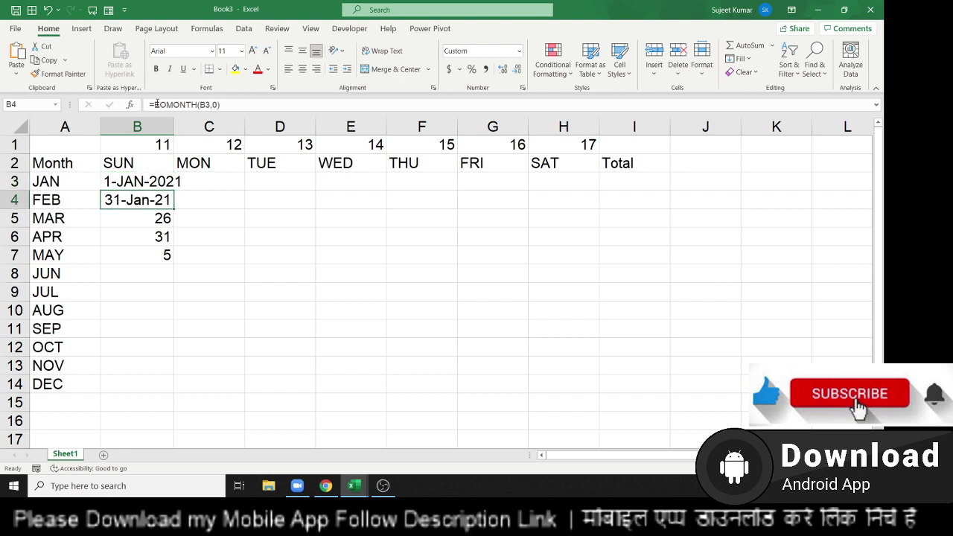
# Replace the B3 reference in B4's EOMONTH and B5's NETWORKDAYS.INTL with "1-"&A3&"-2021"
pyautogui.doubleClick(206, 104)
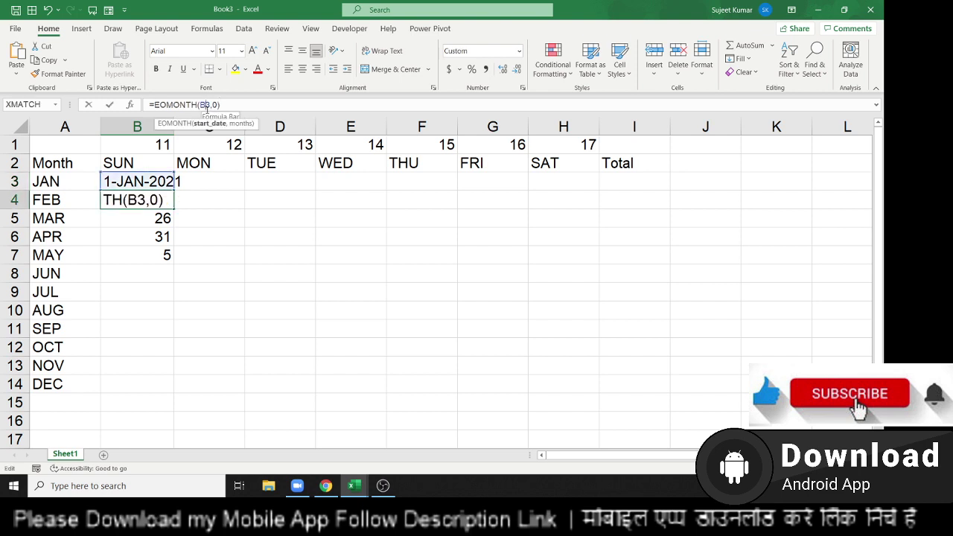
pyautogui.press('F9')
pyautogui.press('Return')
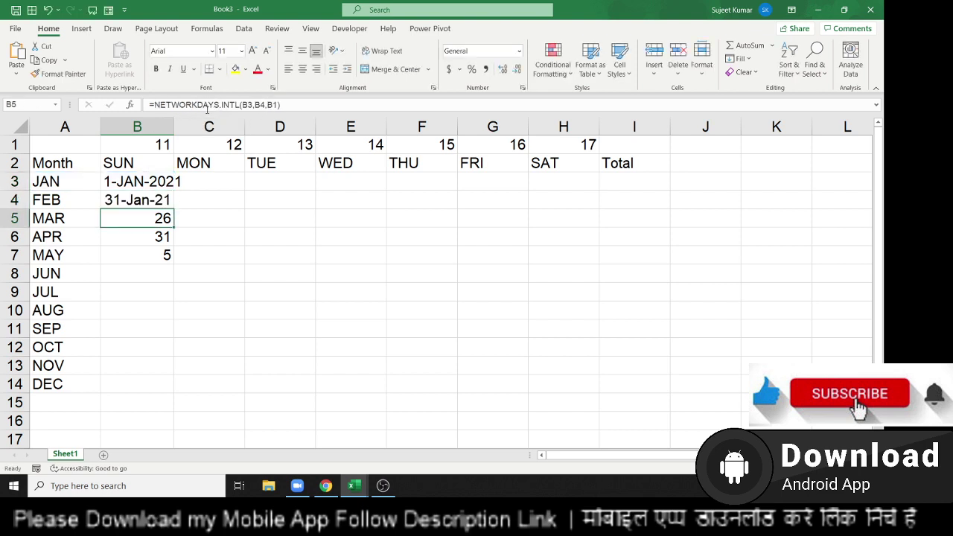
pyautogui.doubleClick(246, 104)
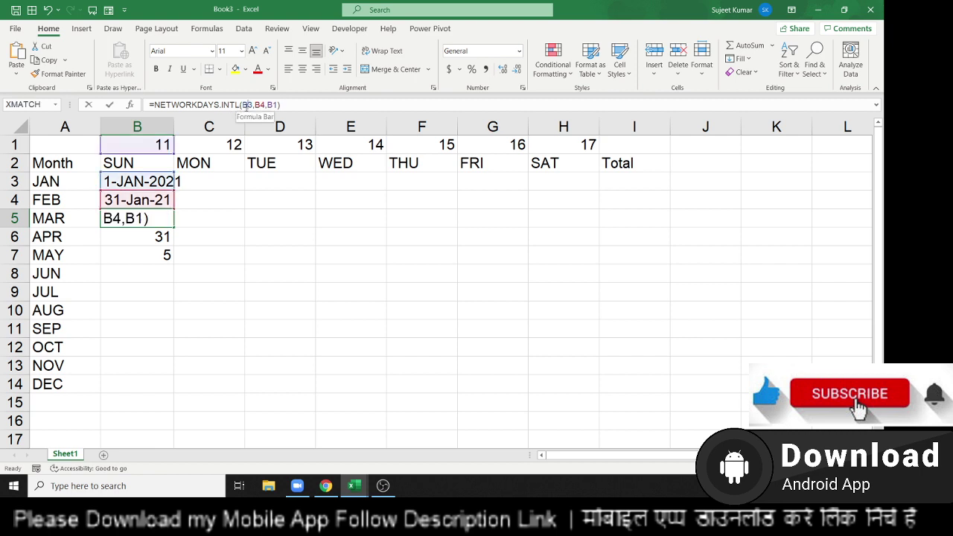
pyautogui.press('F9')
pyautogui.write('"1-"&A3&"-2021"')
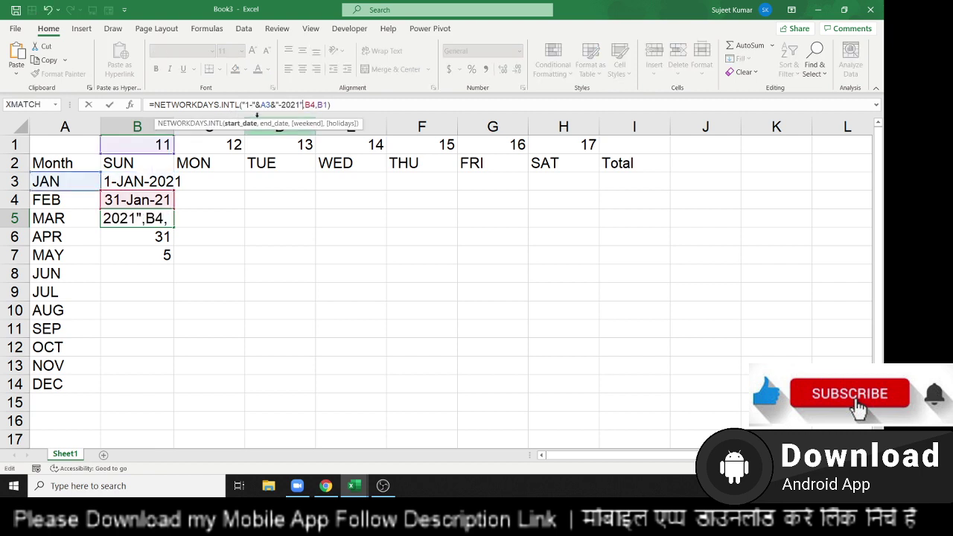
pyautogui.press('Return')
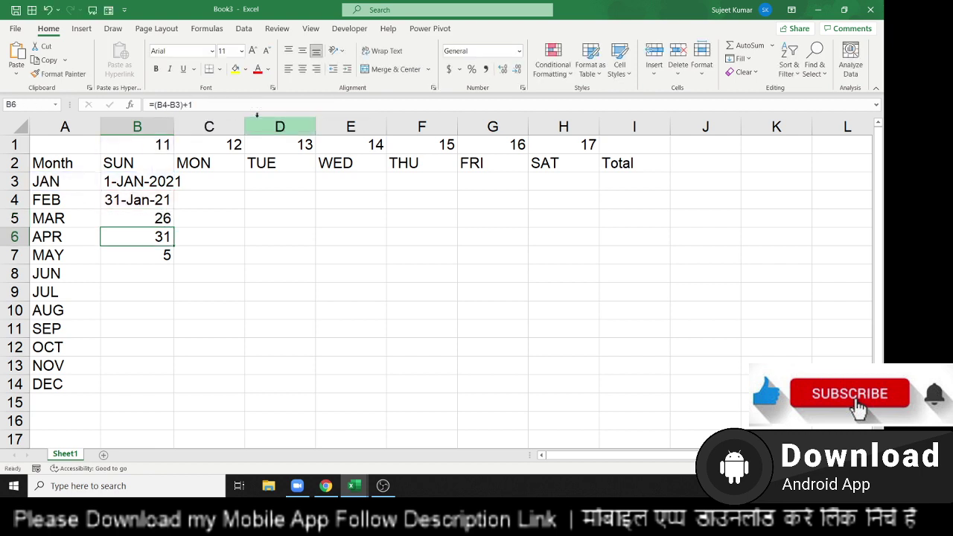
# Replace B3 in B6's formula with the pasted "1-"&A3&"-2021" expression
pyautogui.doubleClick(175, 105)
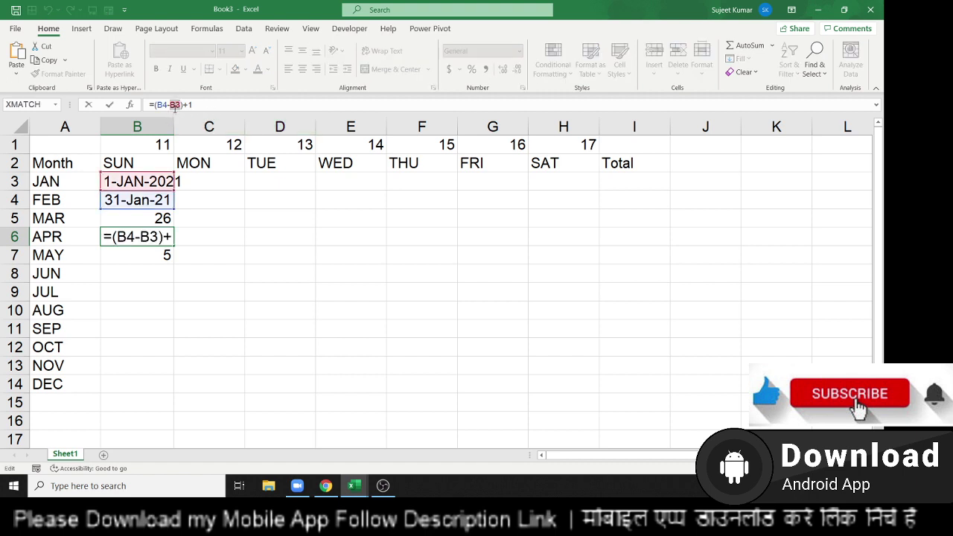
pyautogui.hotkey('ctrl', 'v')
pyautogui.press('Return')
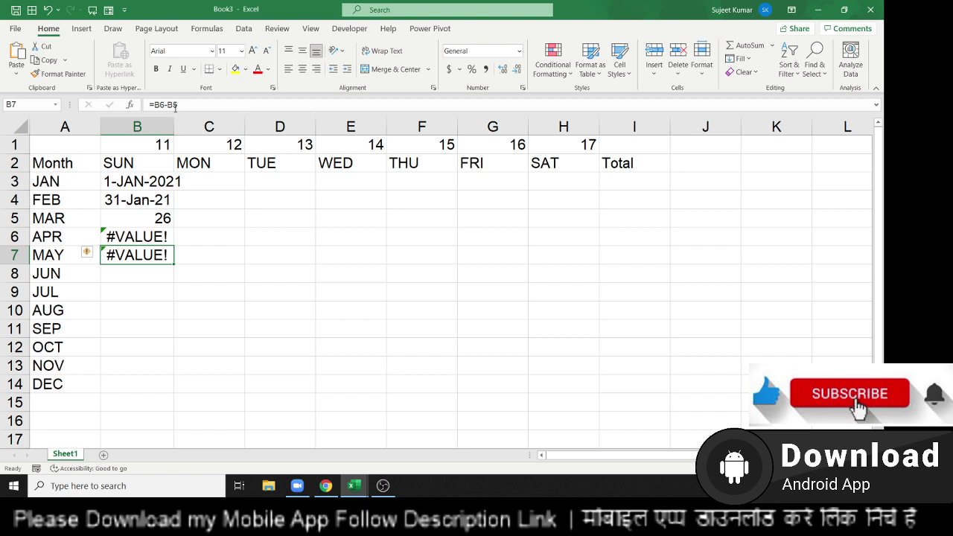
pyautogui.press('Up')
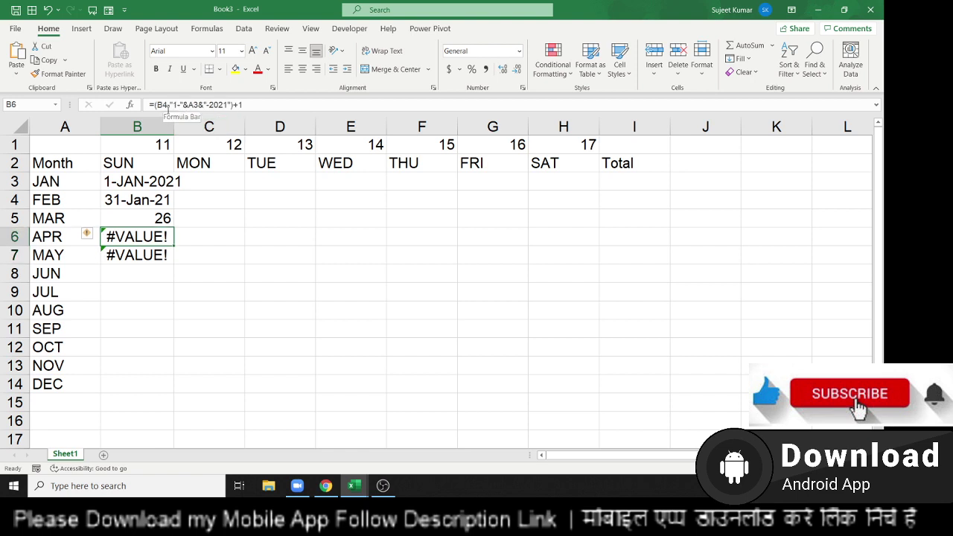
# Wrap the date text in DATEVALUE so B6 reads =(B4-DATEVALUE("1-"&A3&"-2021"))+1
pyautogui.click(169, 104)
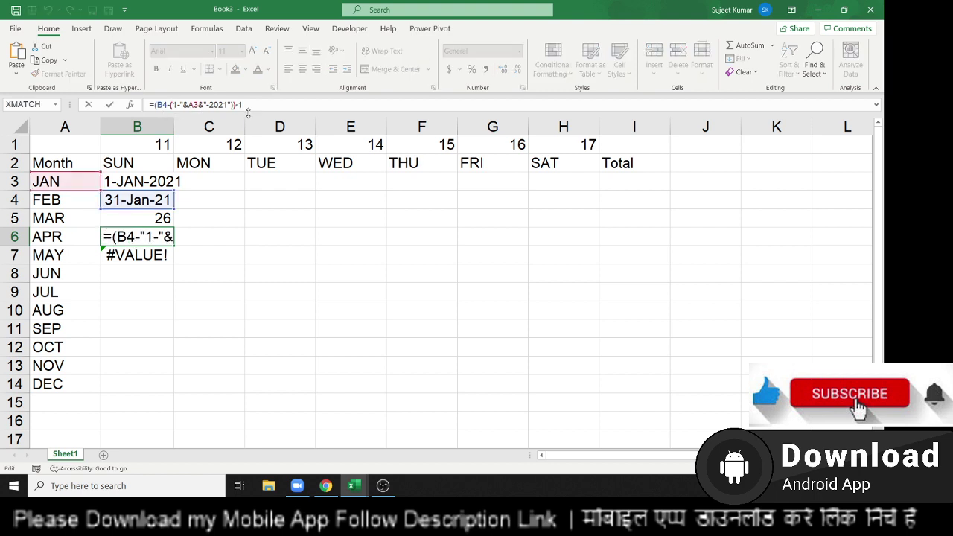
pyautogui.write('"')
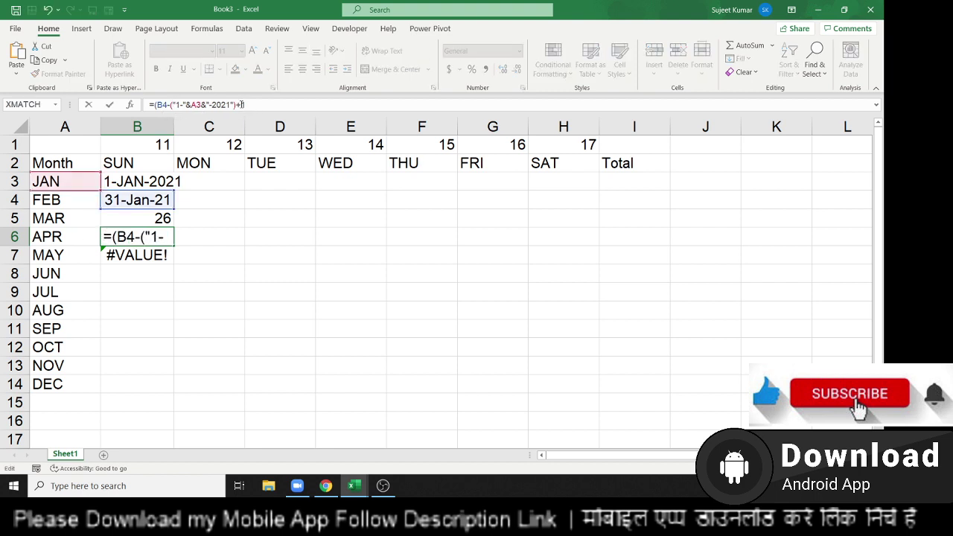
pyautogui.press('BackSpace')
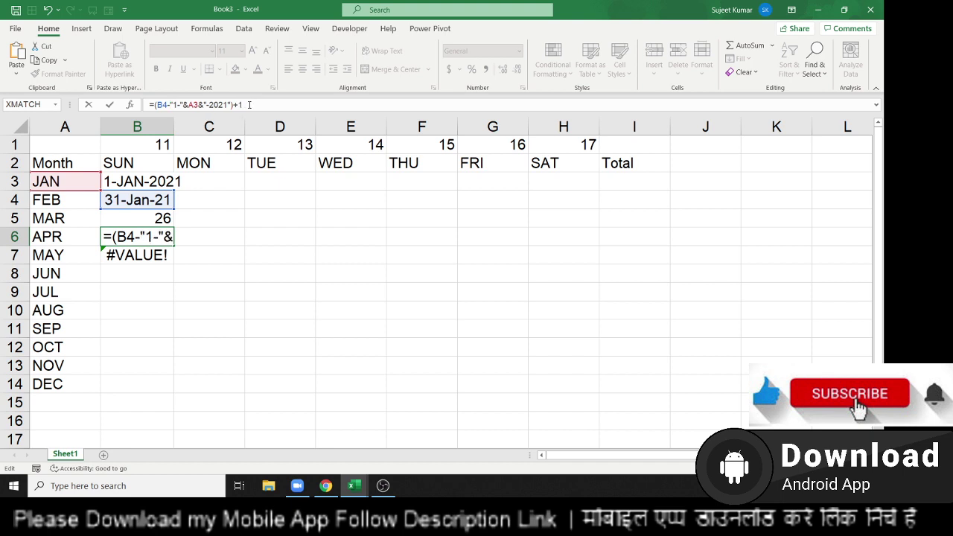
pyautogui.write('da')
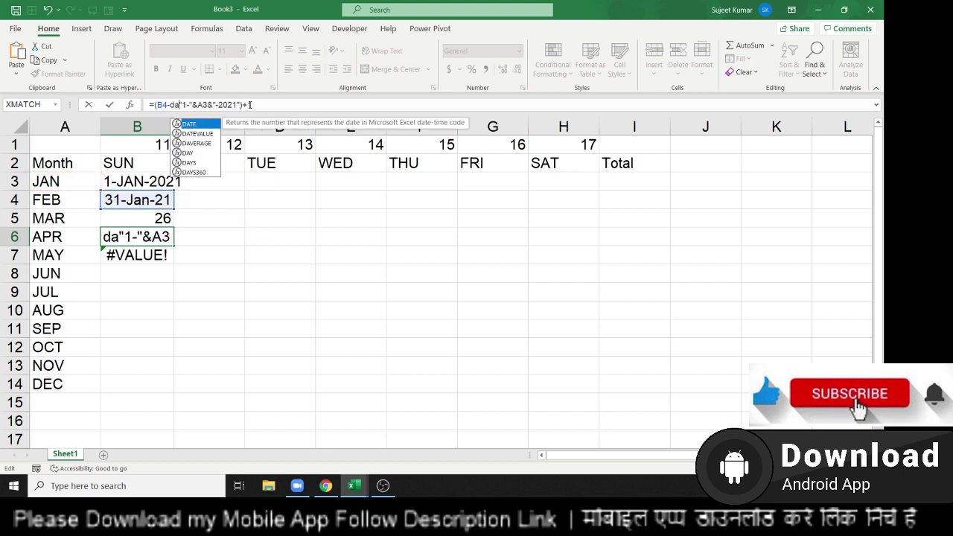
pyautogui.write('t')
pyautogui.press('Down')
pyautogui.press('Tab')
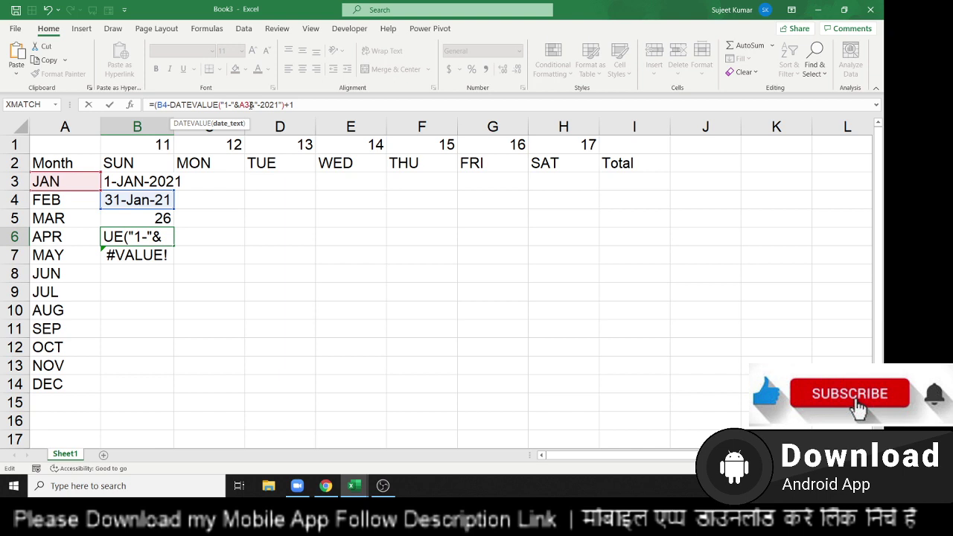
pyautogui.click(280, 105)
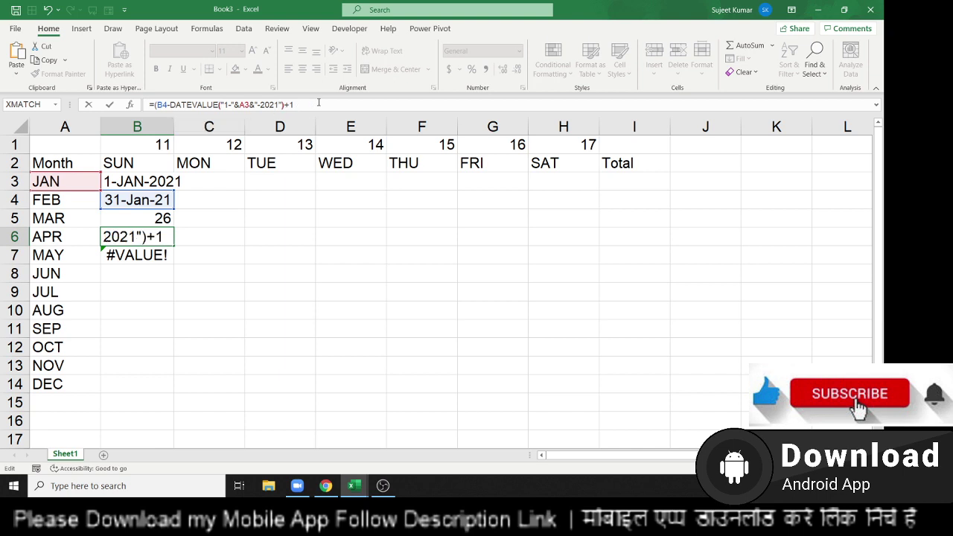
pyautogui.write(')')
pyautogui.press('Return')
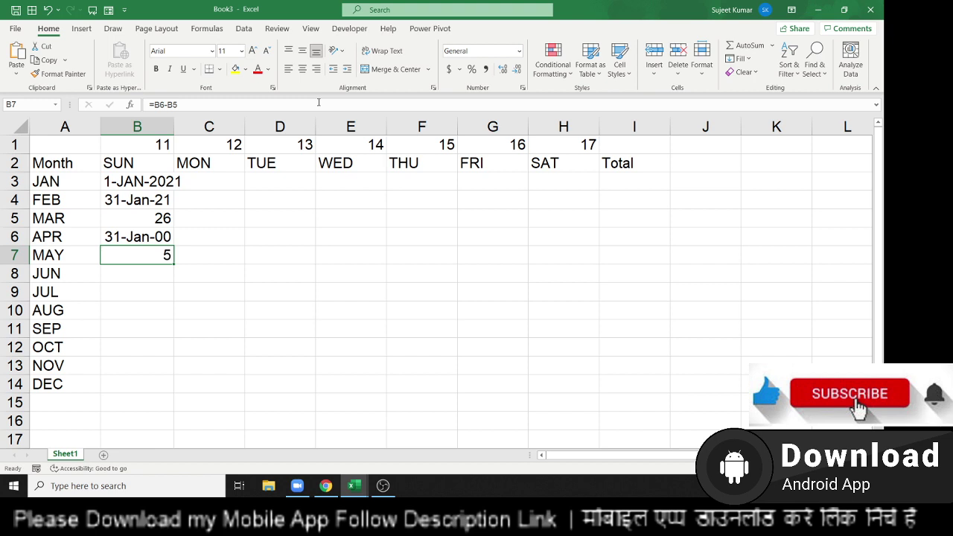
pyautogui.press('Up')
pyautogui.press('Down')
# Clear the helper formula from B3 and copy B4's EOMONTH month-end expression
pyautogui.click(147, 183)
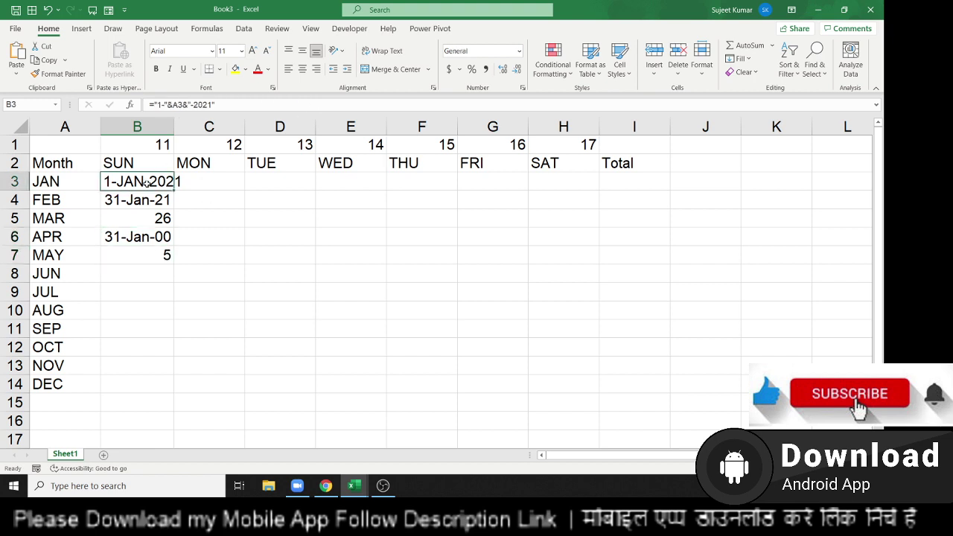
pyautogui.press('Delete')
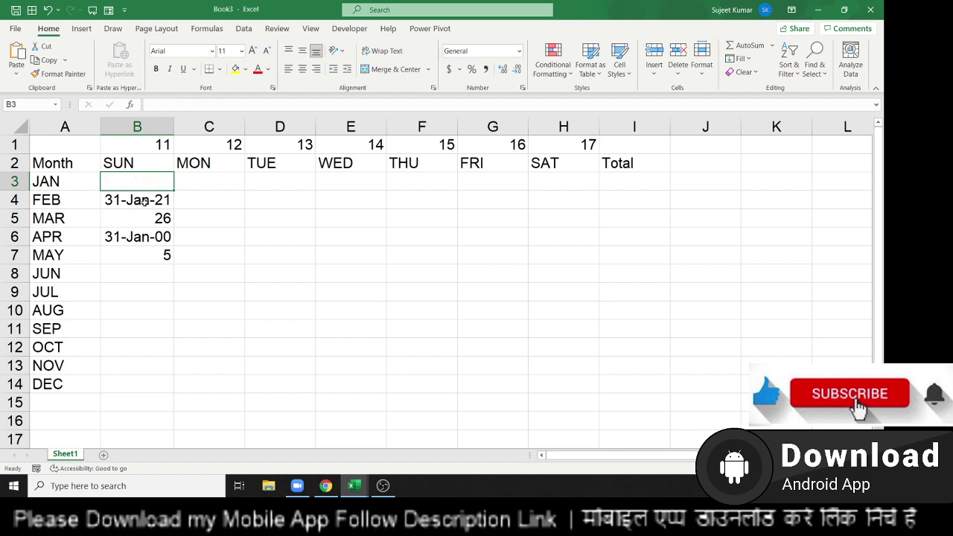
pyautogui.click(144, 203)
pyautogui.moveTo(155, 104); pyautogui.dragTo(323, 112)
pyautogui.hotkey('ctrl', 'c')
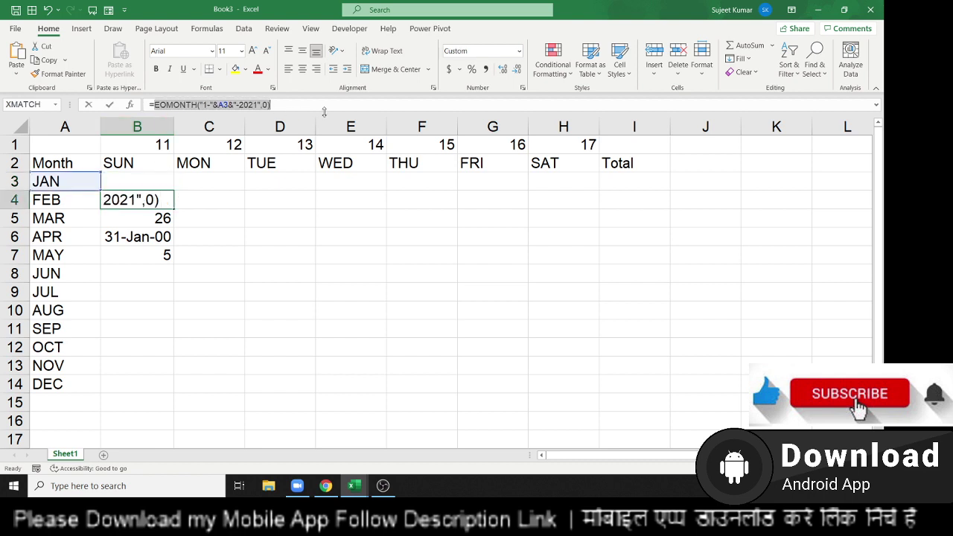
pyautogui.press('Escape')
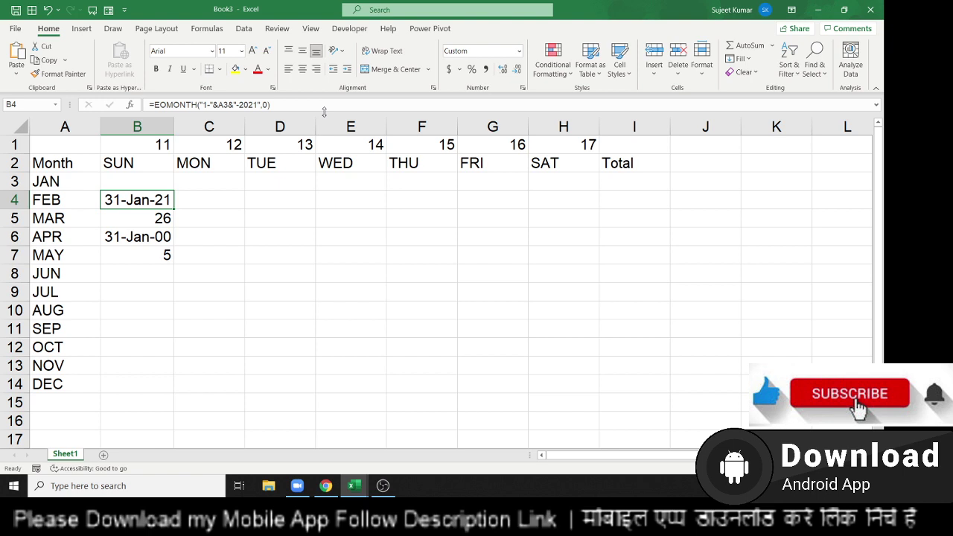
# Replace the B4 reference in B5's formula with the EOMONTH expression, still returning 26
pyautogui.press('Down')
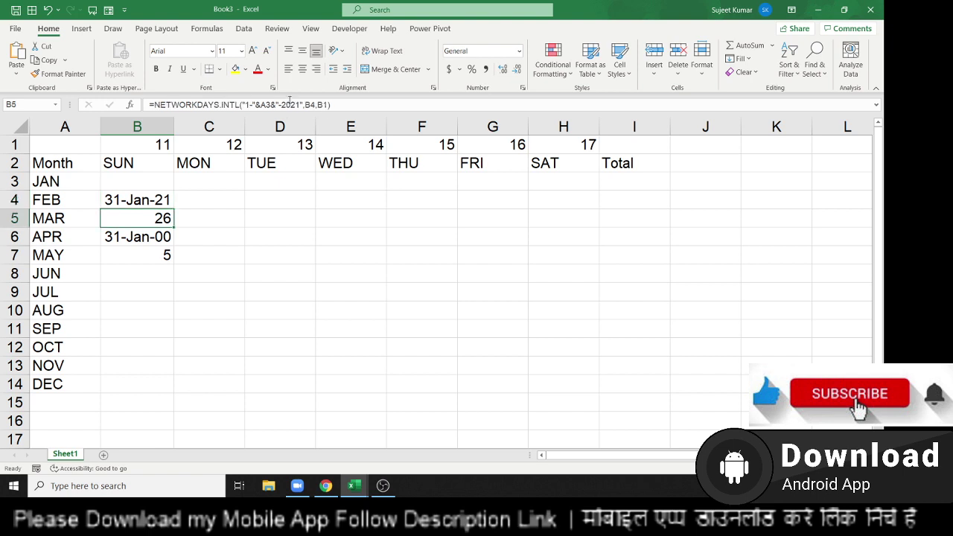
pyautogui.doubleClick(311, 105)
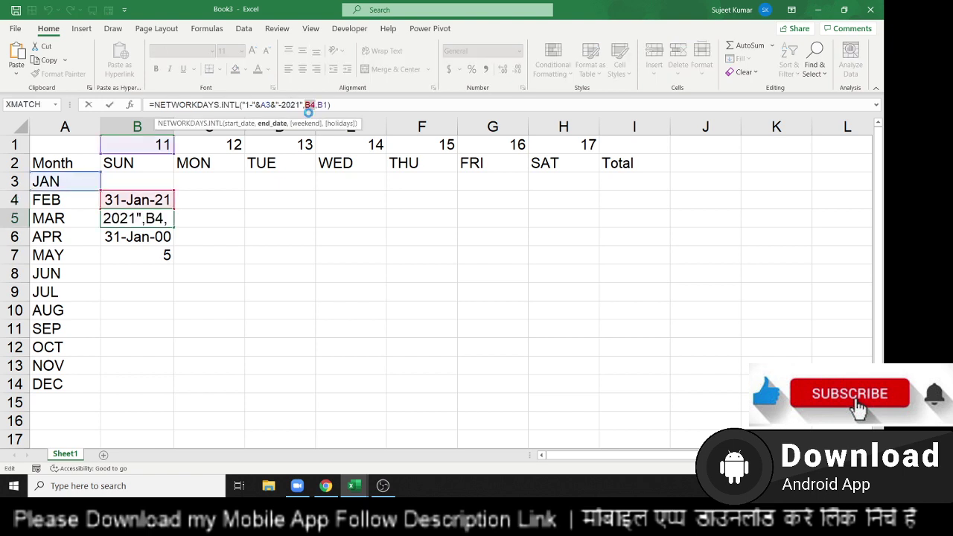
pyautogui.hotkey('ctrl', 'v')
pyautogui.press('Return')
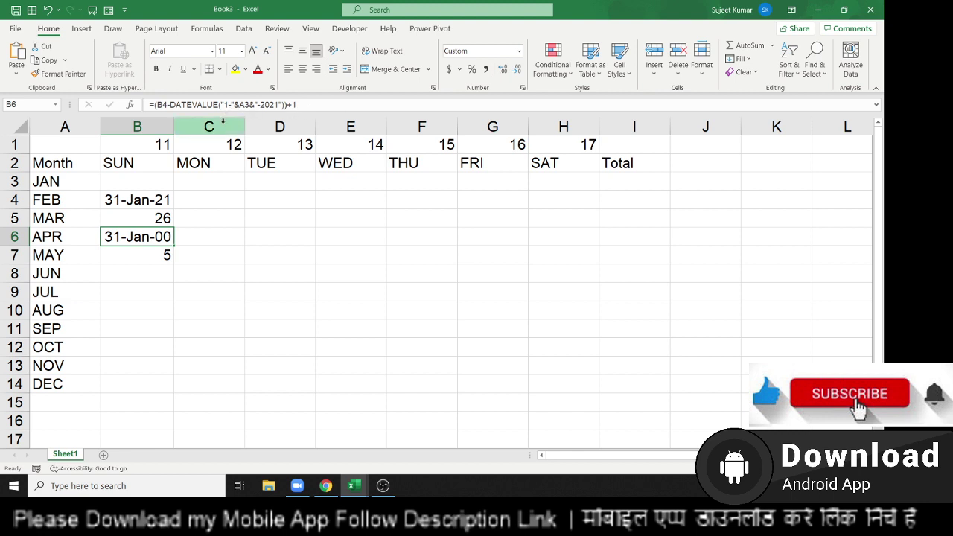
# Make B6 compute the month end directly and clear the date from B4
pyautogui.click(160, 106)
pyautogui.hotkey('ctrl', 'v')
pyautogui.press('Return')
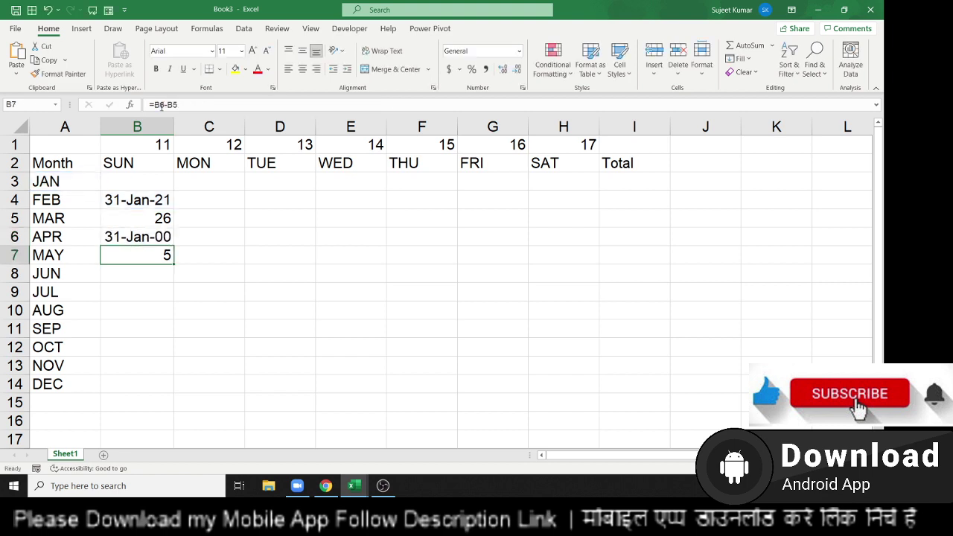
pyautogui.press('Up')
pyautogui.press('Up')
pyautogui.press('Up')
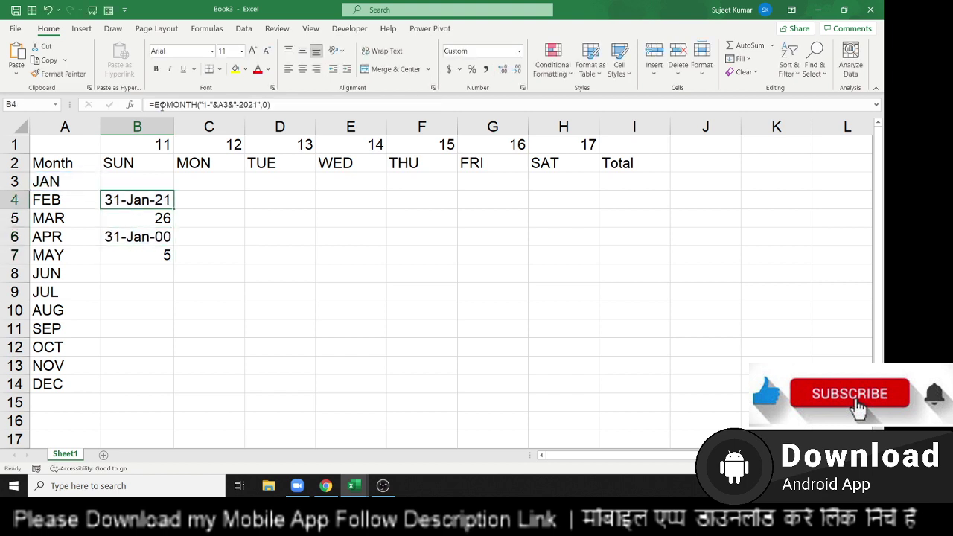
pyautogui.press('Delete')
pyautogui.press('Down')
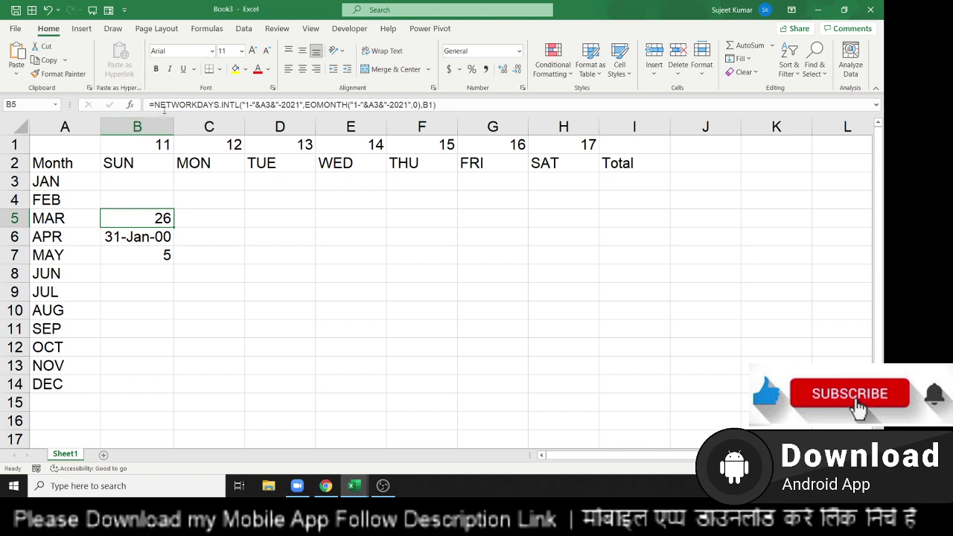
# Put B5's NETWORKDAYS.INTL formula into B7, then clear the value 26 from B5
pyautogui.click(162, 107)
pyautogui.moveTo(155, 105); pyautogui.dragTo(437, 105)
pyautogui.hotkey('ctrl', 'c')
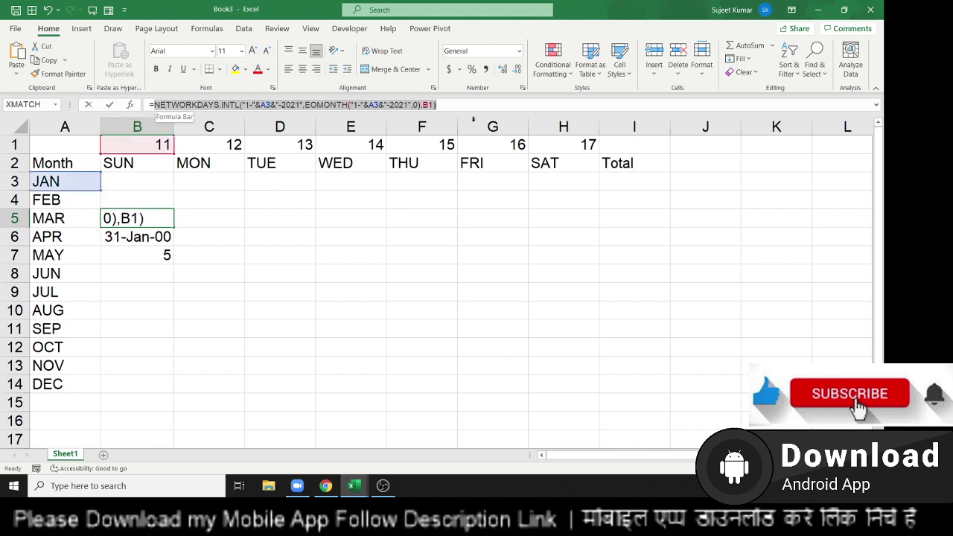
pyautogui.press('Escape')
pyautogui.press('Down')
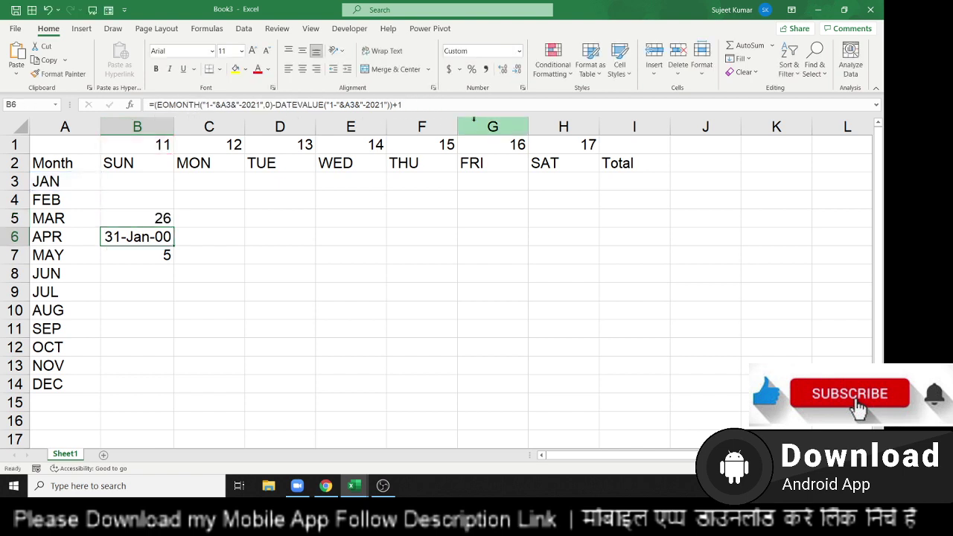
pyautogui.click(168, 254)
pyautogui.tripleClick(179, 103)
pyautogui.write('=B6-B5')
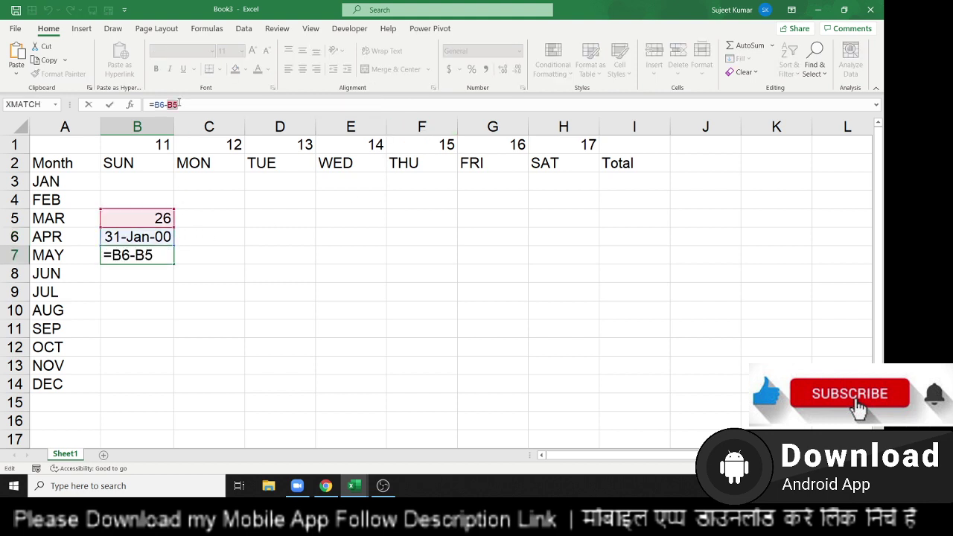
pyautogui.hotkey('ctrl', 'v')
pyautogui.press('Return')
pyautogui.press('Up')
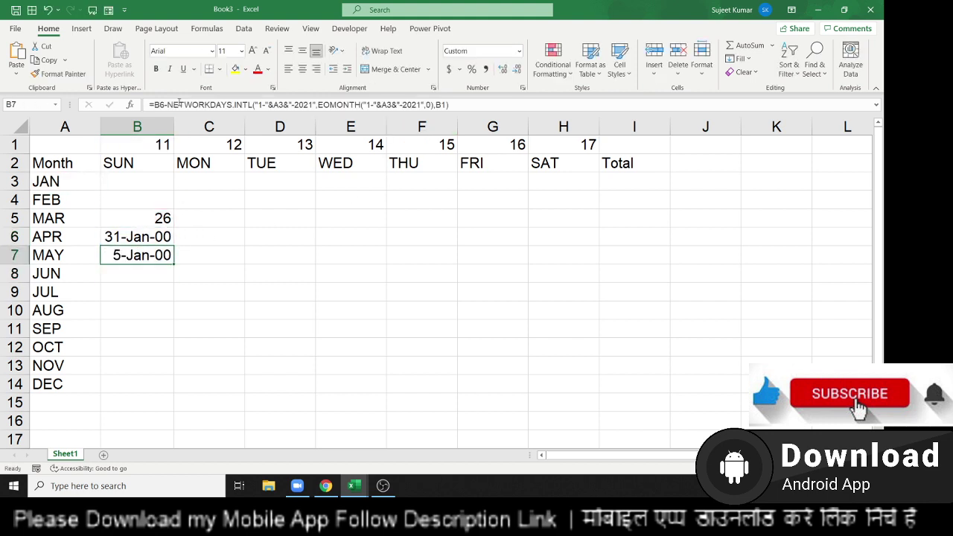
pyautogui.press('Up')
pyautogui.press('Up')
pyautogui.press('Delete')
pyautogui.press('Down')
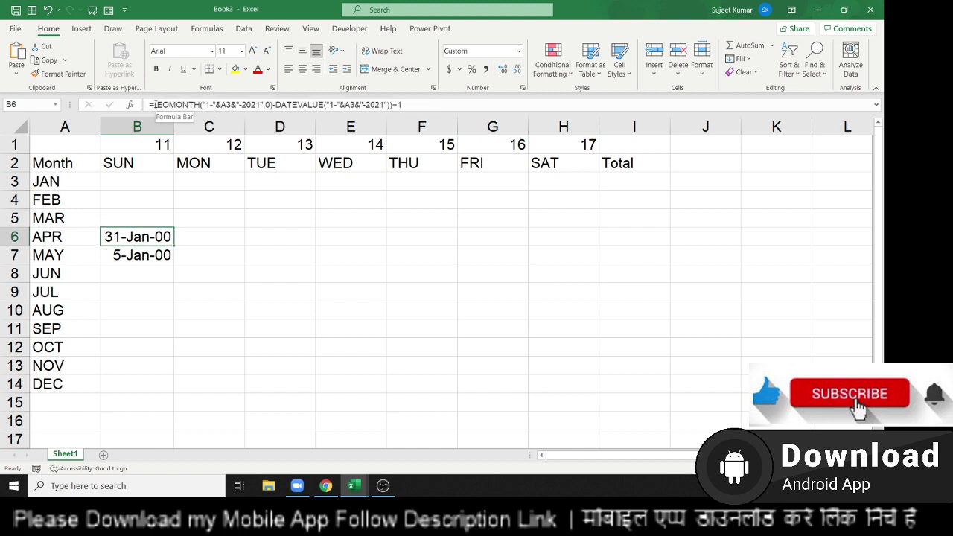
# Substitute B6's days-in-month expression for the B6 reference in B7's formula
pyautogui.moveTo(154, 104); pyautogui.dragTo(464, 137)
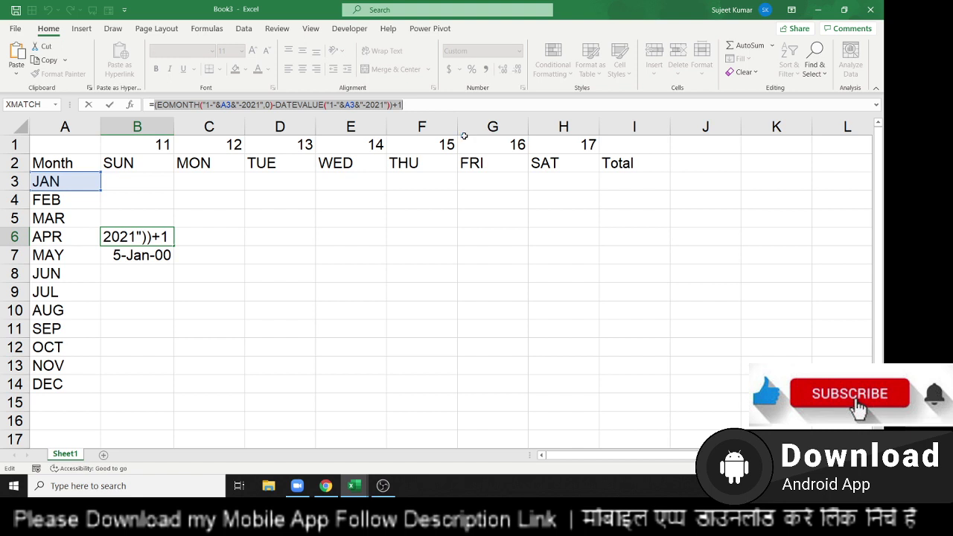
pyautogui.press('Escape')
pyautogui.press('Down')
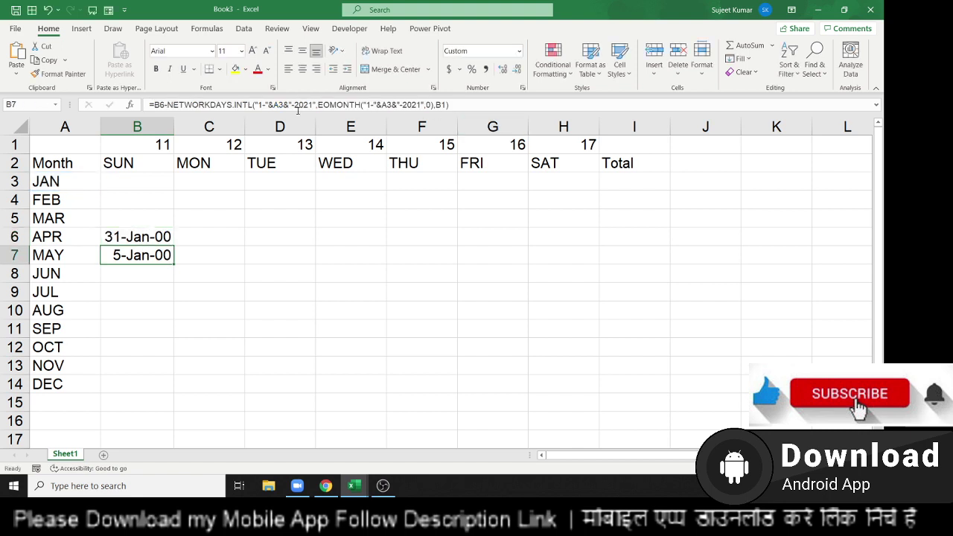
pyautogui.doubleClick(158, 104)
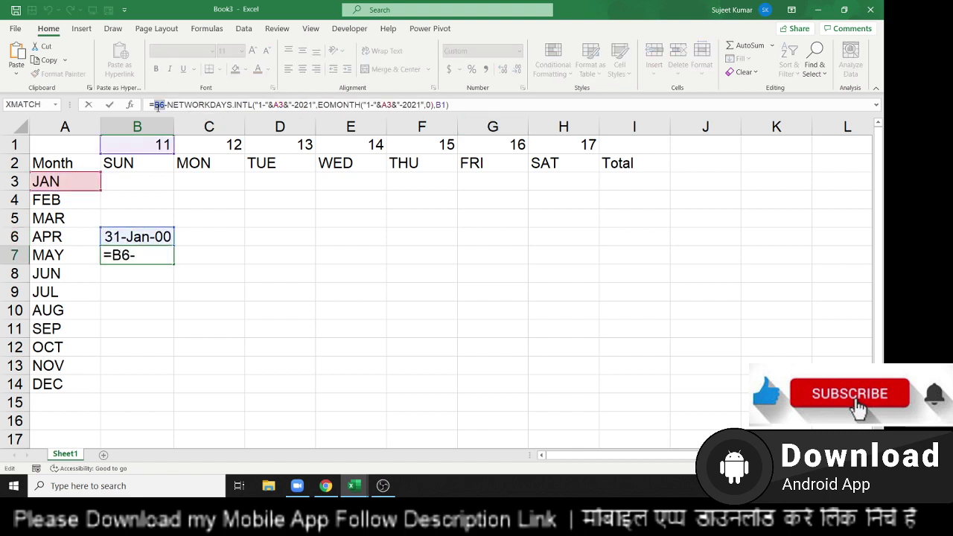
pyautogui.write('(EOMONTH("1-"&A3&"-2021",0)-DATEVALUE("1-"&A3&"-2021"))+1')
pyautogui.press('Return')
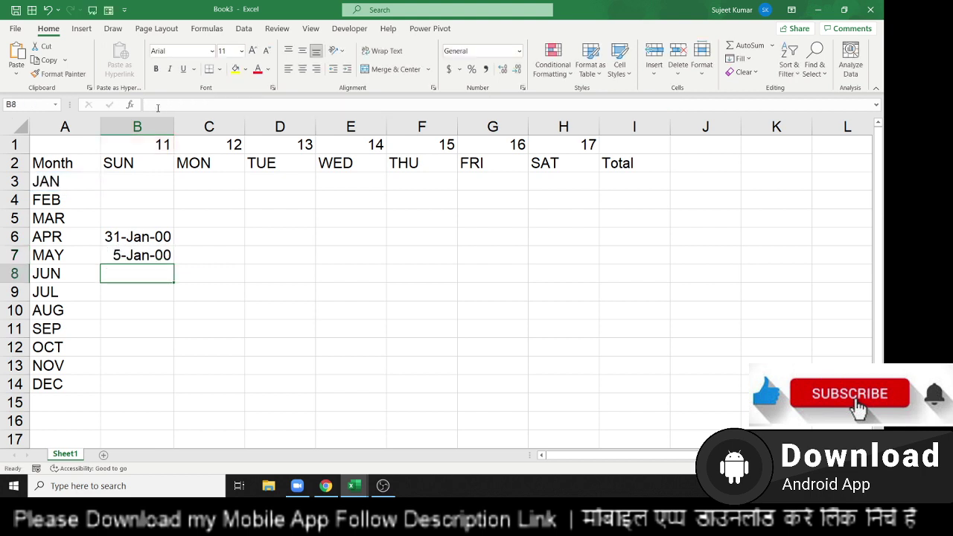
# Clear B6, give B7 General format showing 5, and copy B7's combined formula
pyautogui.press('Up')
pyautogui.press('Up')
pyautogui.press('Delete')
pyautogui.press('Down')
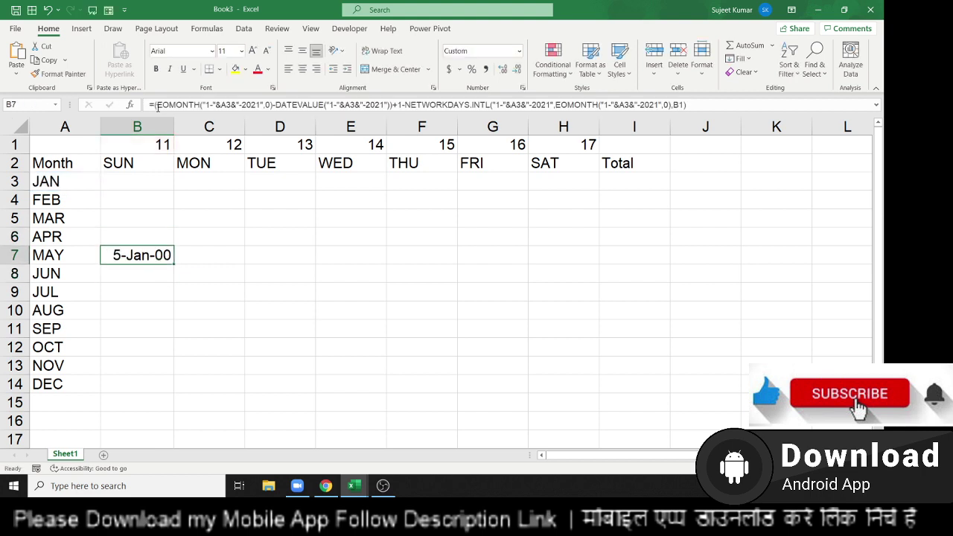
pyautogui.hotkey('ctrl', 'shift', '~')
pyautogui.hotkey('ctrl', 'c')
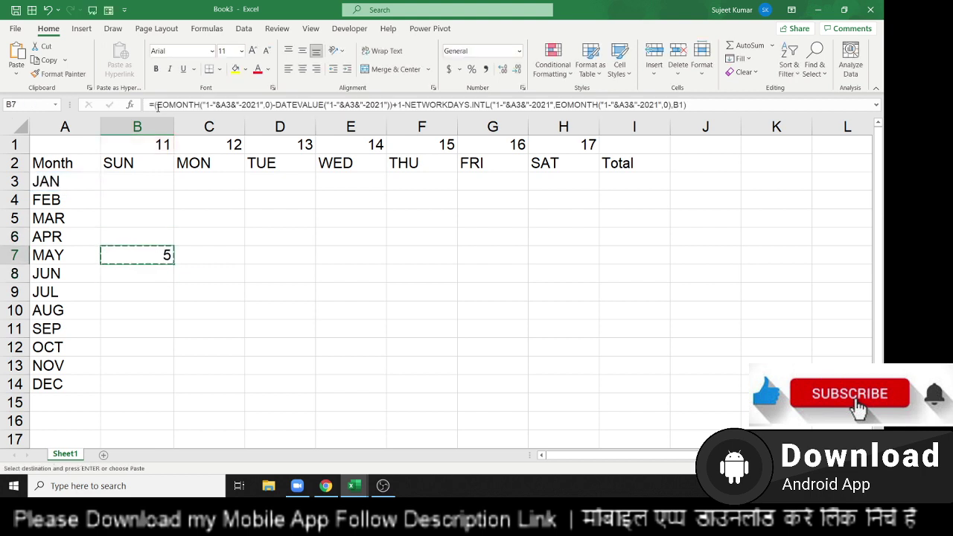
# Paste the combined formula into B3 and anchor its first two A3 references as $A3
pyautogui.press('Up')
pyautogui.press('Up')
pyautogui.press('Up')
pyautogui.press('Up')
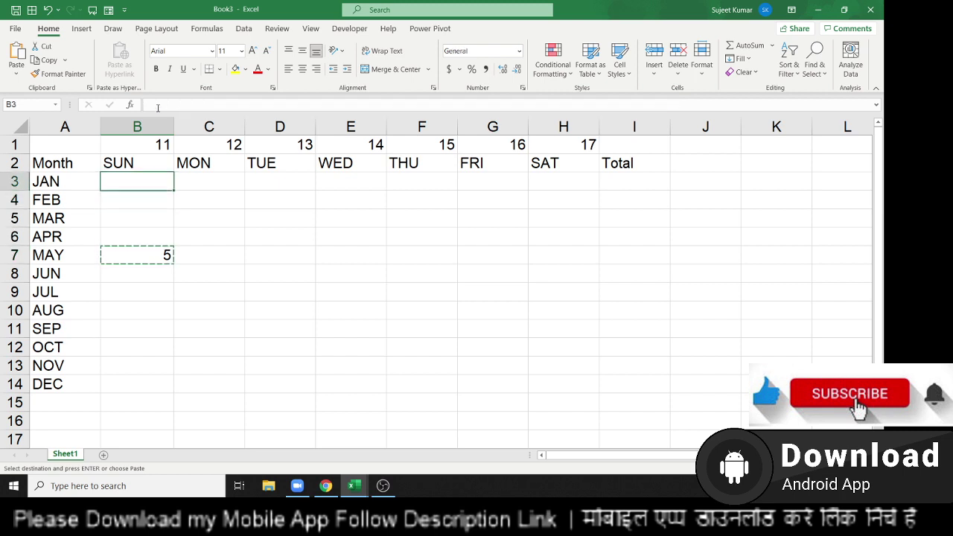
pyautogui.hotkey('ctrl', 'v')
pyautogui.click(209, 106)
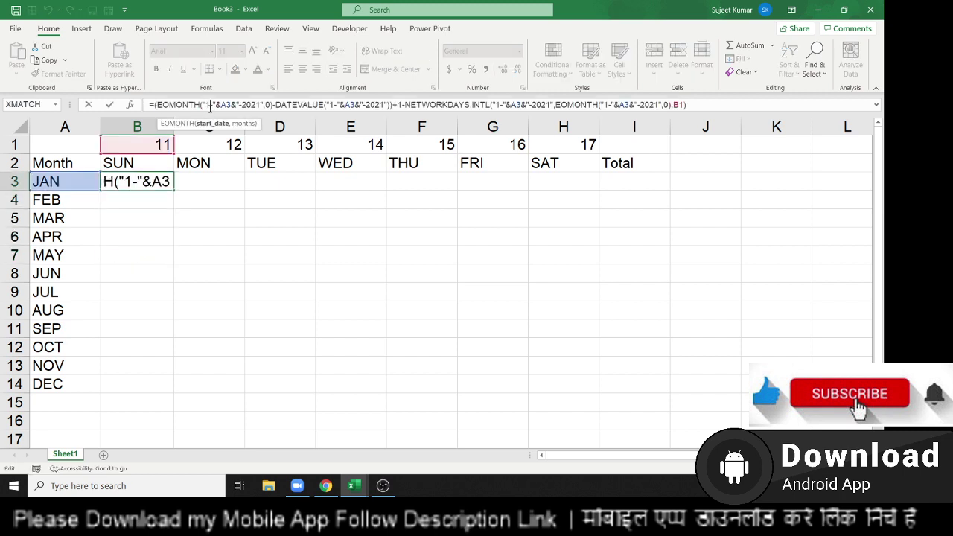
pyautogui.click(226, 105)
pyautogui.write('$')
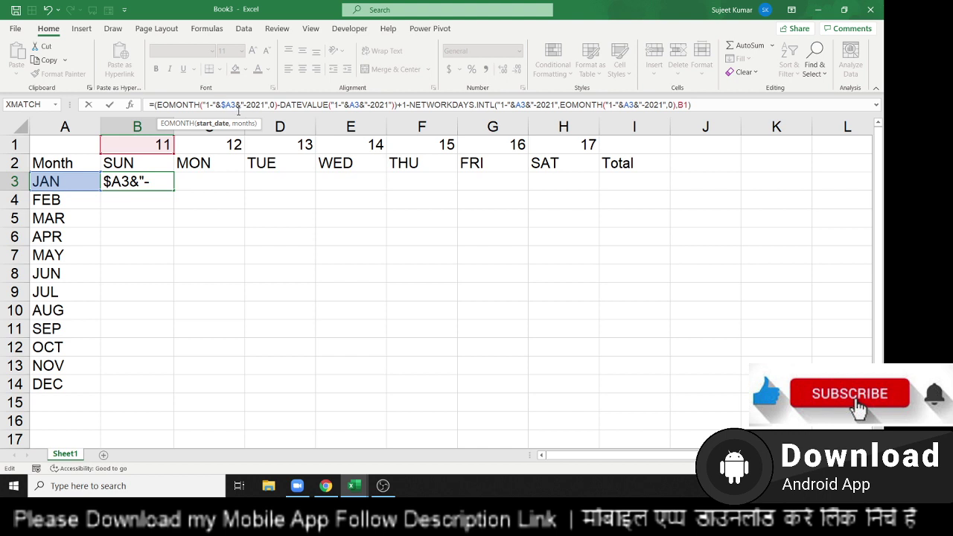
pyautogui.press('Right')
pyautogui.press('Right')
pyautogui.press('Right')
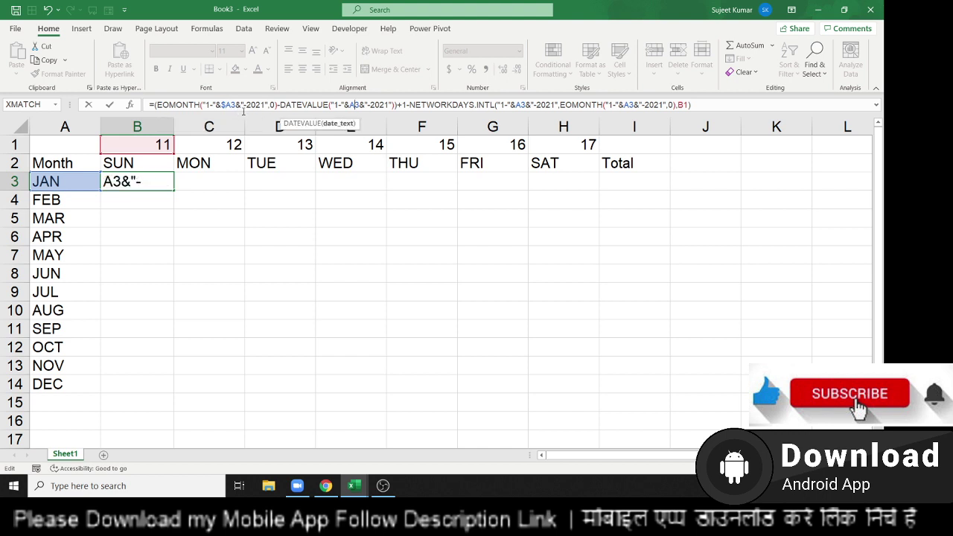
pyautogui.press('End')
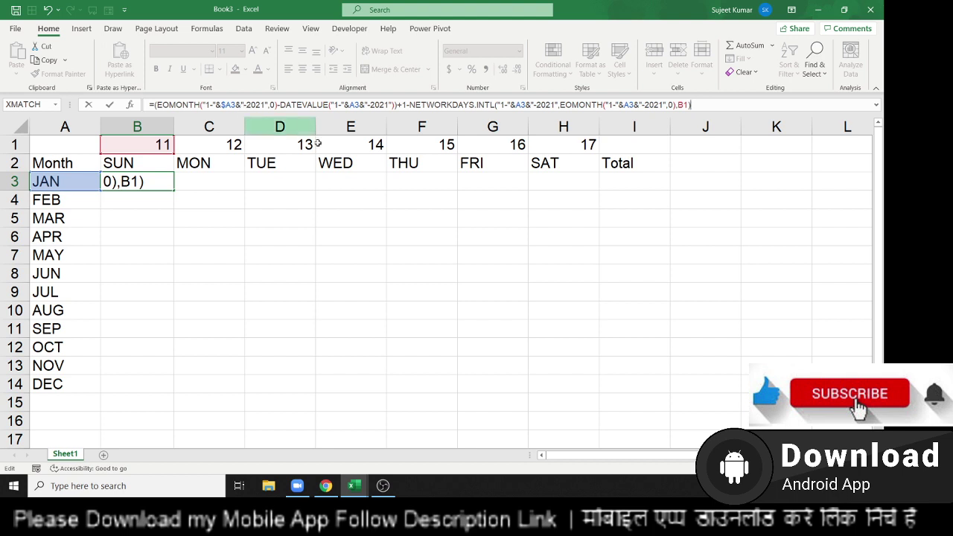
pyautogui.click(354, 105)
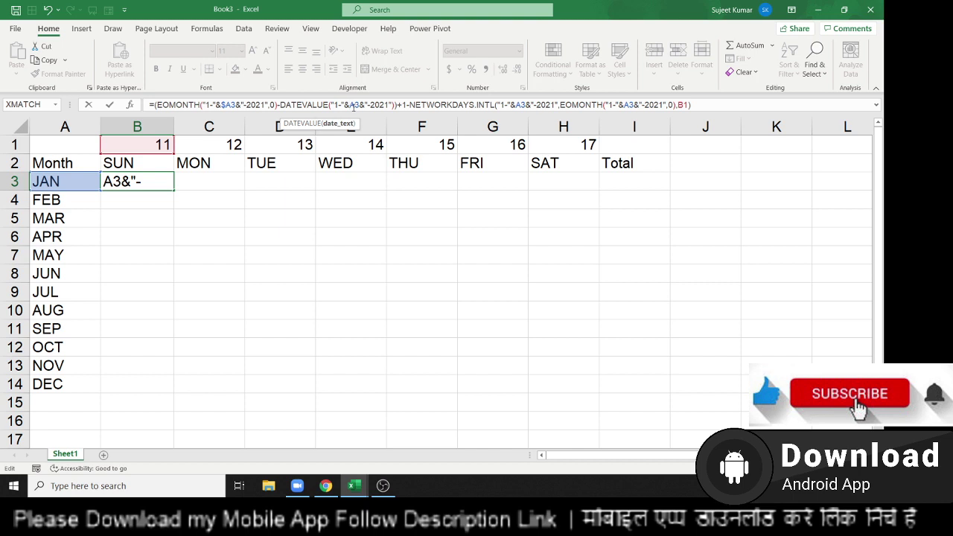
pyautogui.write('$')
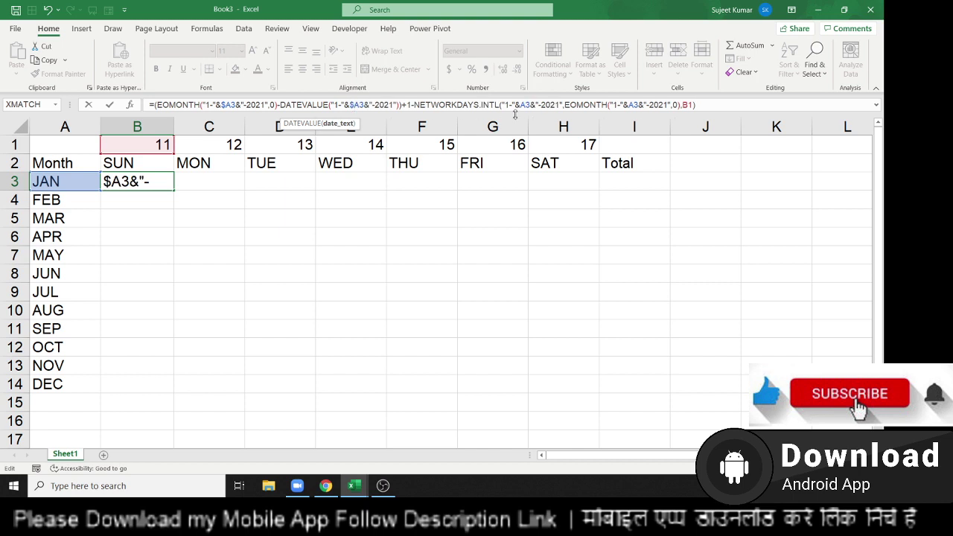
# Anchor the remaining A3 references as $A3, change B1 to B$1, and commit
pyautogui.click(525, 105)
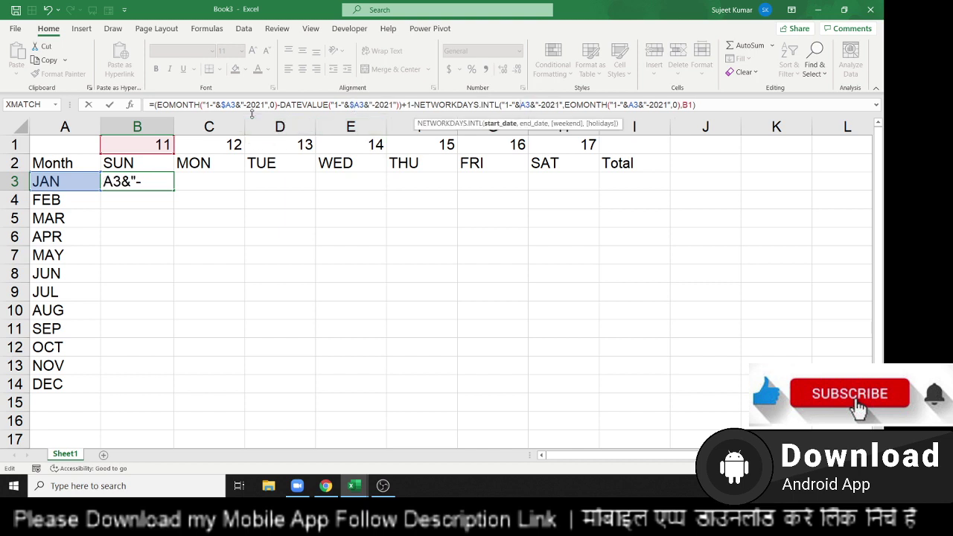
pyautogui.moveTo(251, 113); pyautogui.dragTo(255, 154)
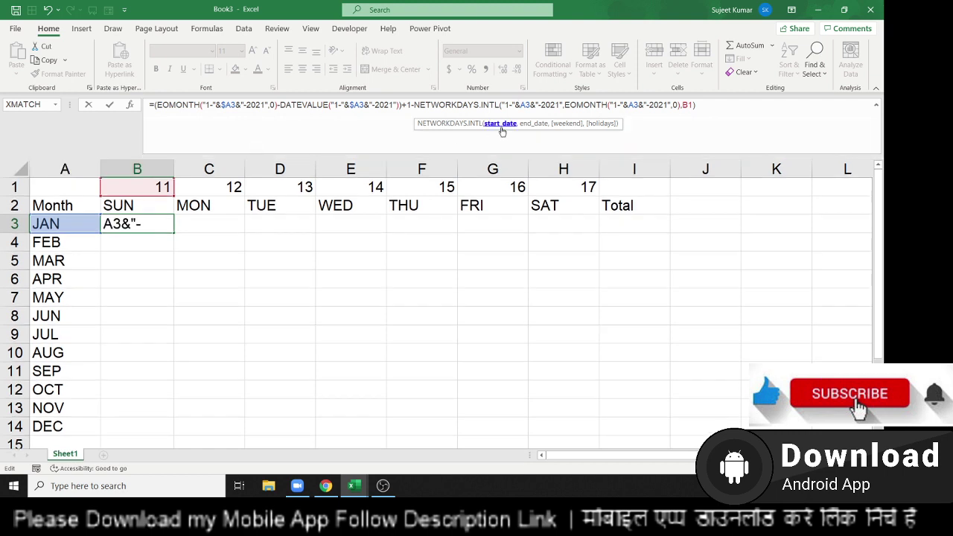
pyautogui.write('$')
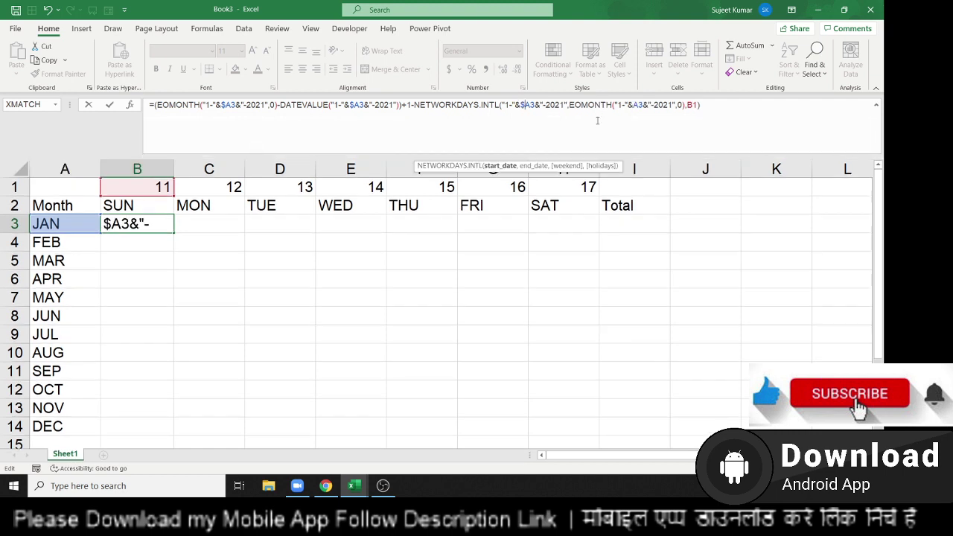
pyautogui.click(634, 108)
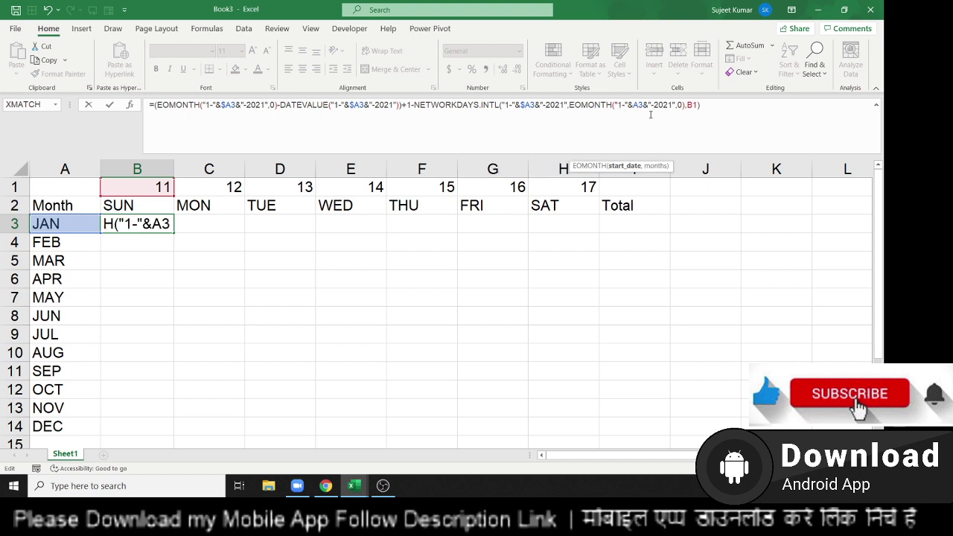
pyautogui.write('$')
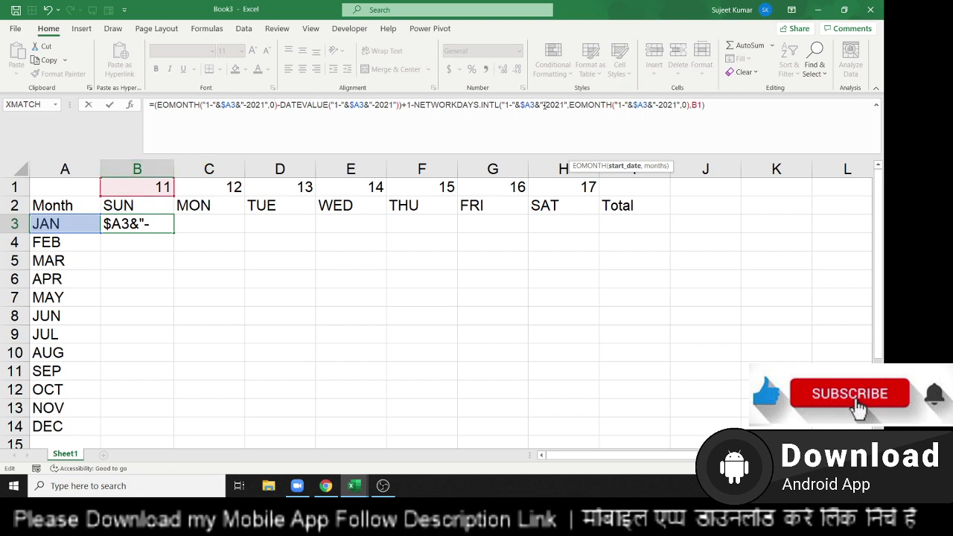
pyautogui.click(698, 107)
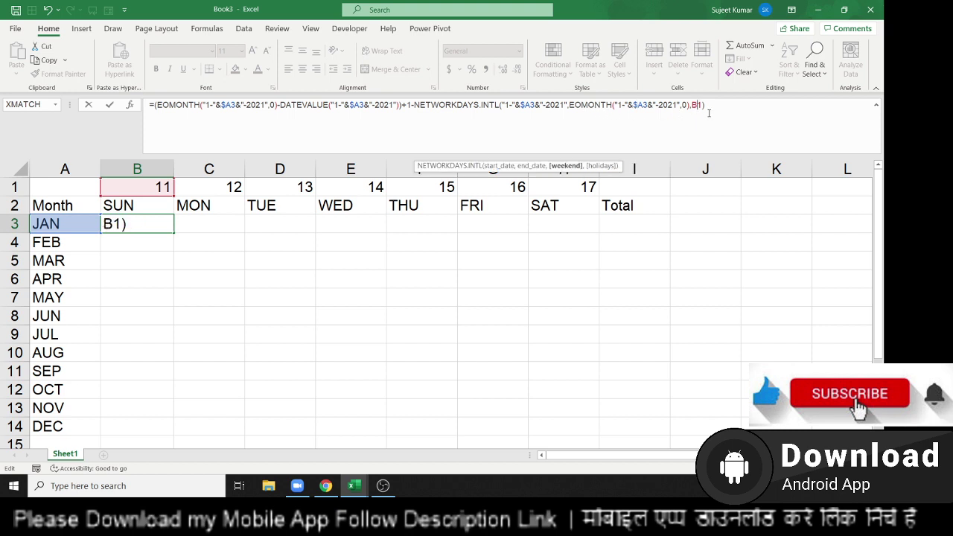
pyautogui.write('$')
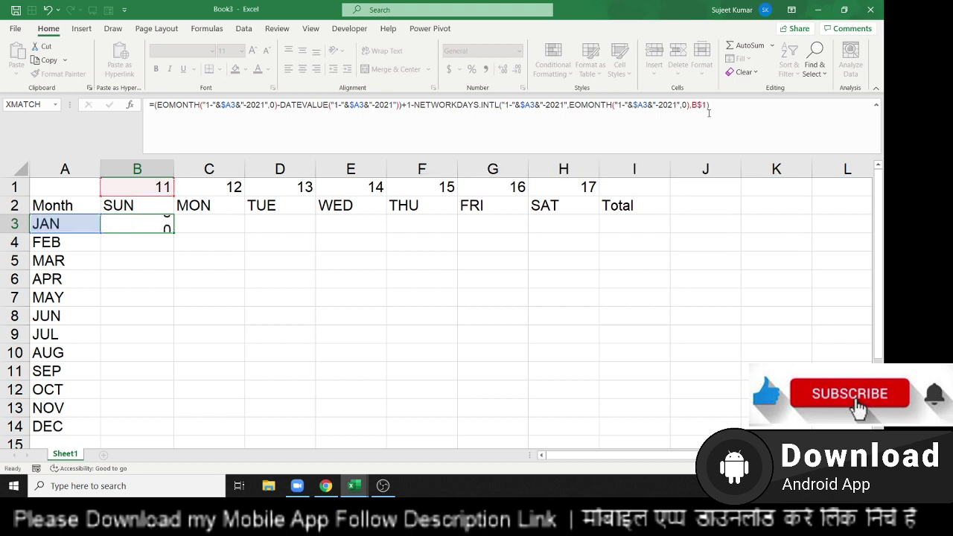
pyautogui.press('Return')
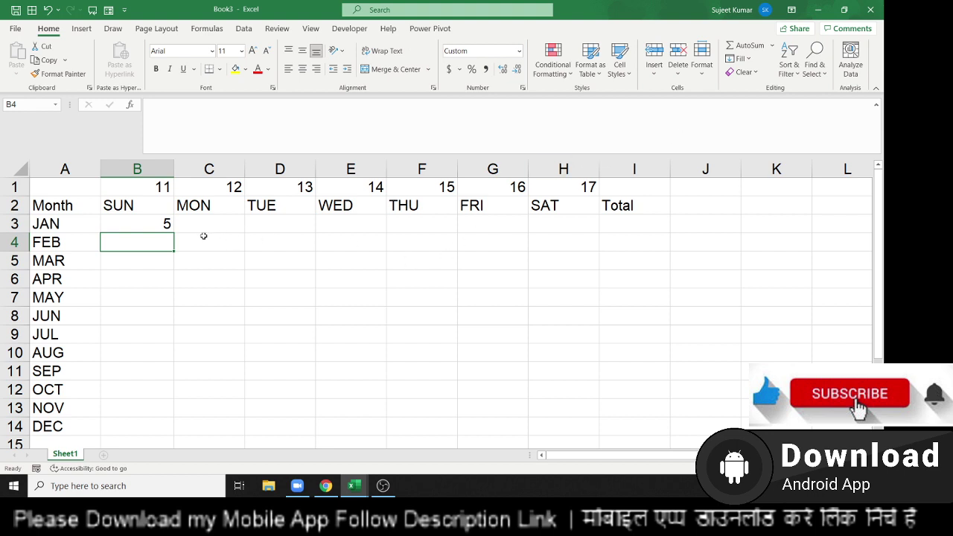
# Fill B3's formula across to H3, recommit it with Ctrl+Enter, and review the 4s and 5s
pyautogui.click(166, 223)
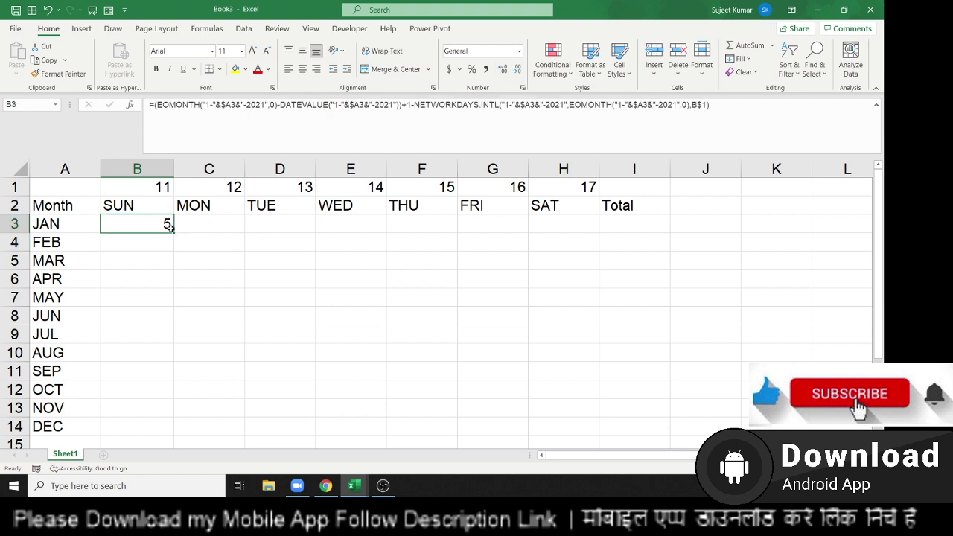
pyautogui.moveTo(173, 232)
pyautogui.mouseDown()
pyautogui.moveTo(634, 230)
pyautogui.moveTo(596, 233)
pyautogui.moveTo(608, 432)
pyautogui.mouseUp()
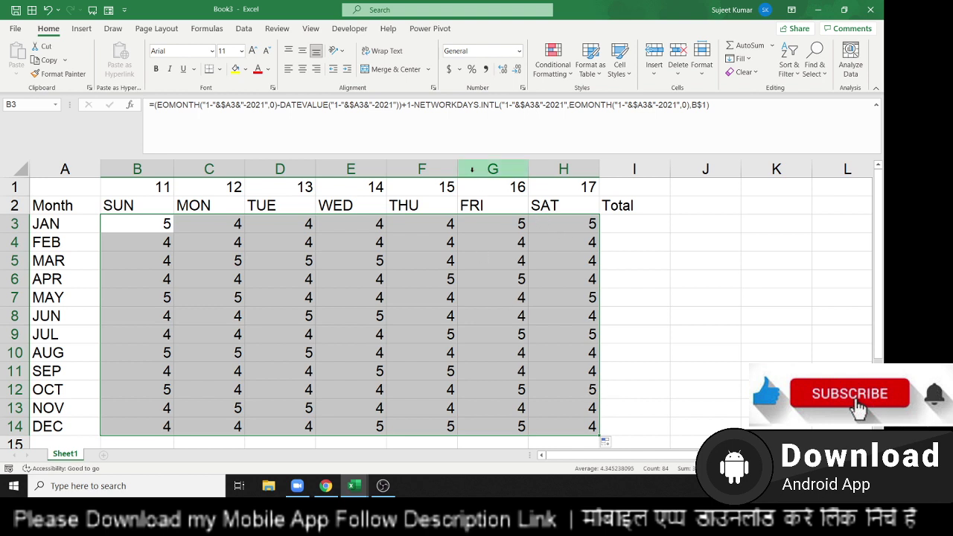
pyautogui.doubleClick(453, 106)
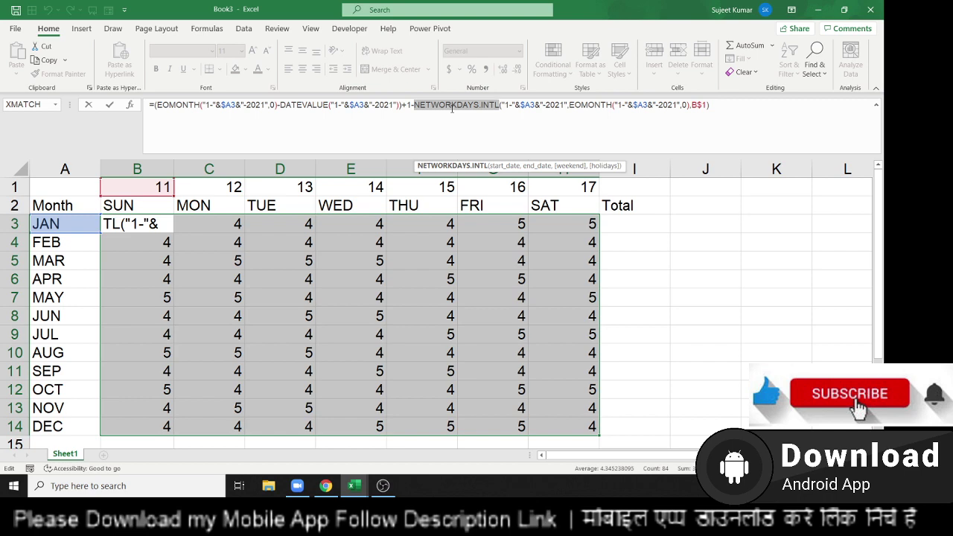
pyautogui.hotkey('ctrl', 'Return')
pyautogui.scroll(-3, 425, 227)
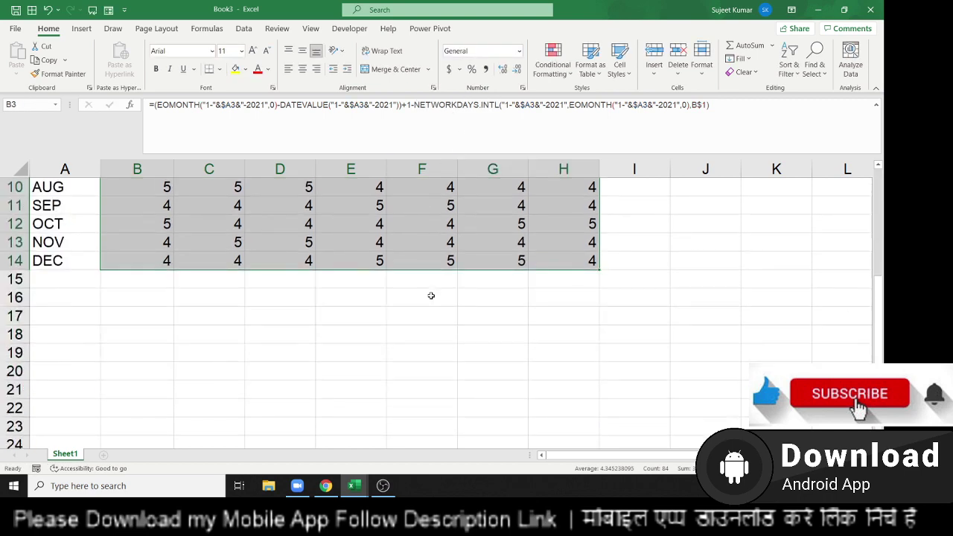
pyautogui.scroll(2, 430, 296)
pyautogui.scroll(1, 407, 315)
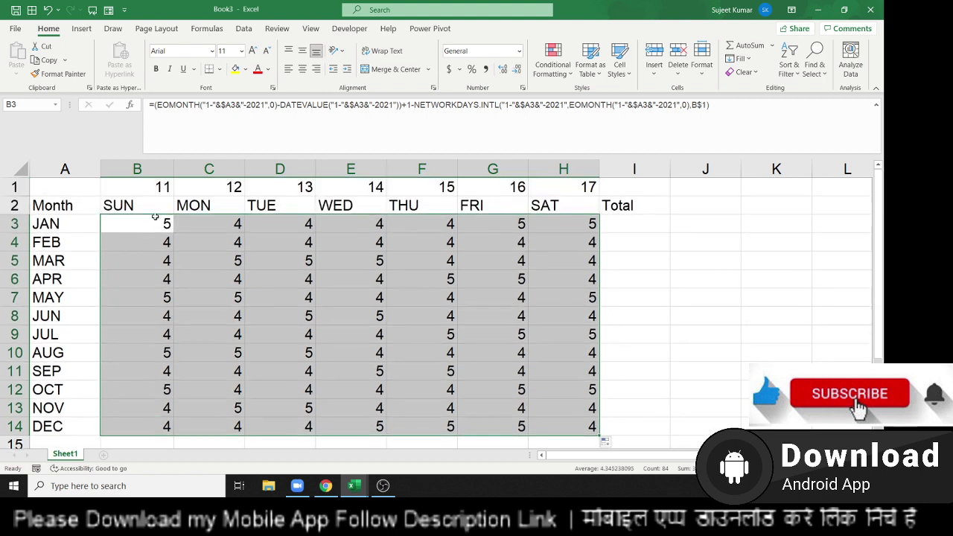
pyautogui.click(51, 211)
# Copy the whole month-by-weekday table, A2:I14, into a new Sheet2
pyautogui.hotkey('ctrl', 'shift', 'Right')
pyautogui.hotkey('ctrl', 'shift', 'Down')
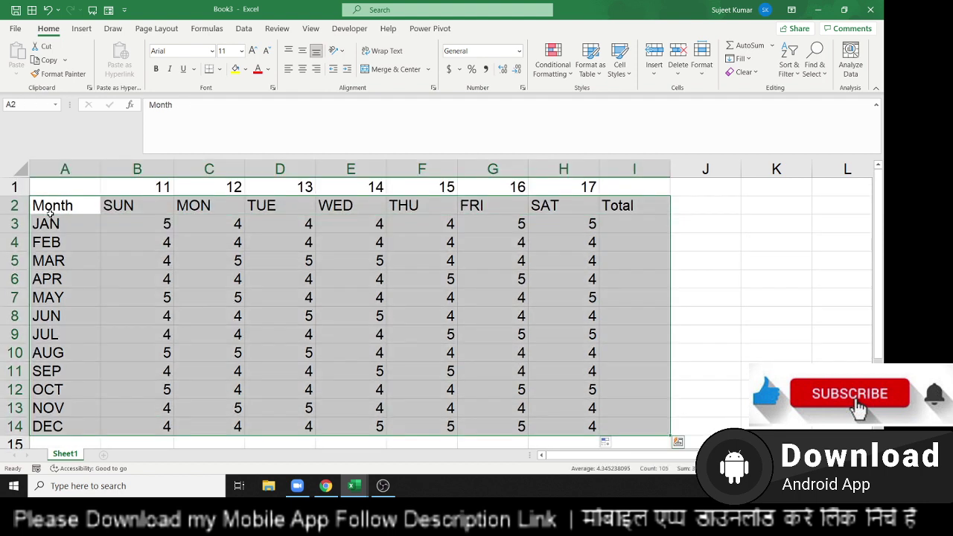
pyautogui.hotkey('ctrl', 'c')
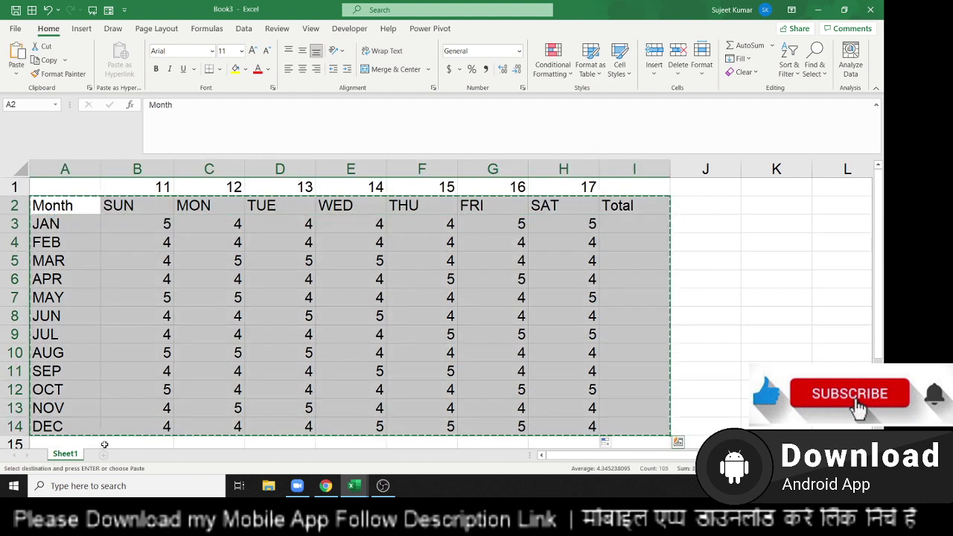
pyautogui.click(105, 454)
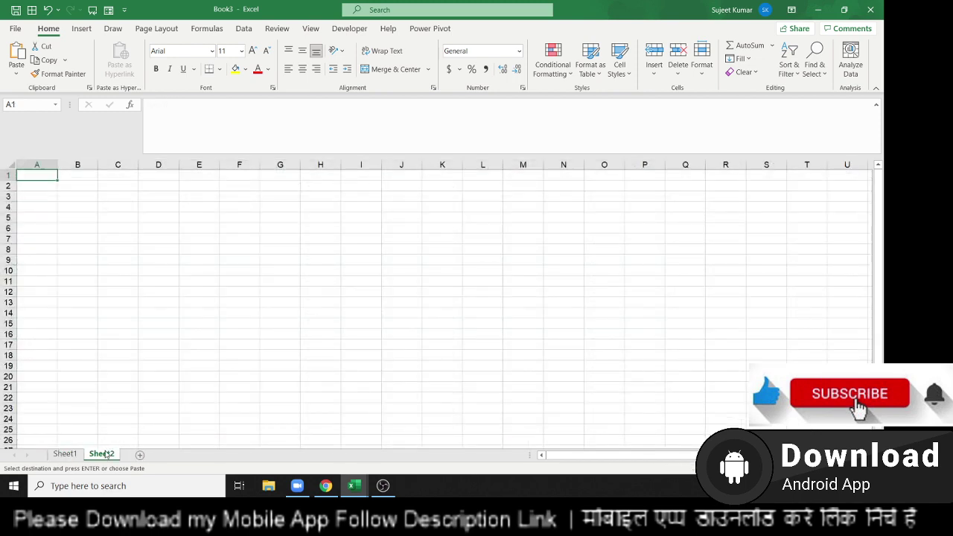
pyautogui.hotkey('ctrl', 'v')
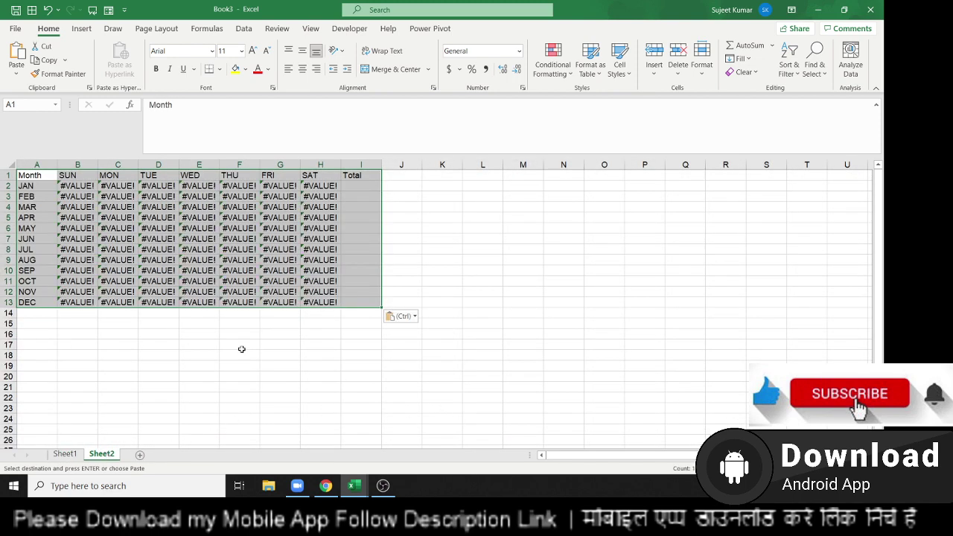
# Clear the #VALUE! results from B2:H13 on Sheet2, leaving empty count cells
pyautogui.click(124, 224)
pyautogui.press('Up')
pyautogui.press('Up')
pyautogui.press('Up')
pyautogui.press('Down')
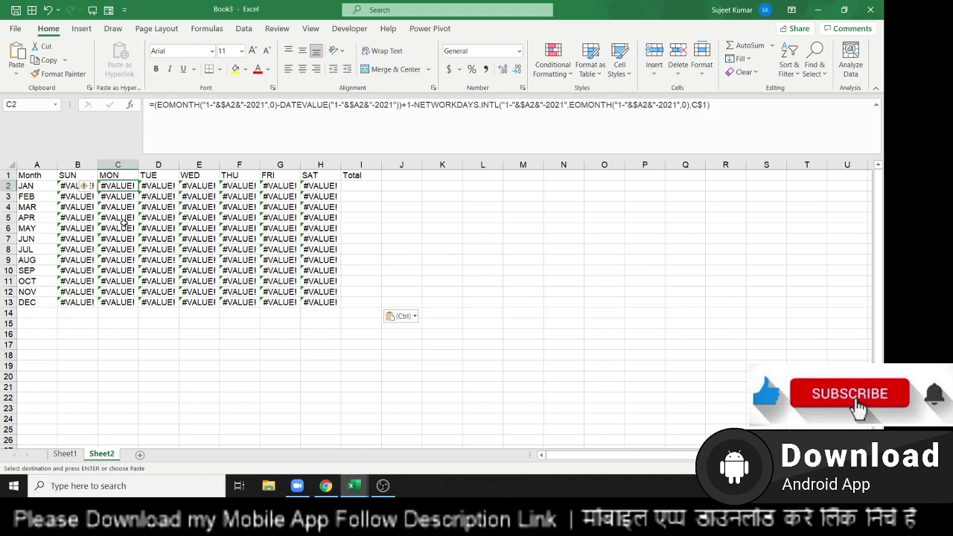
pyautogui.press('Left')
pyautogui.hotkey('ctrl', 'shift', 'Right')
pyautogui.hotkey('ctrl', 'shift', 'Down')
pyautogui.press('Delete')
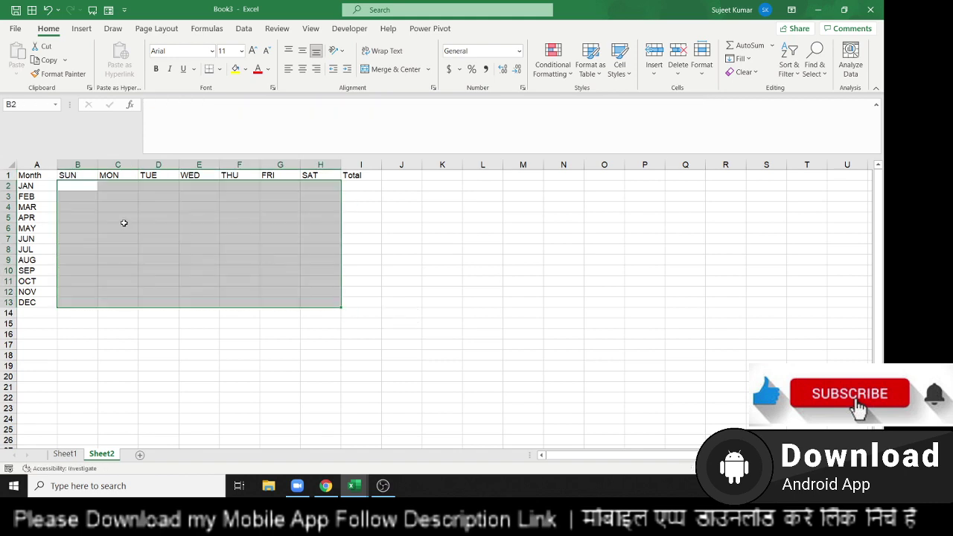
pyautogui.keyDown('ctrl'); pyautogui.scroll(2, 112, 228); pyautogui.keyUp('ctrl')
pyautogui.keyDown('ctrl'); pyautogui.scroll(2, 113, 228); pyautogui.keyUp('ctrl')
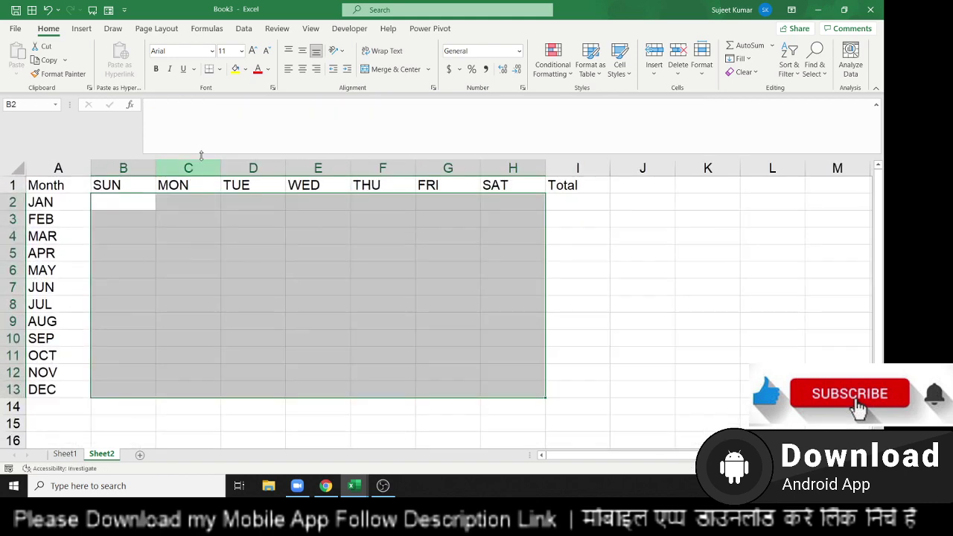
pyautogui.click(215, 149)
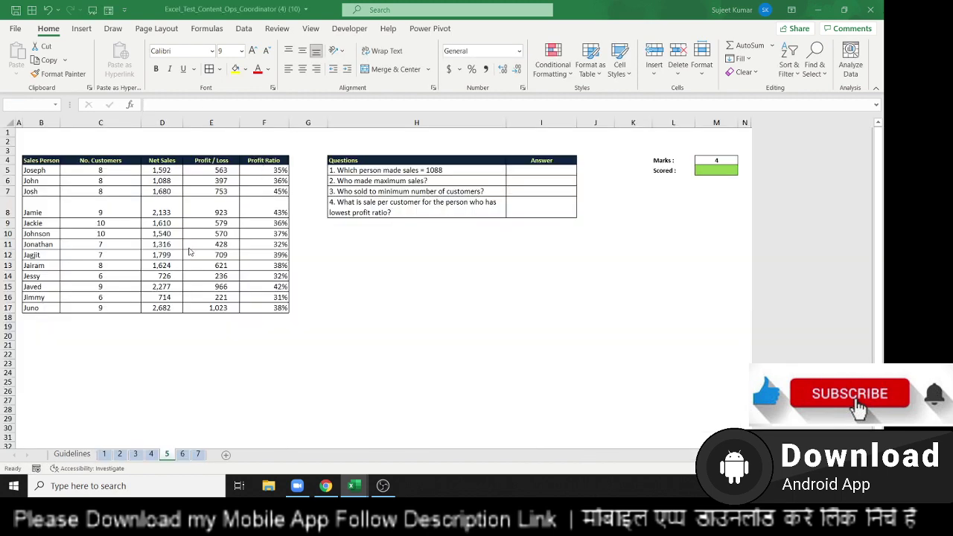
pyautogui.hotkey('alt', 'Tab')
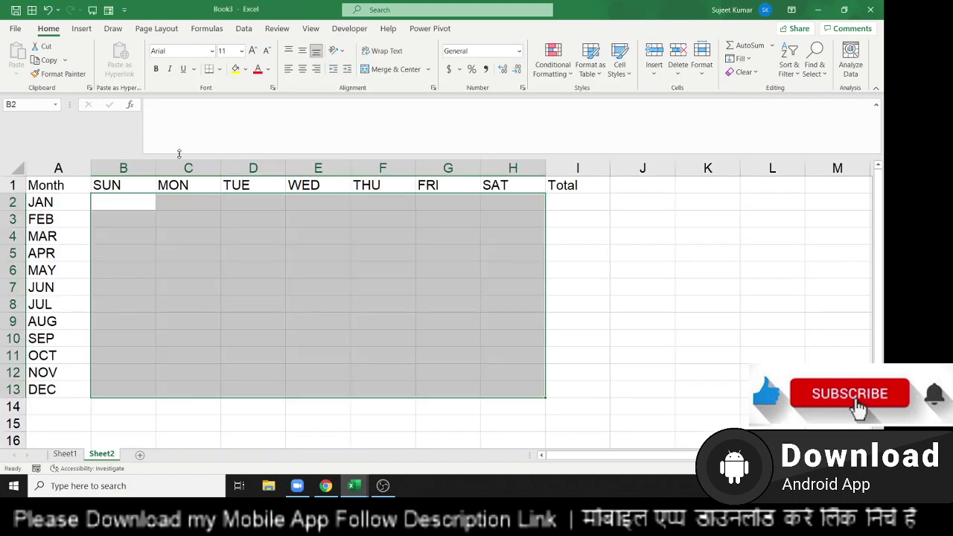
pyautogui.moveTo(179, 154); pyautogui.dragTo(186, 117)
# Enter ="1-"&A2 in B2 to build January's first-of-month text
pyautogui.click(135, 162)
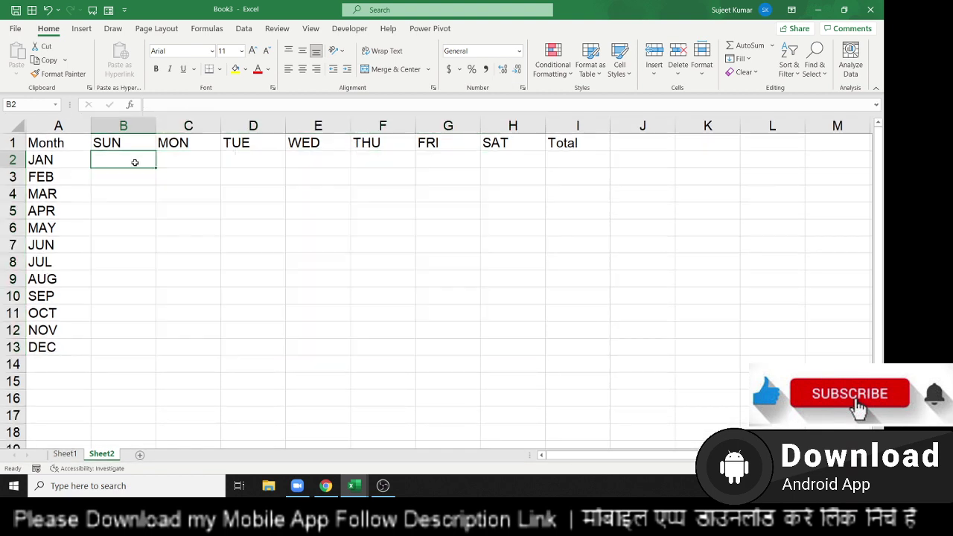
pyautogui.write('=')
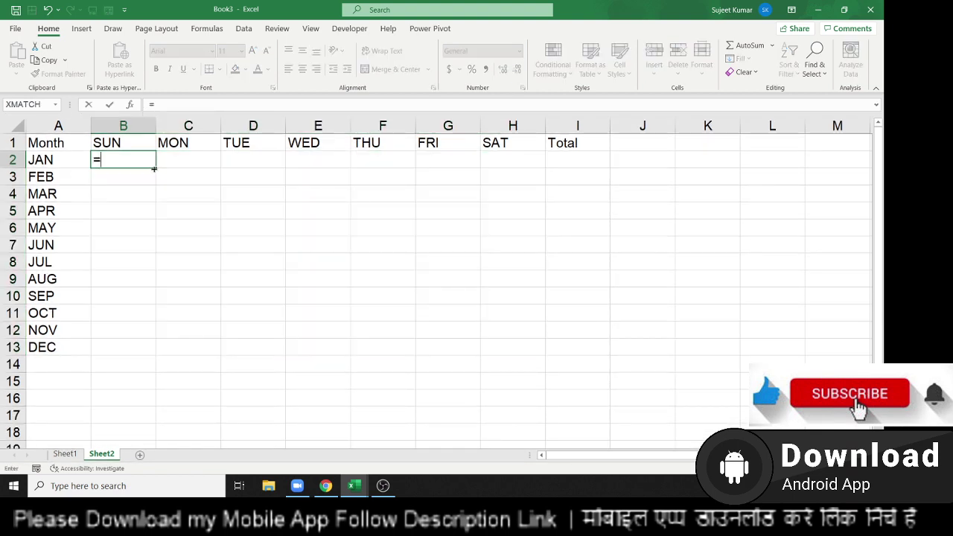
pyautogui.write('"1')
pyautogui.write('-"&')
pyautogui.click(35, 157)
pyautogui.press('Return')
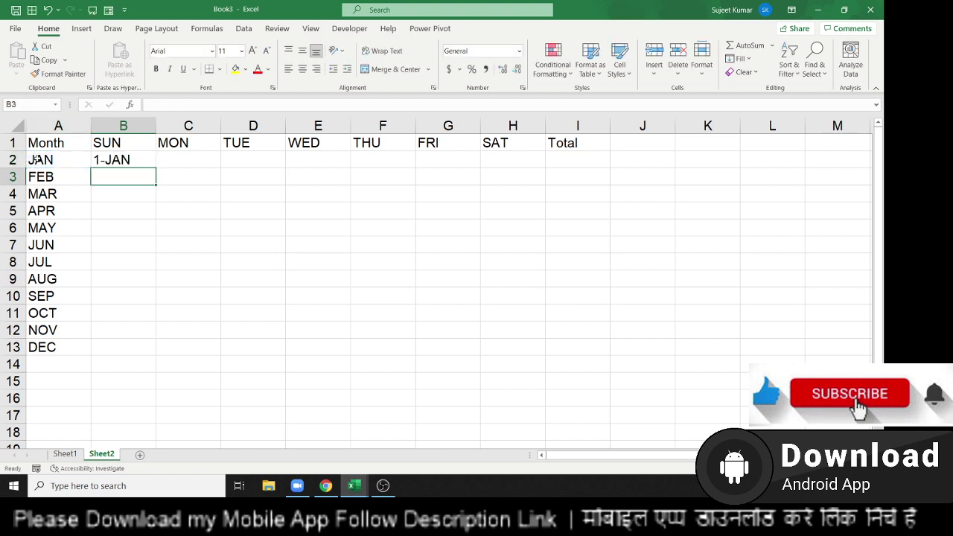
pyautogui.press('Up')
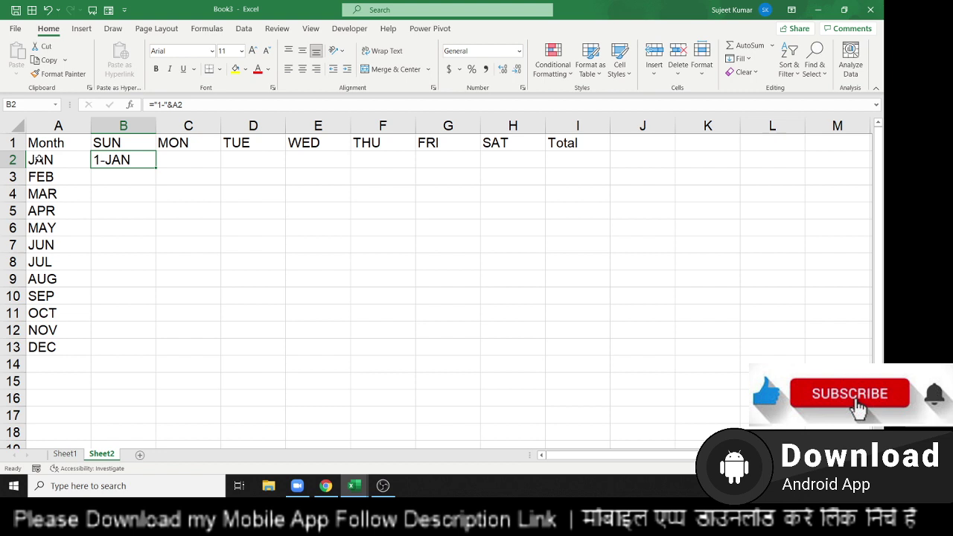
pyautogui.press('Down')
# Enter =EOMONTH(B2,0) in B3 for the month-end date
pyautogui.write('=eo')
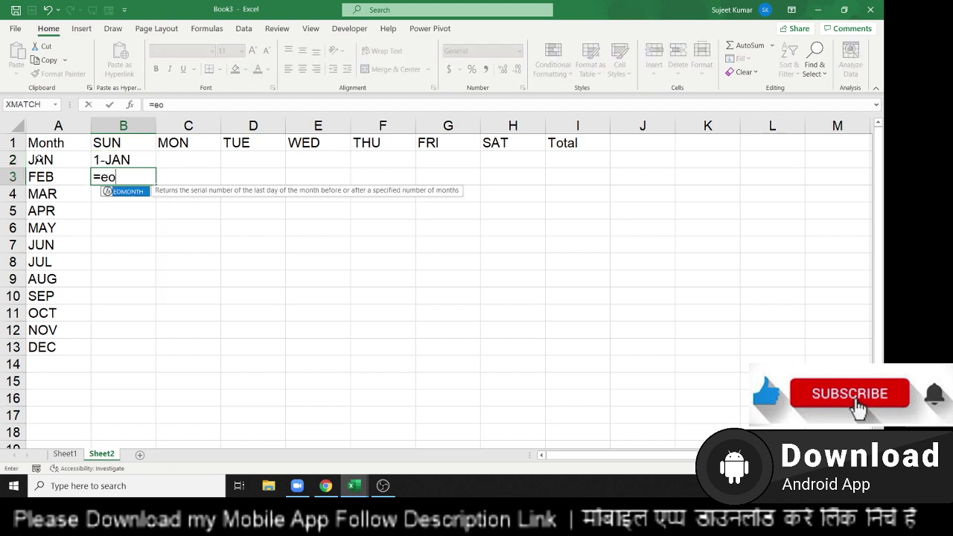
pyautogui.press('Tab')
pyautogui.press('Up')
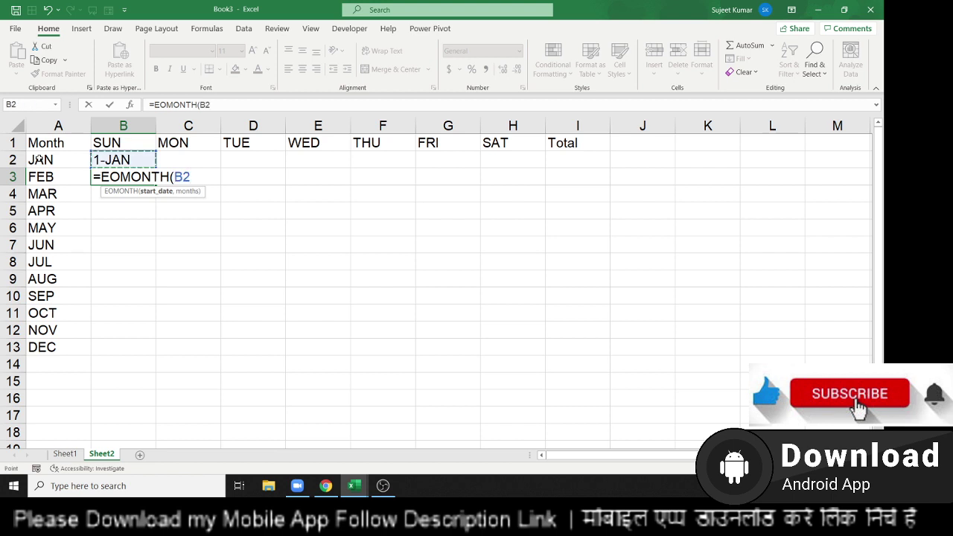
pyautogui.write(',0)')
pyautogui.press('Return')
# Wrap B2's formula in DATEVALUE and format B2 and B3 as short dates
pyautogui.press('Up')
pyautogui.press('Up')
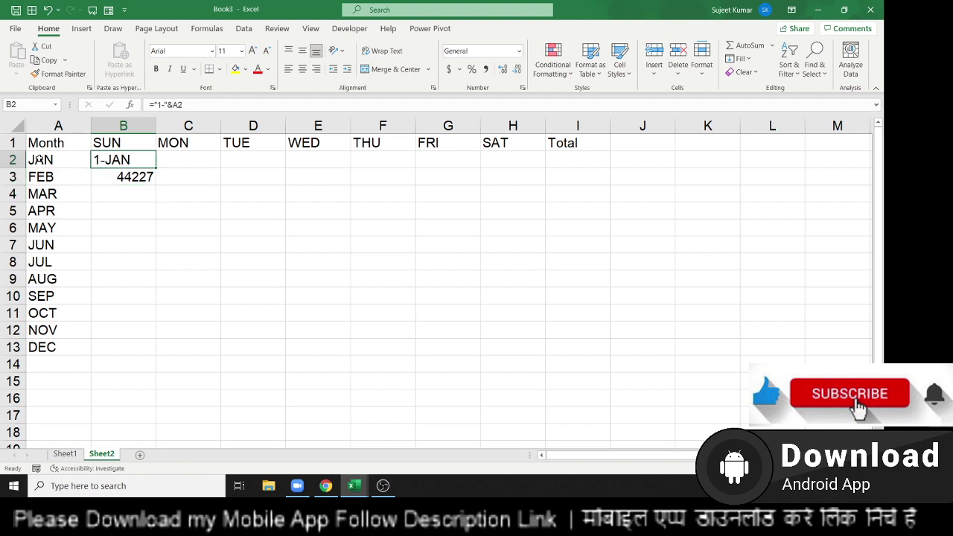
pyautogui.click(158, 104)
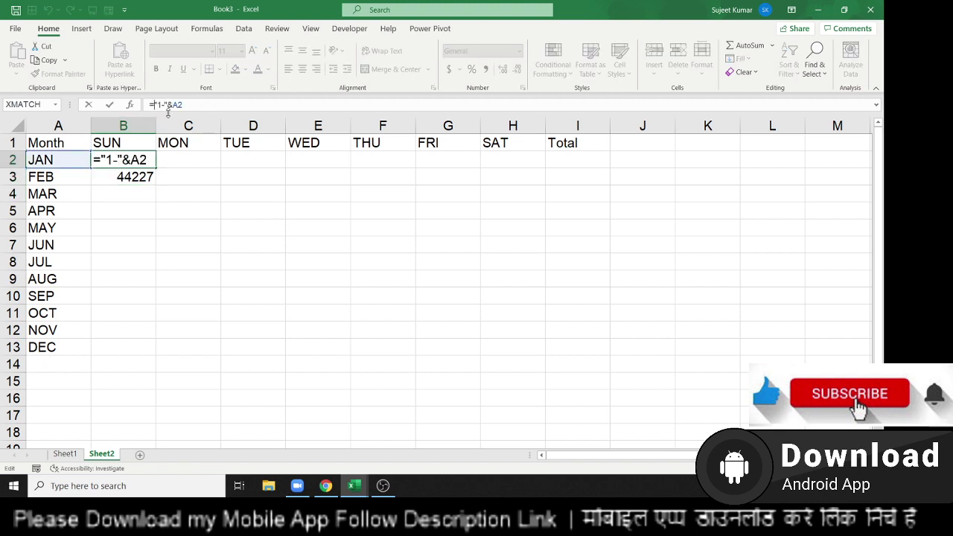
pyautogui.write('date')
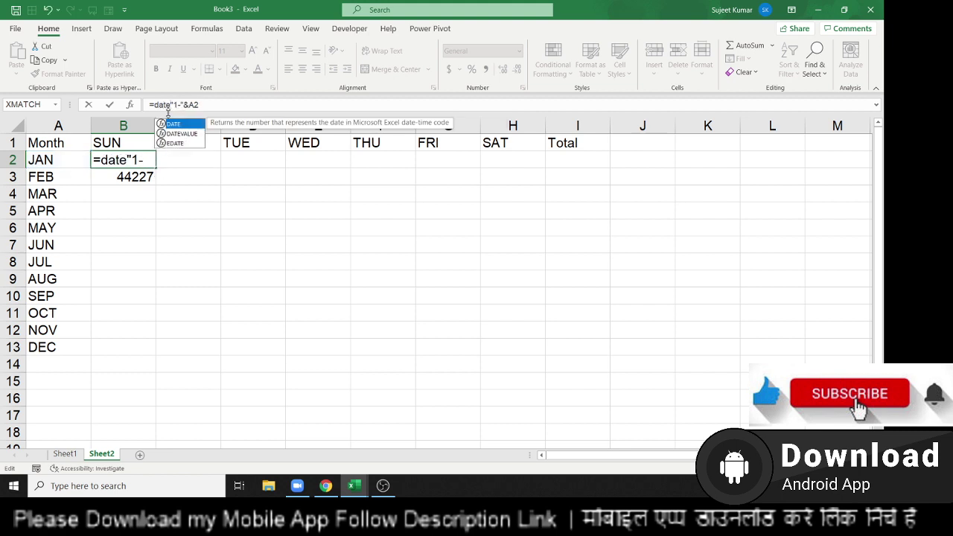
pyautogui.press('Down')
pyautogui.press('Tab')
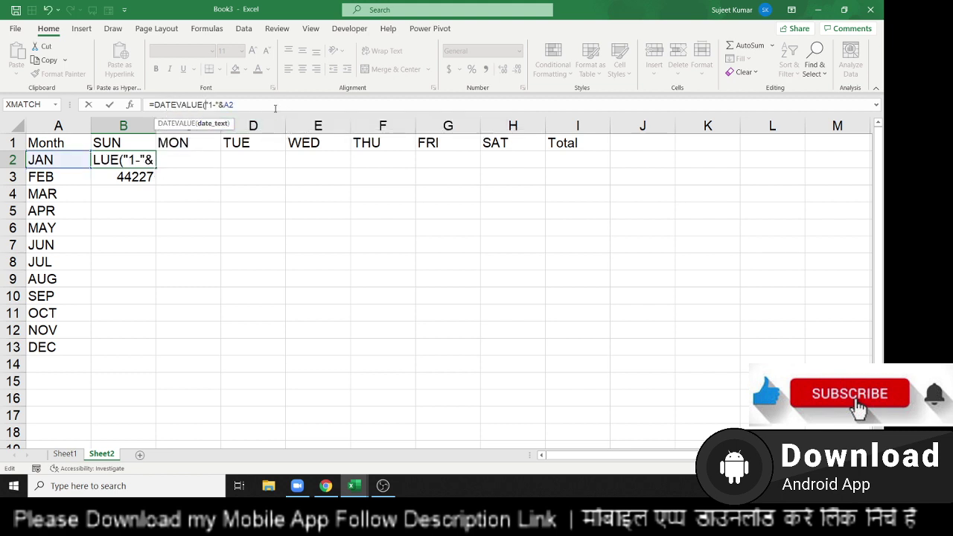
pyautogui.press('Return')
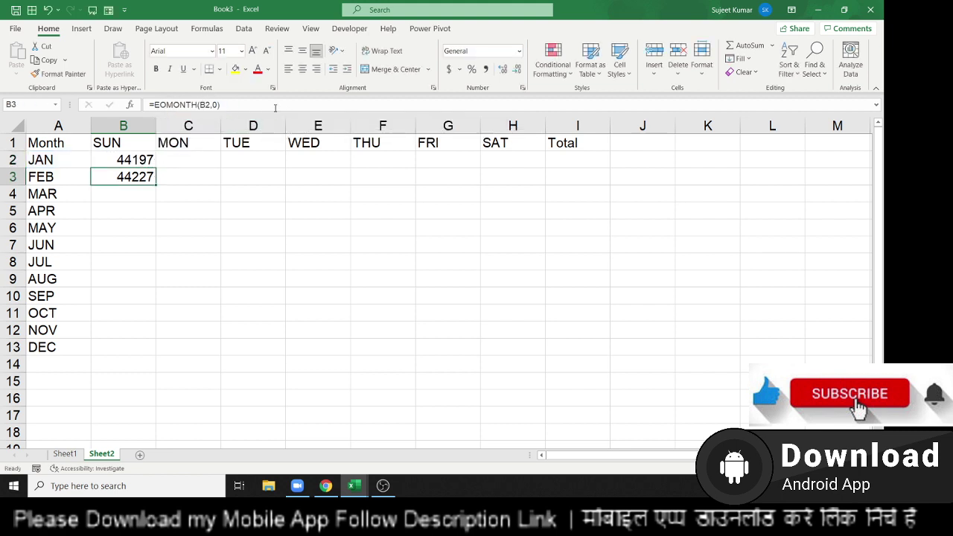
pyautogui.press('Up')
pyautogui.hotkey('ctrl', 'shift', '3')
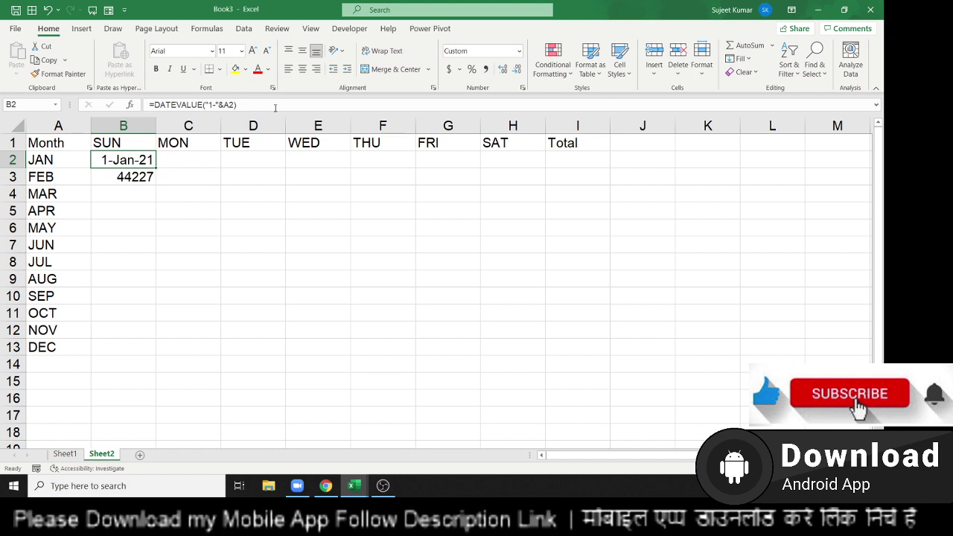
pyautogui.press('Down')
pyautogui.hotkey('ctrl', 'shift', '3')
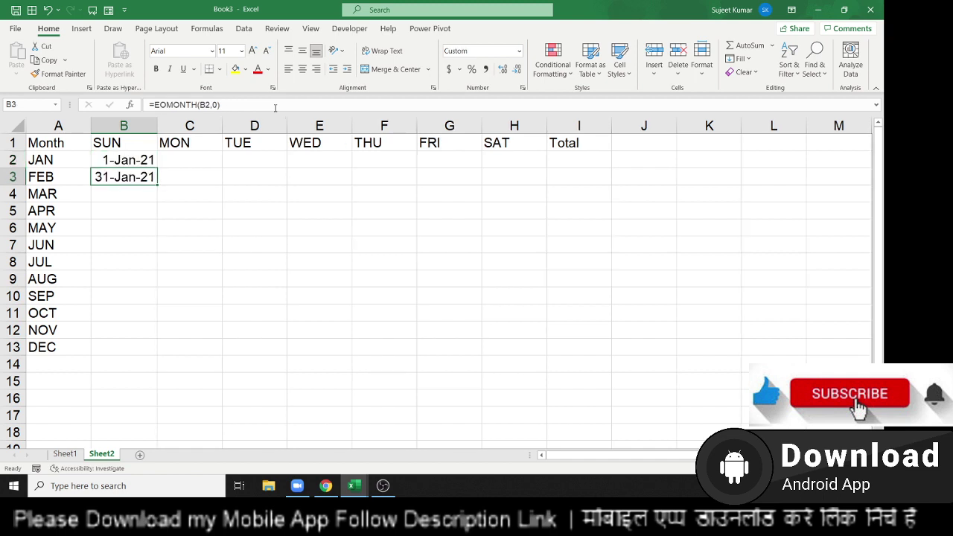
# Begin a SUM(IF formula in B4, then abandon it
pyautogui.press('Down')
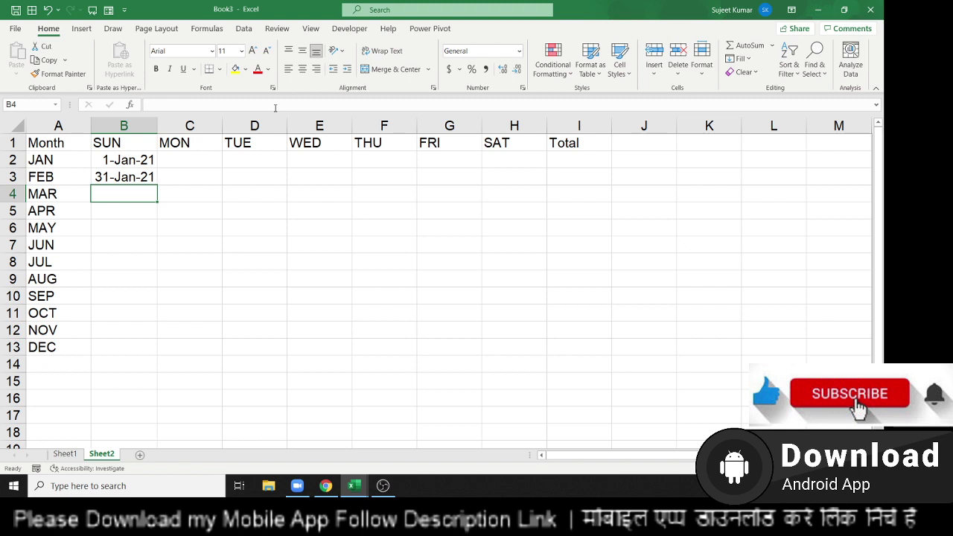
pyautogui.write('=')
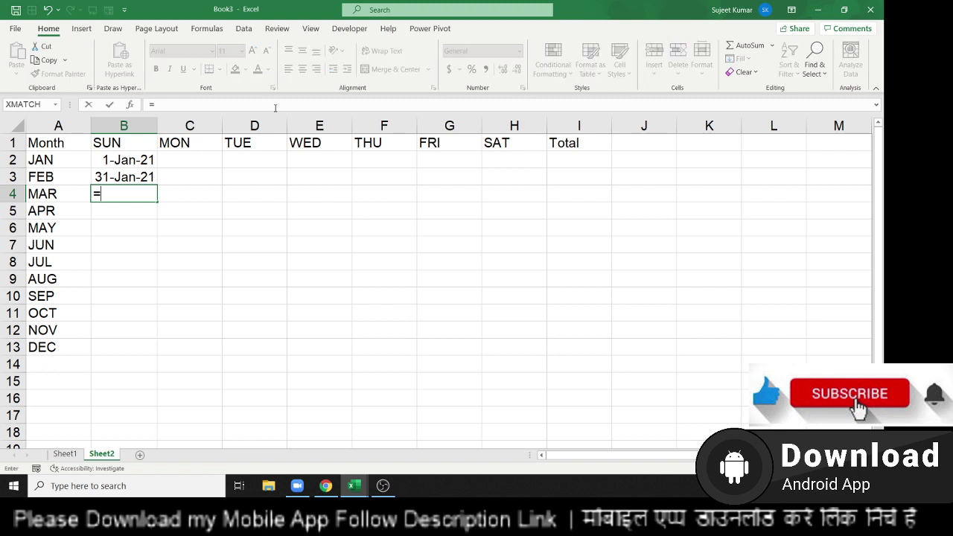
pyautogui.write('sum')
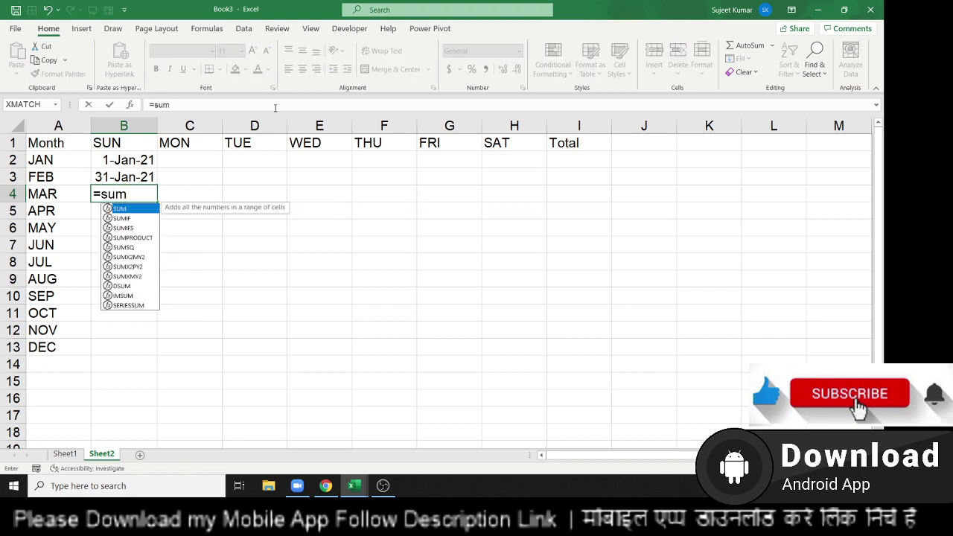
pyautogui.press('Tab')
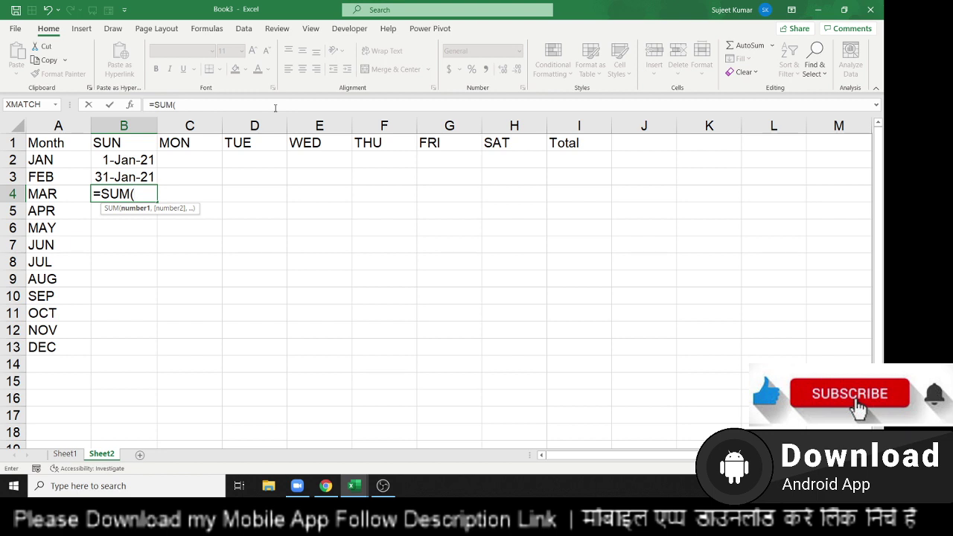
pyautogui.write('if')
pyautogui.press('Tab')
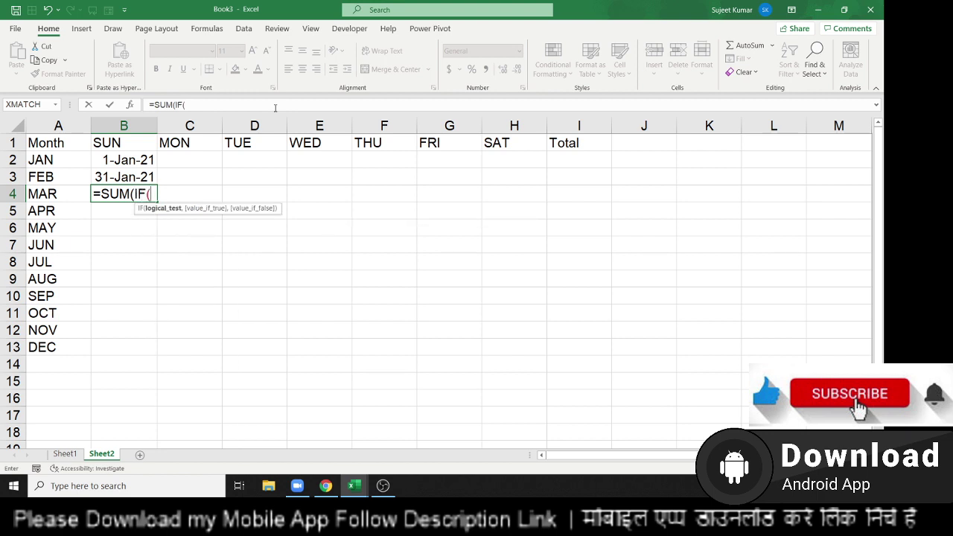
pyautogui.press('Escape')
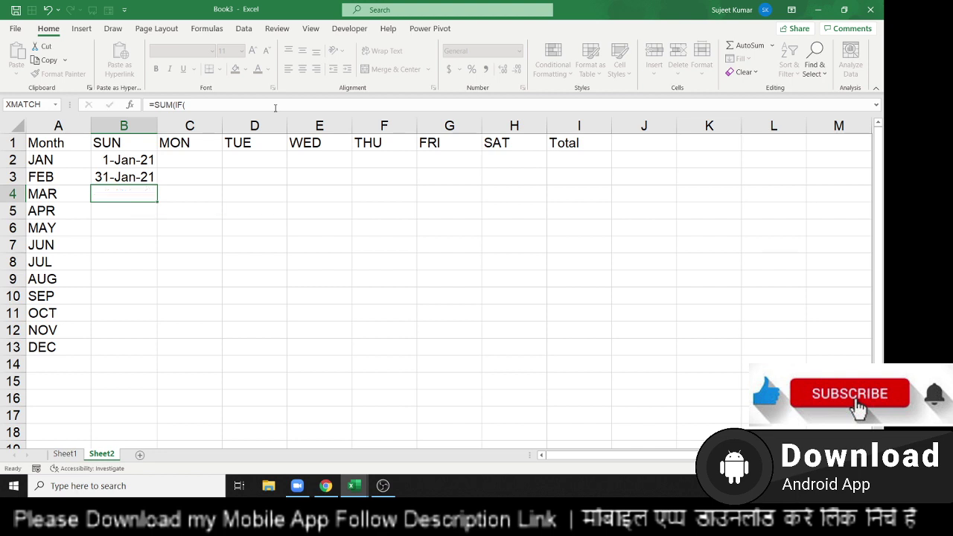
pyautogui.press('Up')
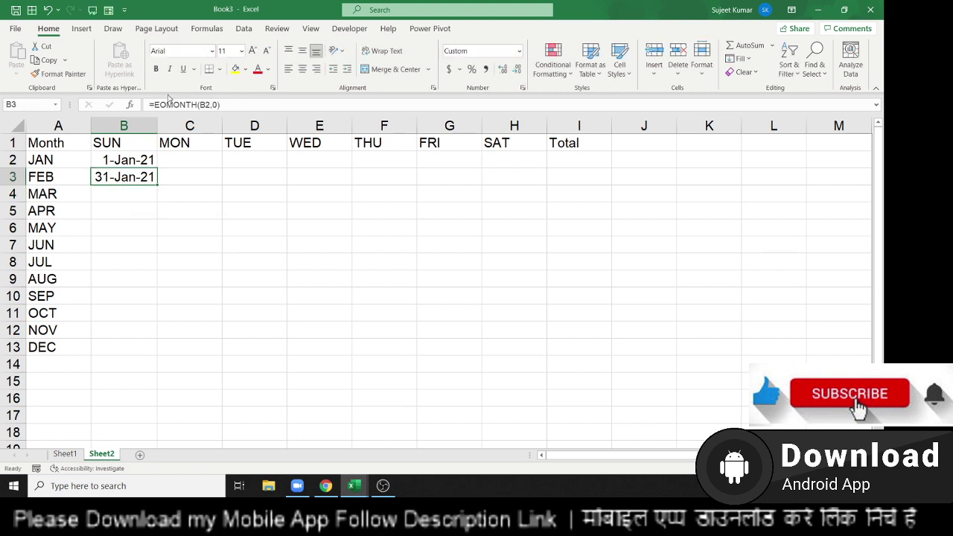
# Change B3 to =DAY(EOMONTH(B2,0)) in General format so it shows 31
pyautogui.click(159, 108)
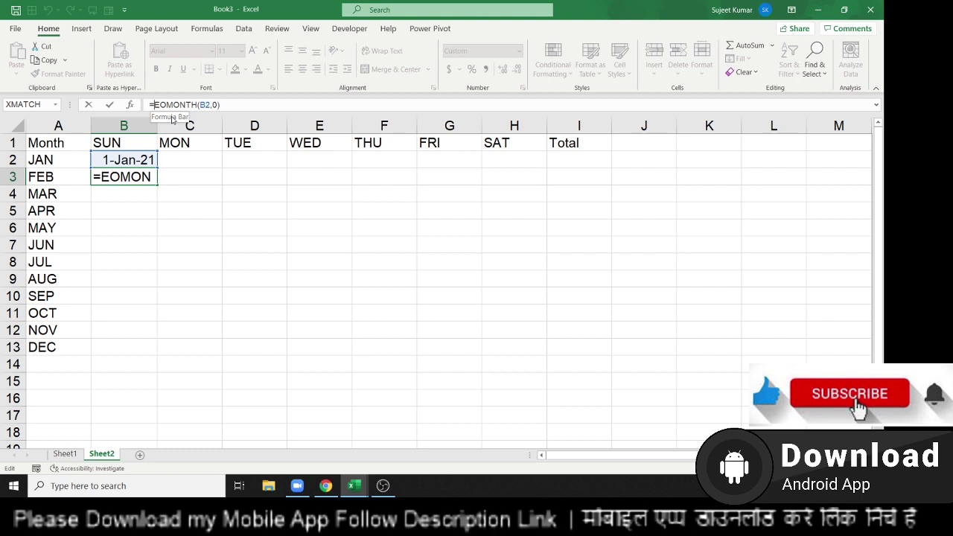
pyautogui.write('day')
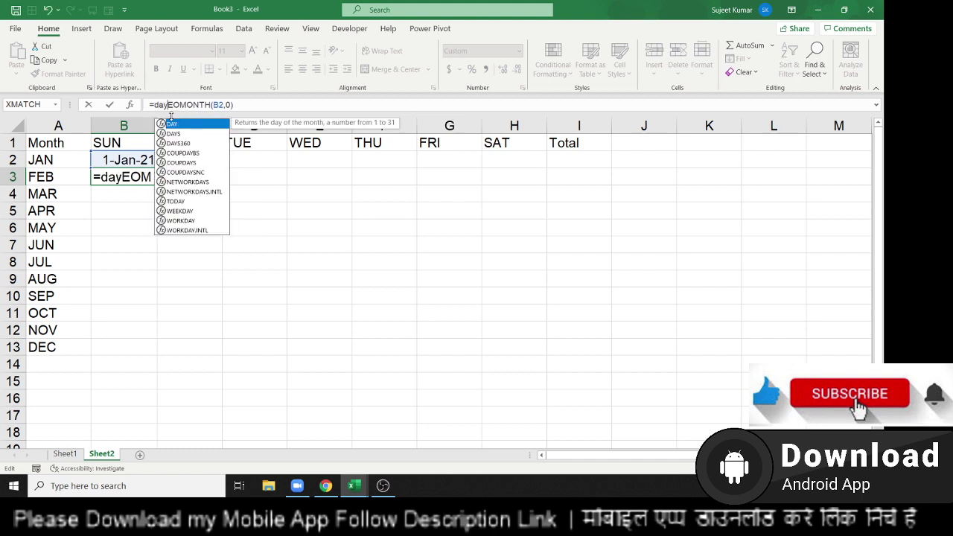
pyautogui.press('Tab')
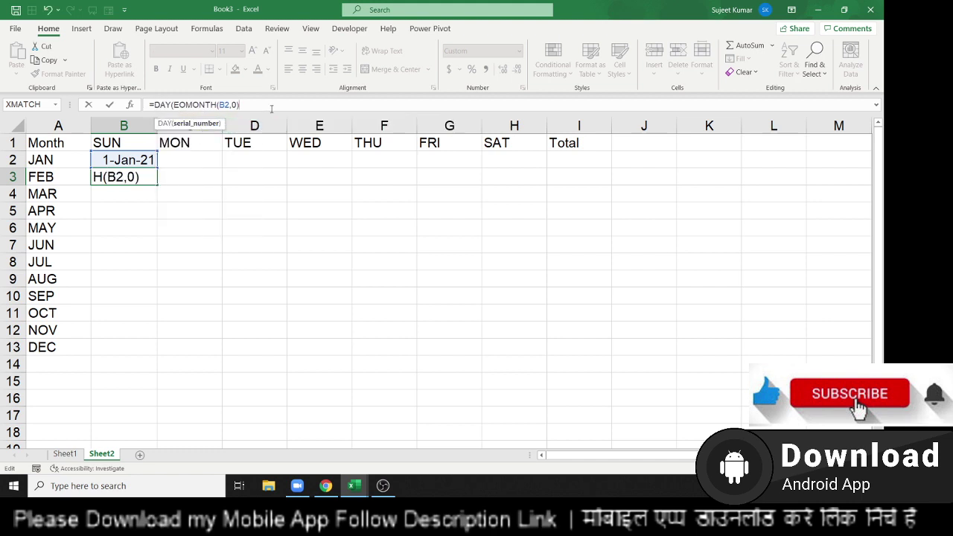
pyautogui.press('Return')
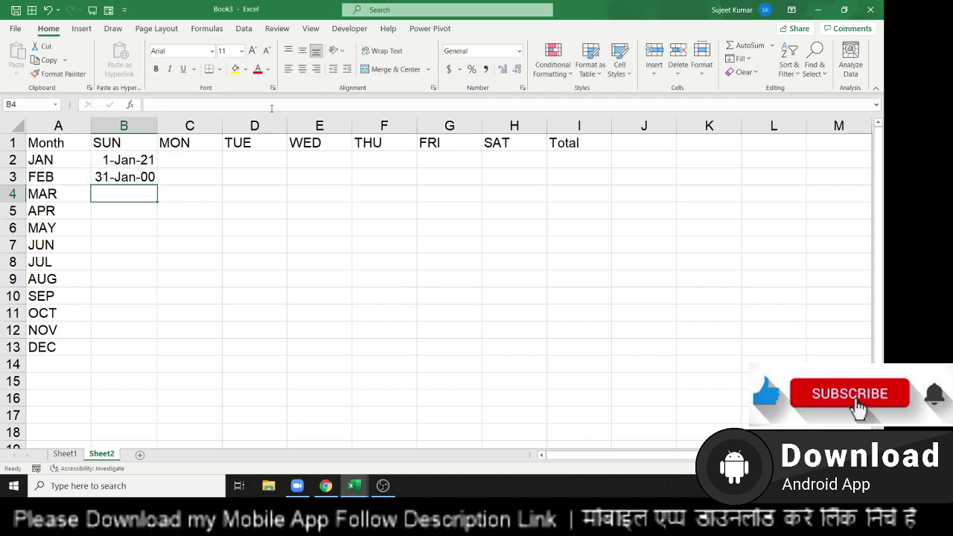
pyautogui.press('Up')
pyautogui.hotkey('ctrl', 'shift', '~')
pyautogui.press('Down')
pyautogui.write('=')
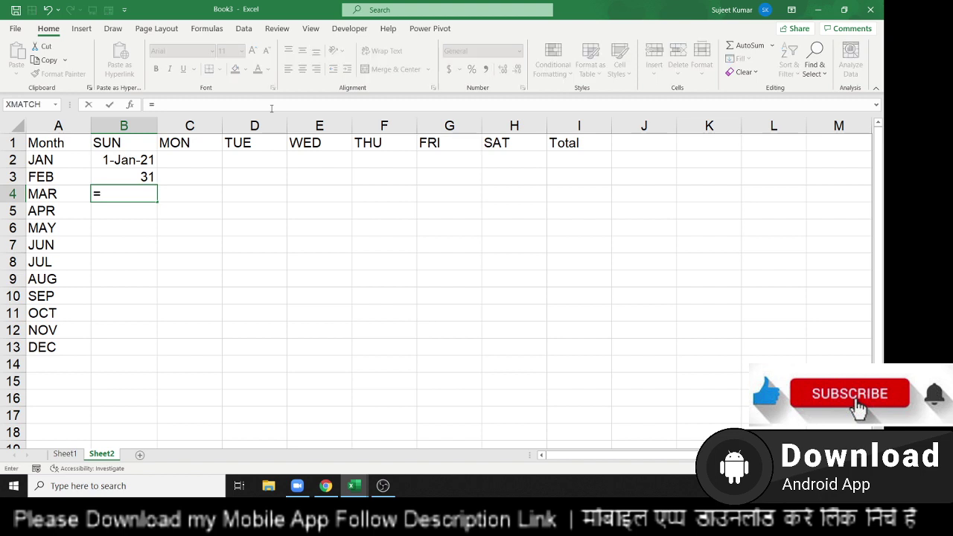
pyautogui.write('su')
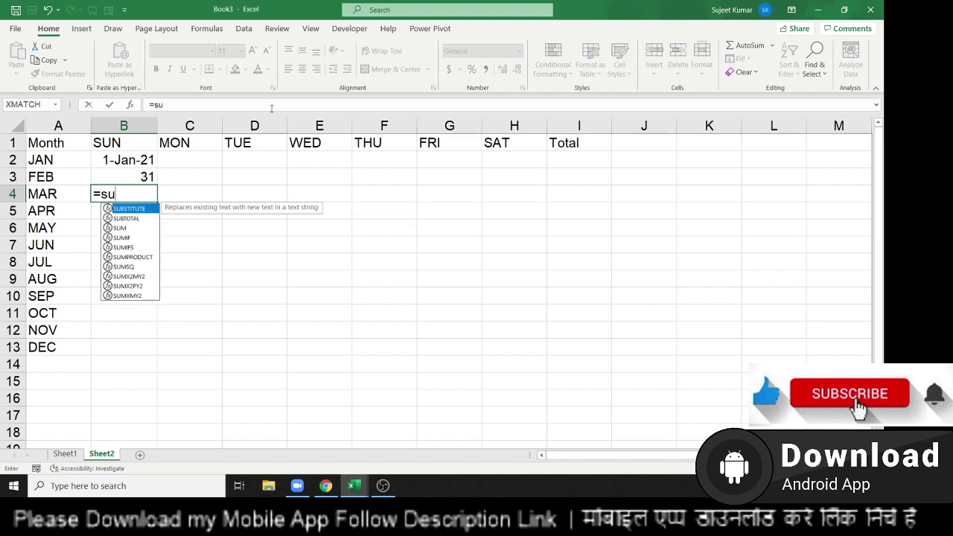
pyautogui.write('m')
# Enter =SUM(IF(TEXT(B2+ROW(1:31),"DDD")=B1,1,0)) in B4 to count January's 5 Sundays
pyautogui.press('Tab')
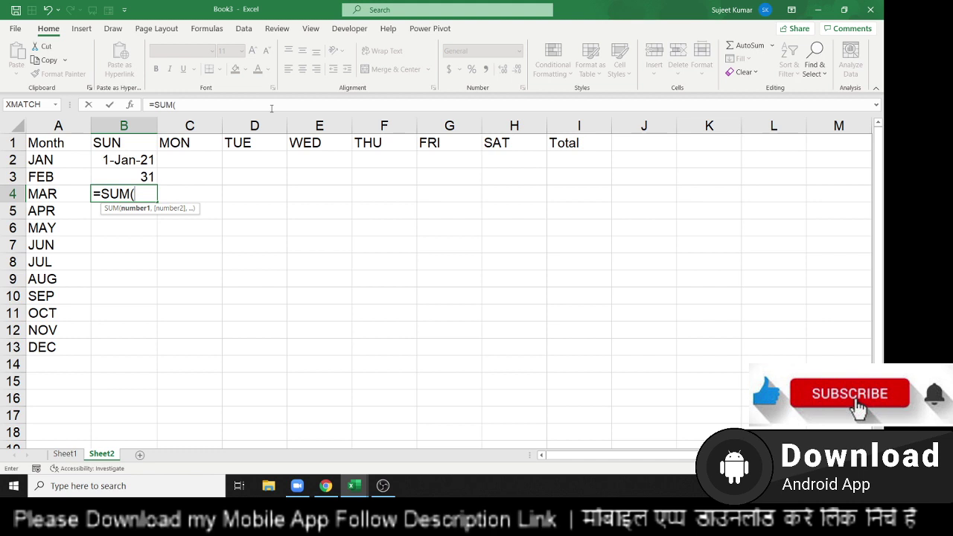
pyautogui.write('if')
pyautogui.press('Tab')
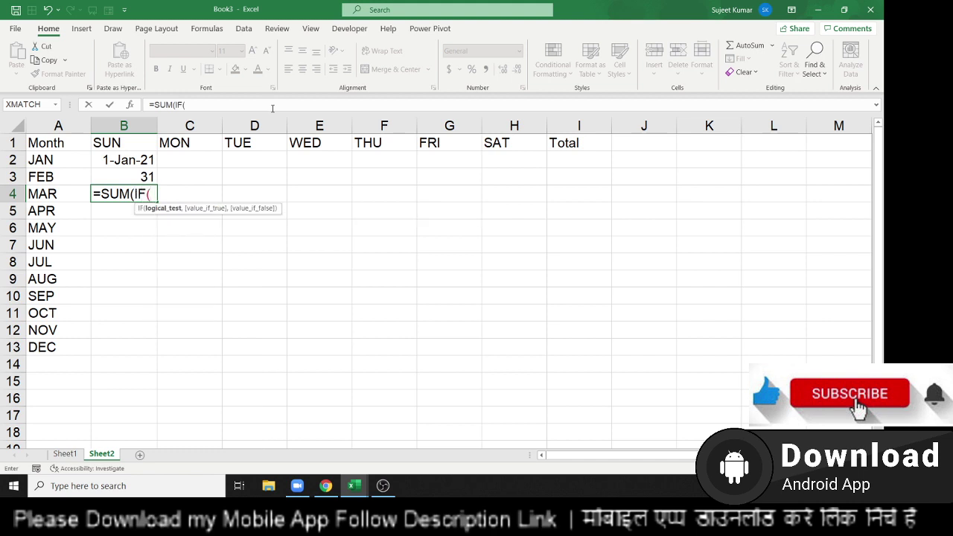
pyautogui.write('te')
pyautogui.press('Tab')
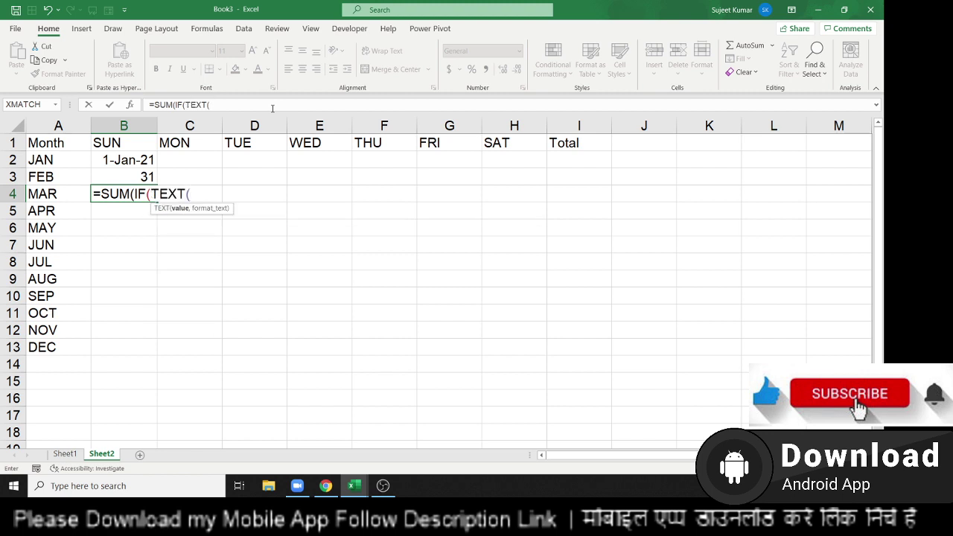
pyautogui.press('Up')
pyautogui.press('Up')
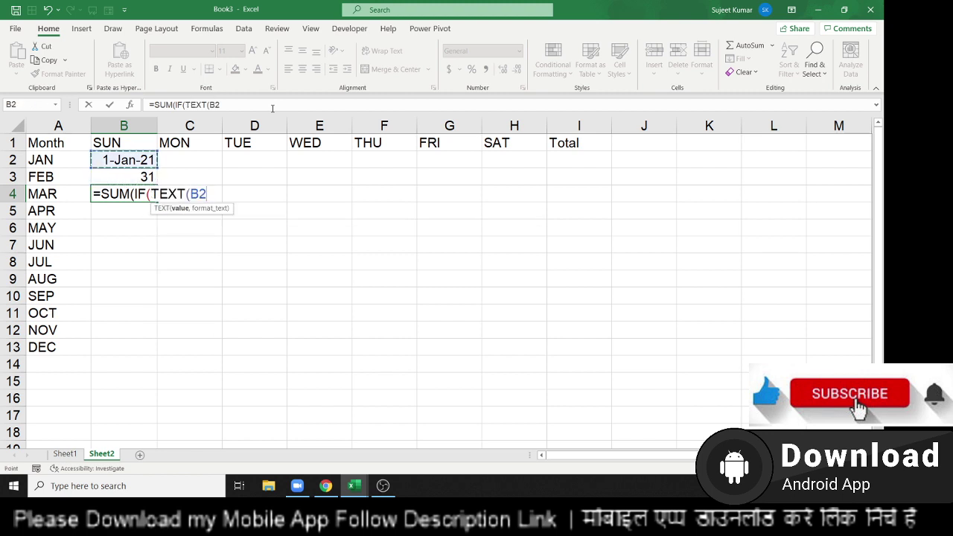
pyautogui.write('+')
pyautogui.write('row')
pyautogui.press('Tab')
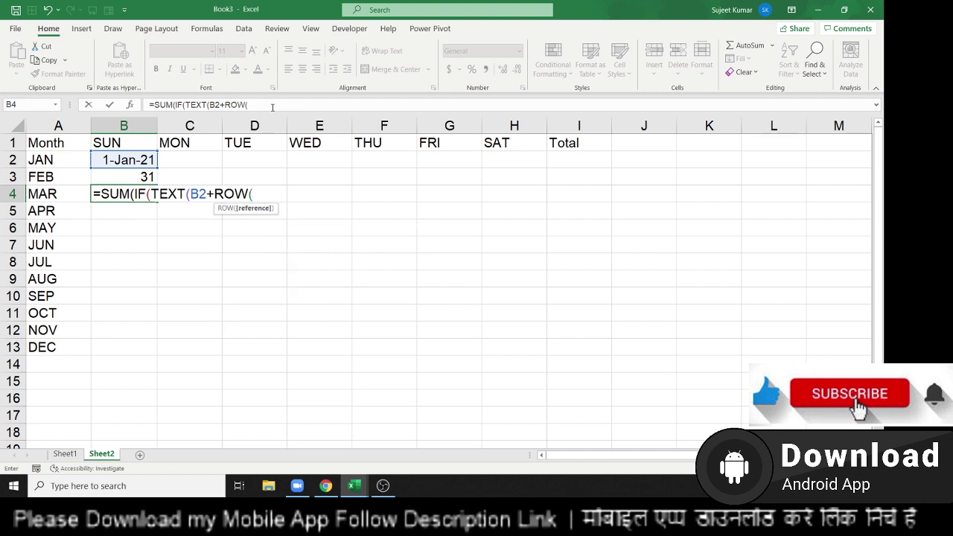
pyautogui.write('1:')
pyautogui.write('30')
pyautogui.press('BackSpace')
pyautogui.write('1')
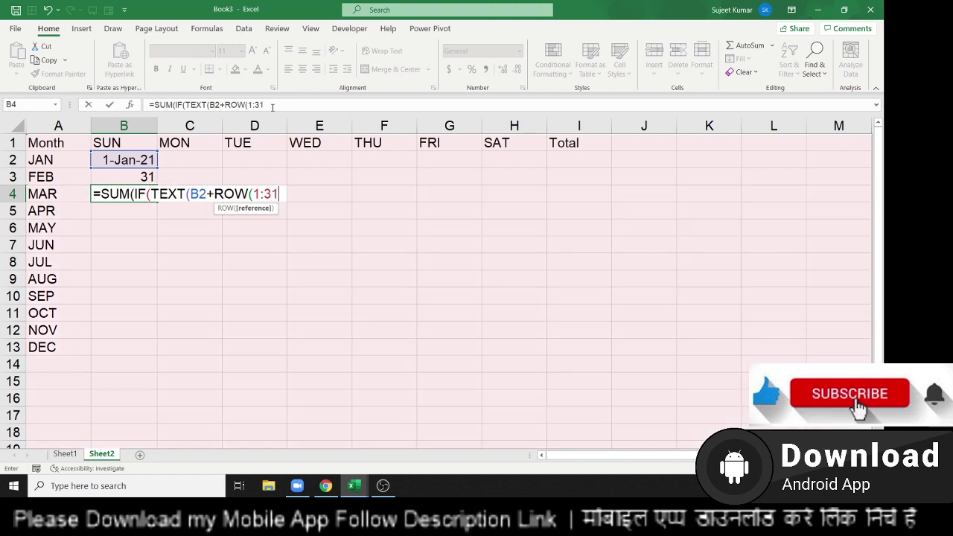
pyautogui.write(')')
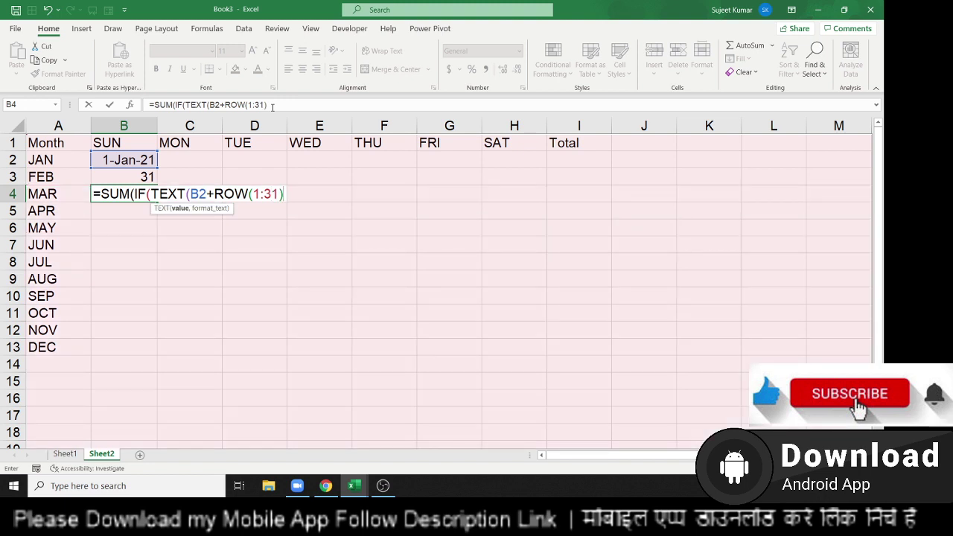
pyautogui.write(',"DD')
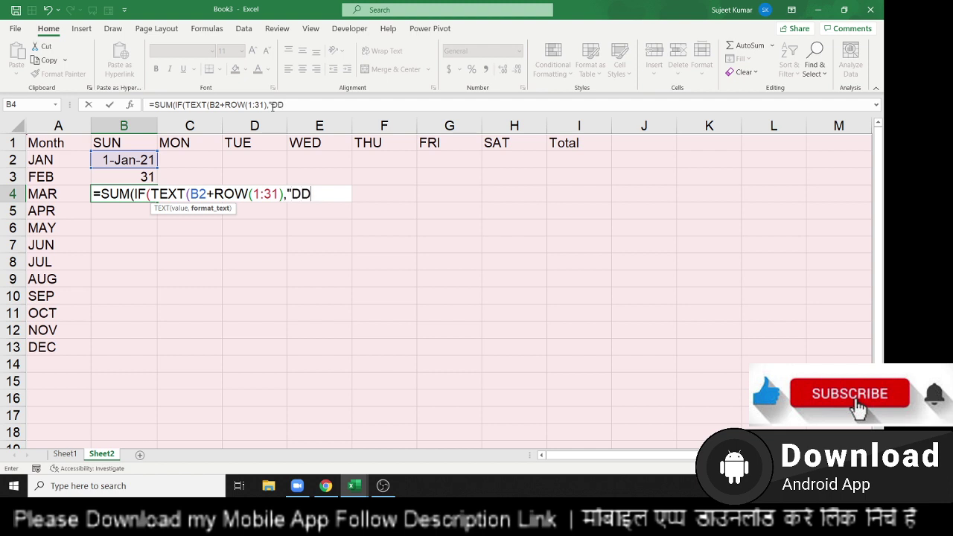
pyautogui.write('D")')
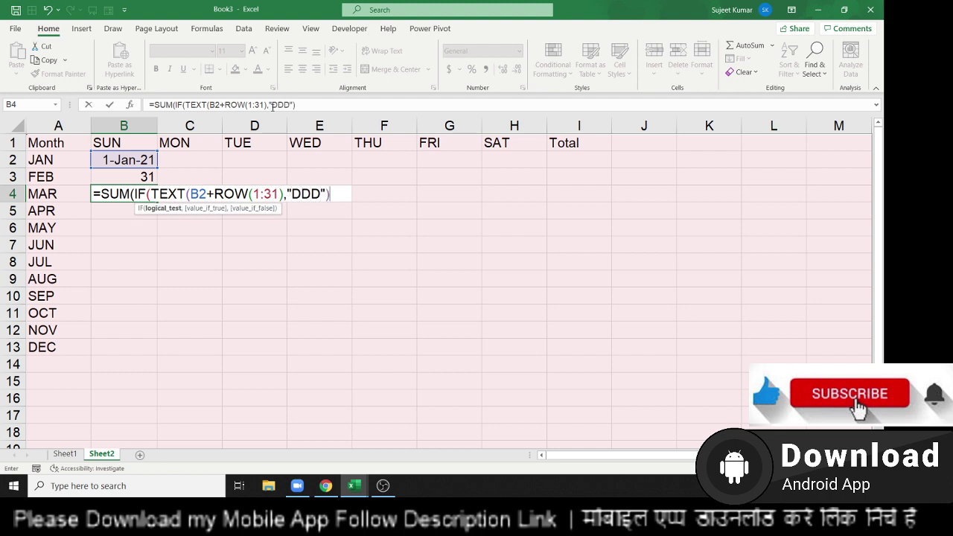
pyautogui.write('=')
pyautogui.click(106, 142)
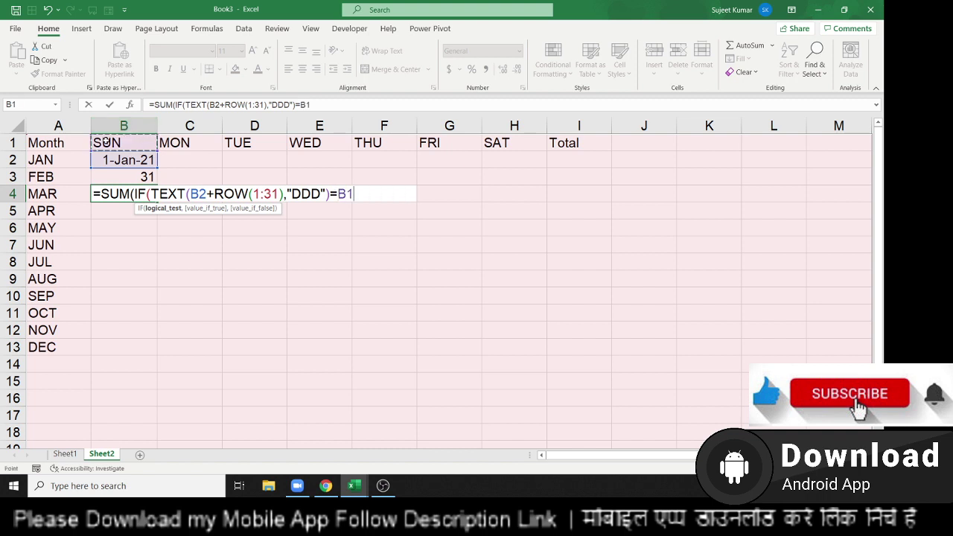
pyautogui.write(',1')
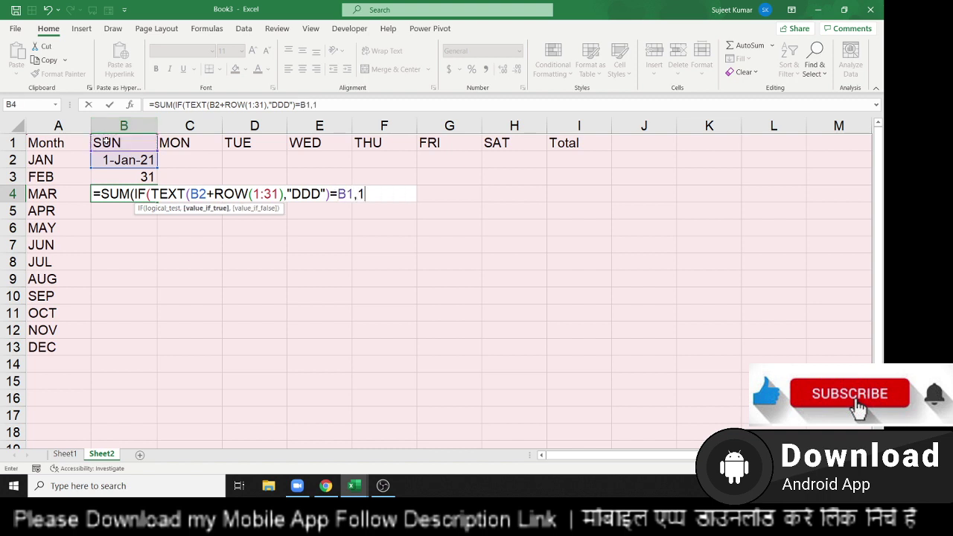
pyautogui.write(',0')
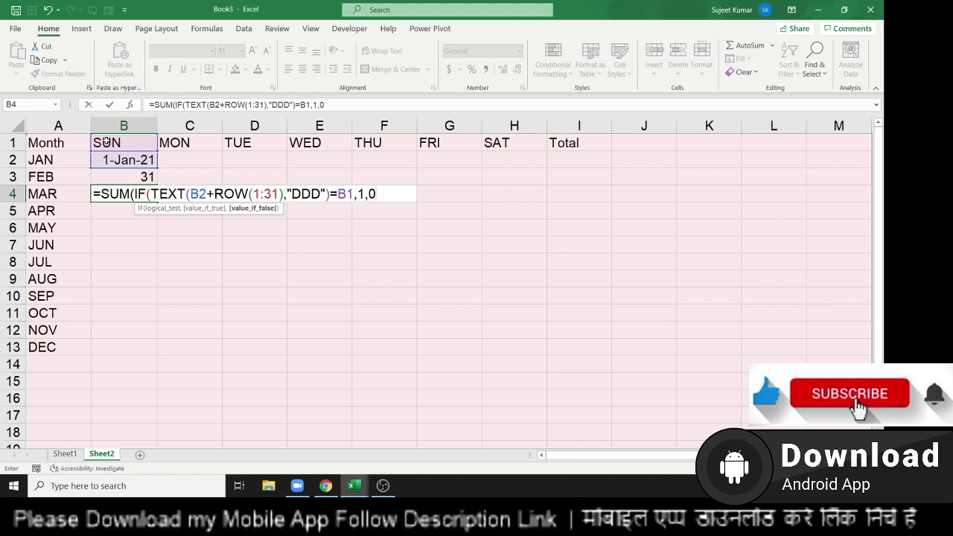
pyautogui.write('))')
pyautogui.press('Return')
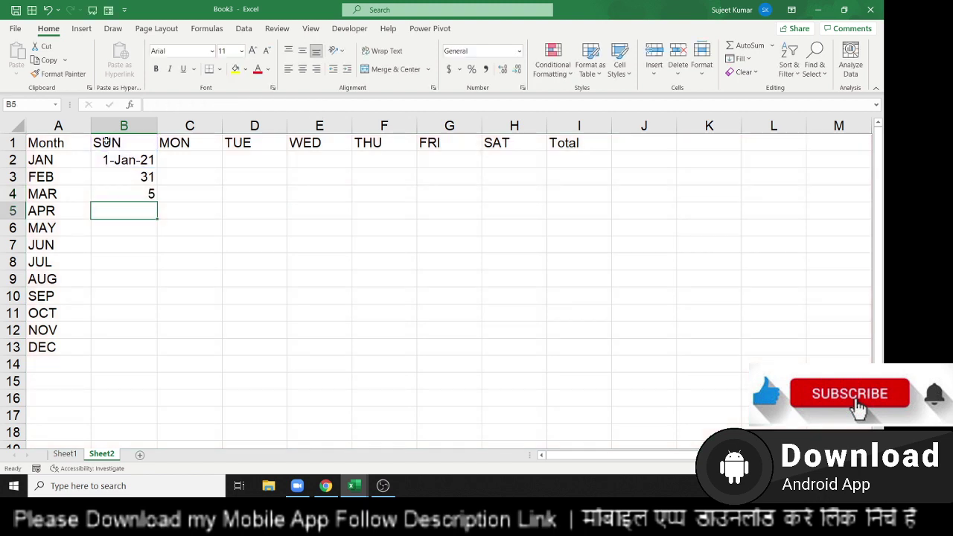
# In B4's formula, replace the hard-coded 31 with INDIRECT("1:"&B3) so the day range follows B3
pyautogui.doubleClick(145, 195)
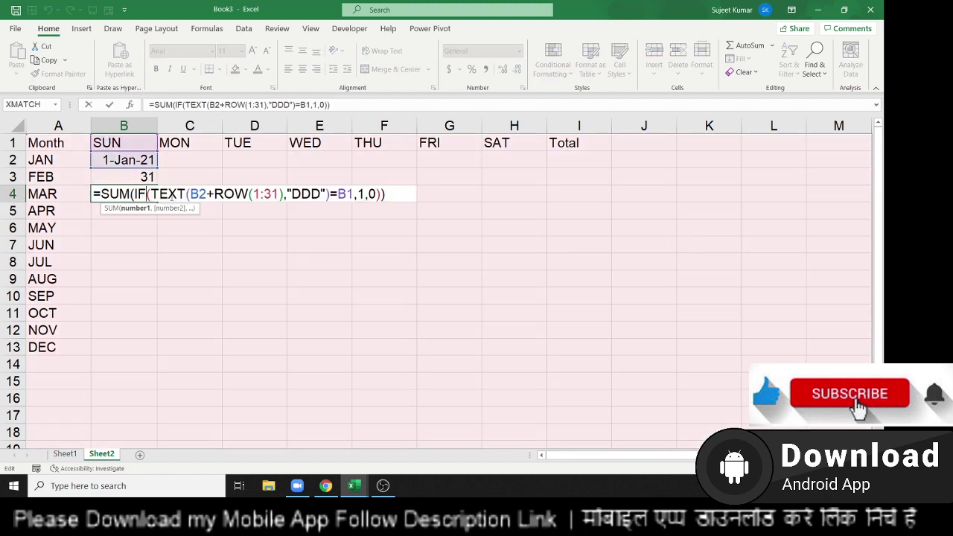
pyautogui.click(250, 193)
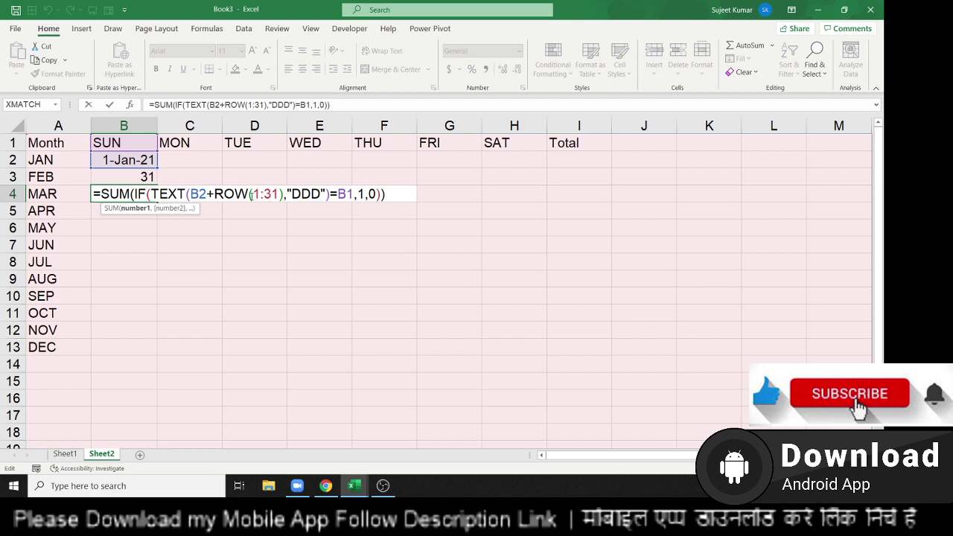
pyautogui.click(251, 194)
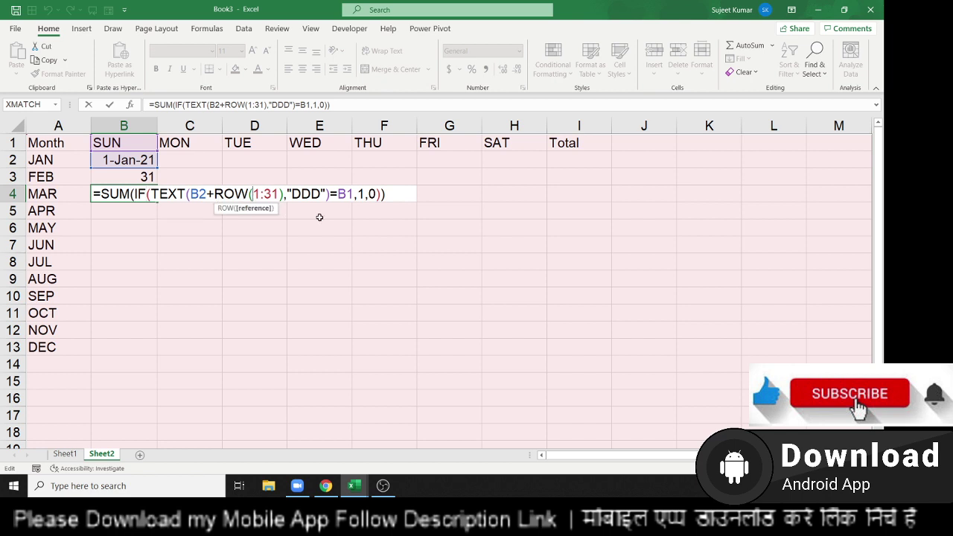
pyautogui.write('ind')
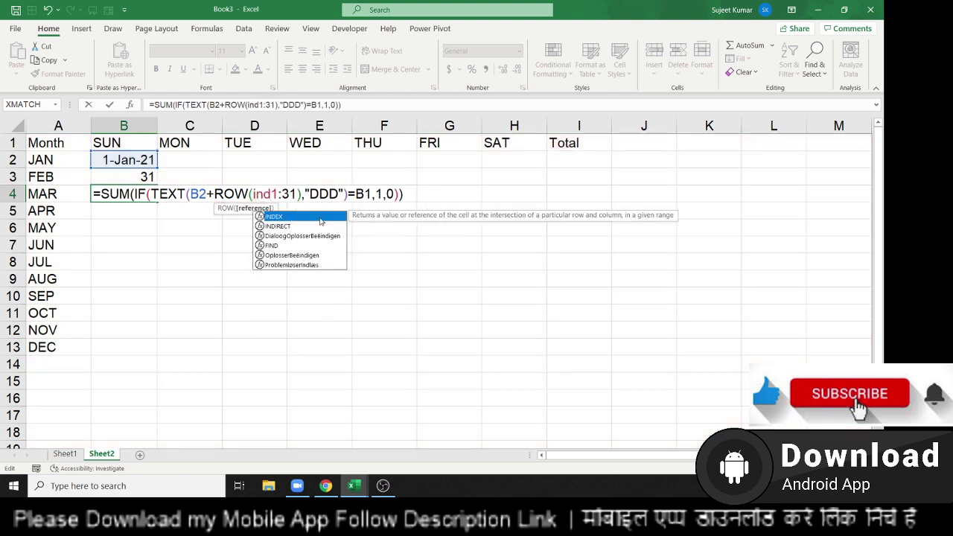
pyautogui.click(320, 221)
pyautogui.doubleClick(320, 225)
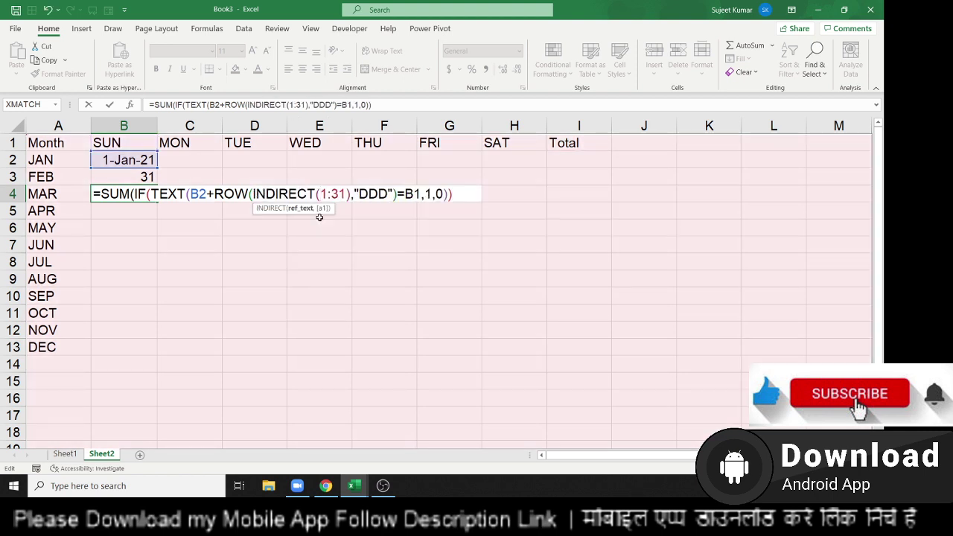
pyautogui.write('"1:')
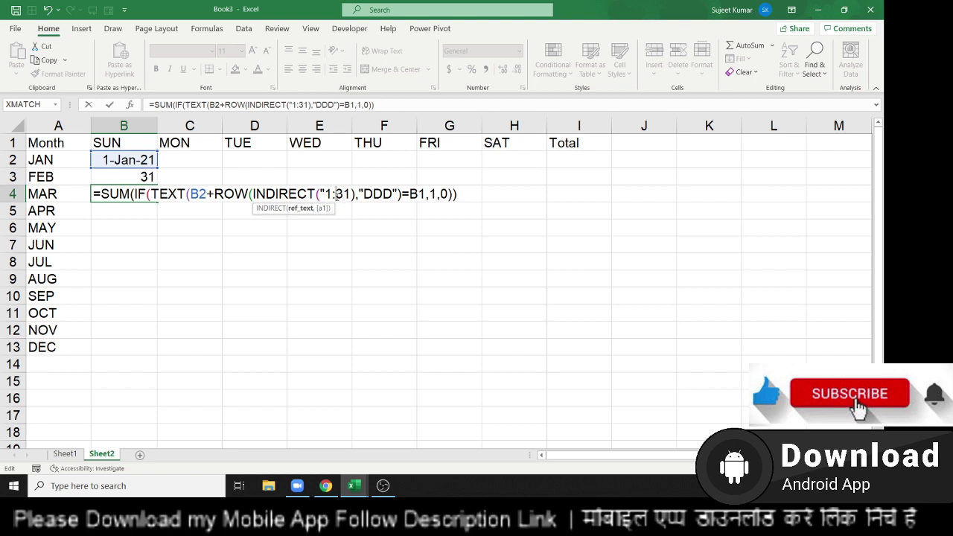
pyautogui.write('"&')
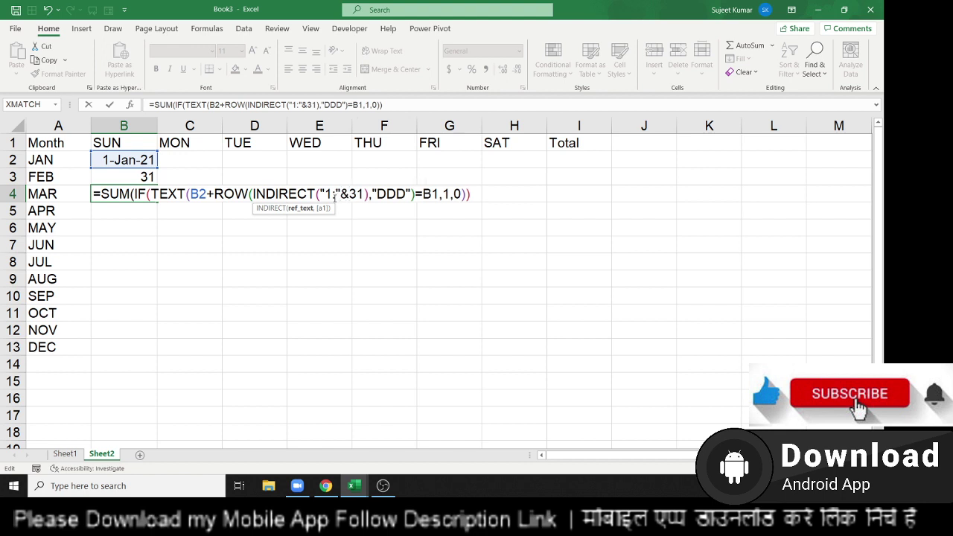
pyautogui.press('Delete')
pyautogui.press('Delete')
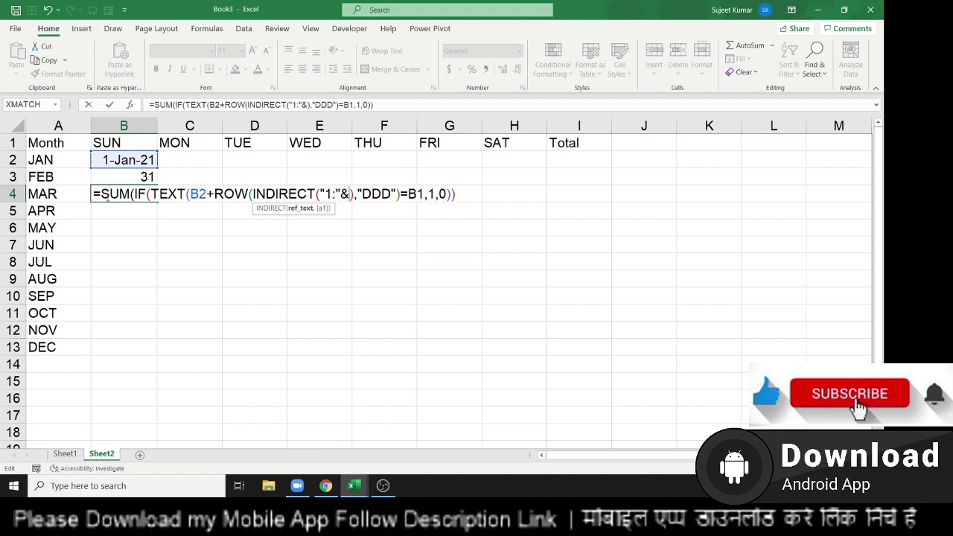
pyautogui.click(122, 174)
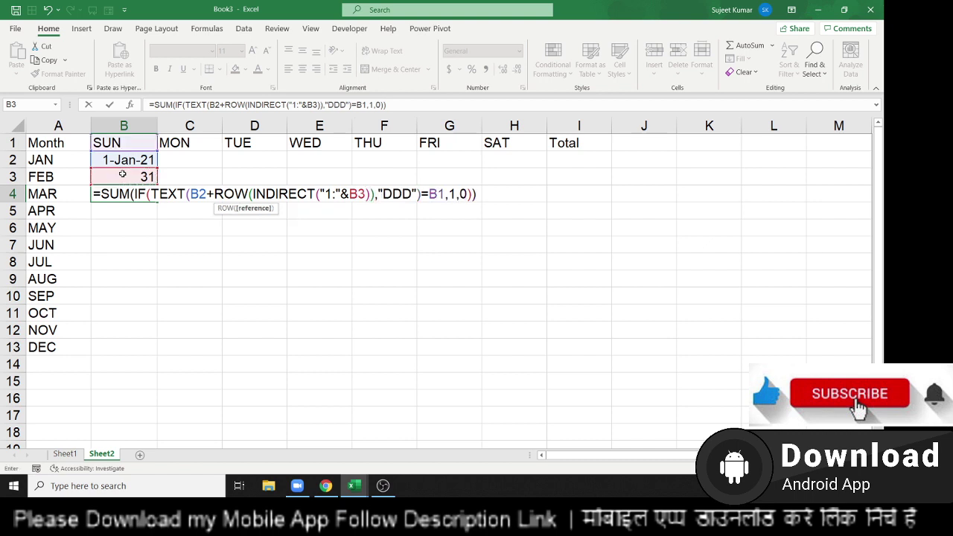
pyautogui.press('Tab')
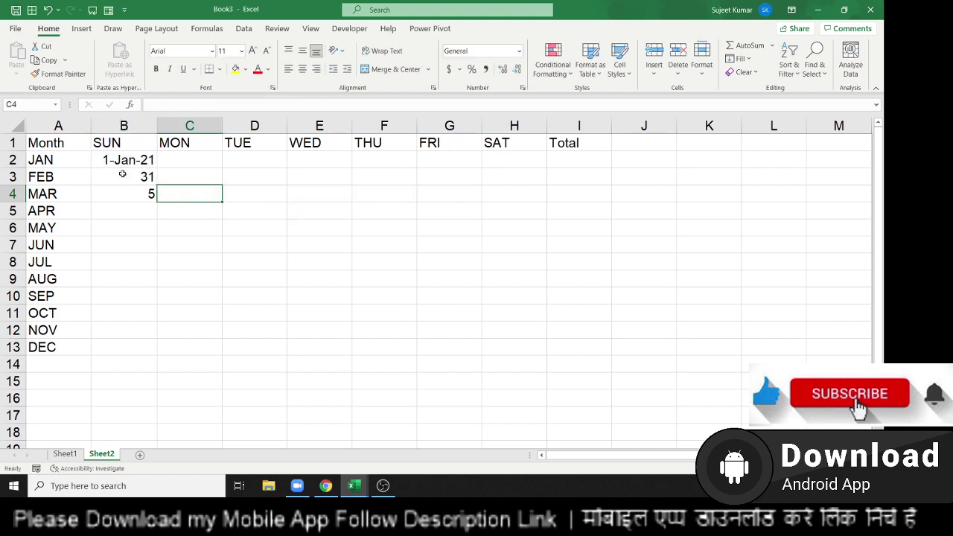
# Subtract 1 from B4's day offset and enter it as an array formula
pyautogui.press('Left')
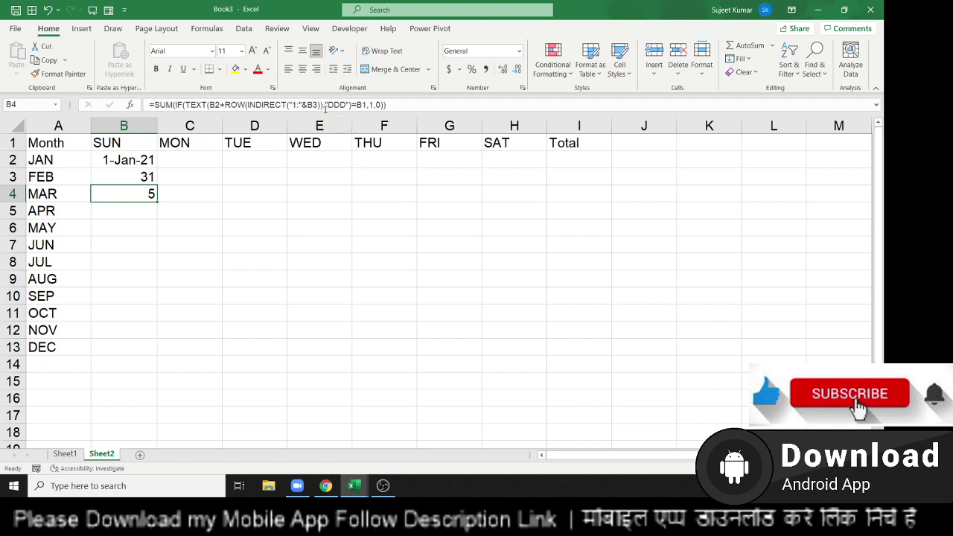
pyautogui.click(326, 105)
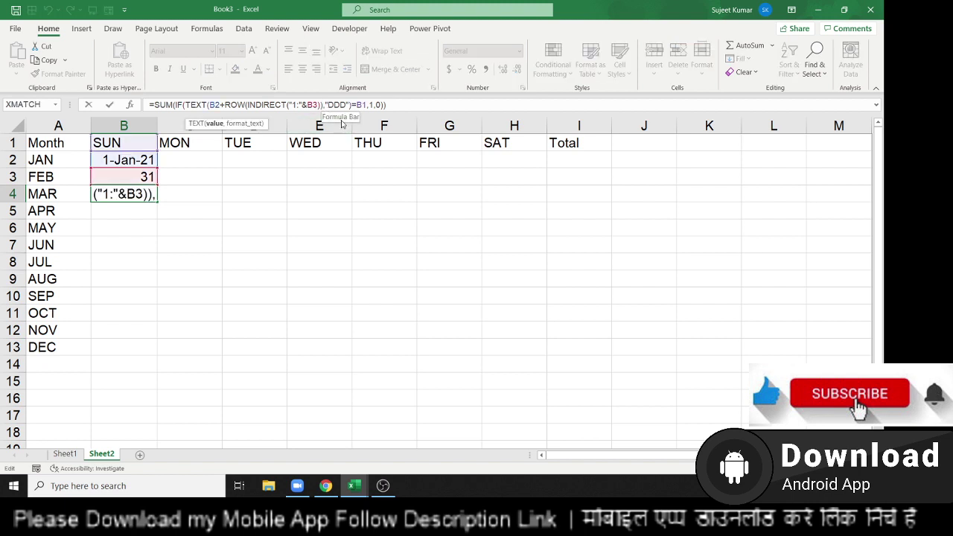
pyautogui.write('-1')
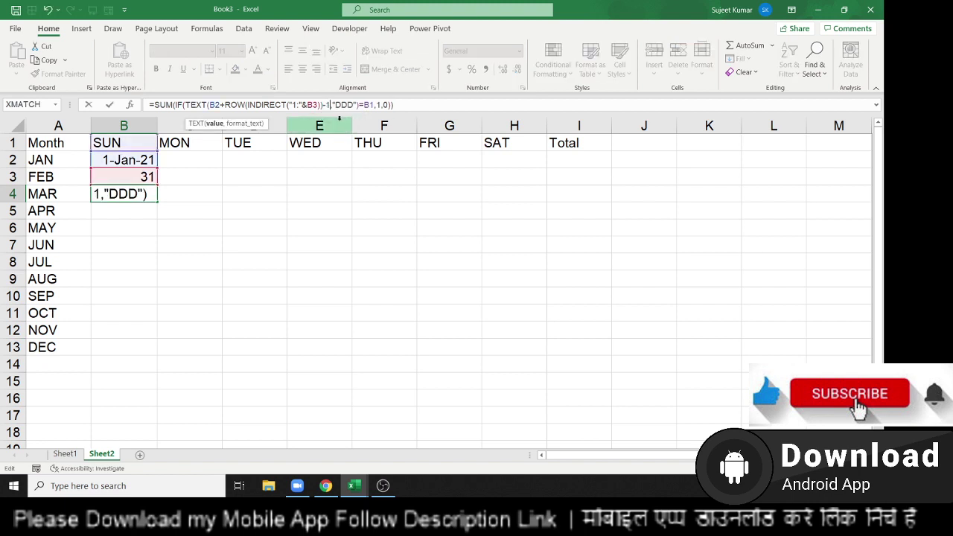
pyautogui.hotkey('ctrl', 'shift', 'Return')
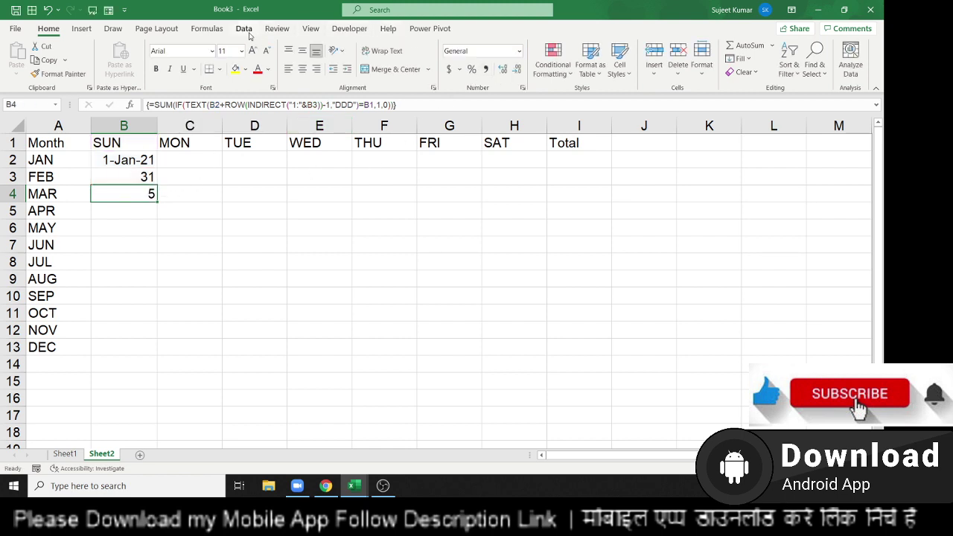
pyautogui.click(195, 31)
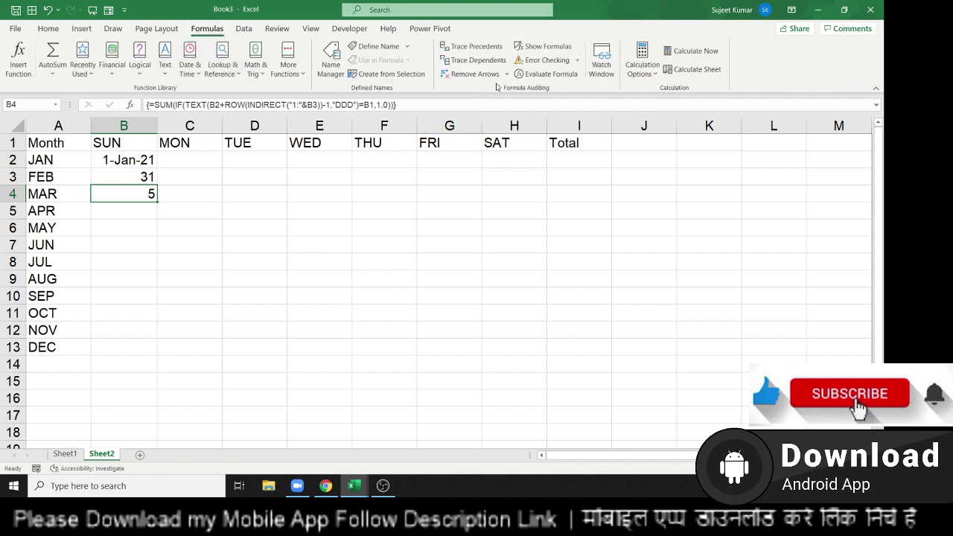
pyautogui.click(524, 74)
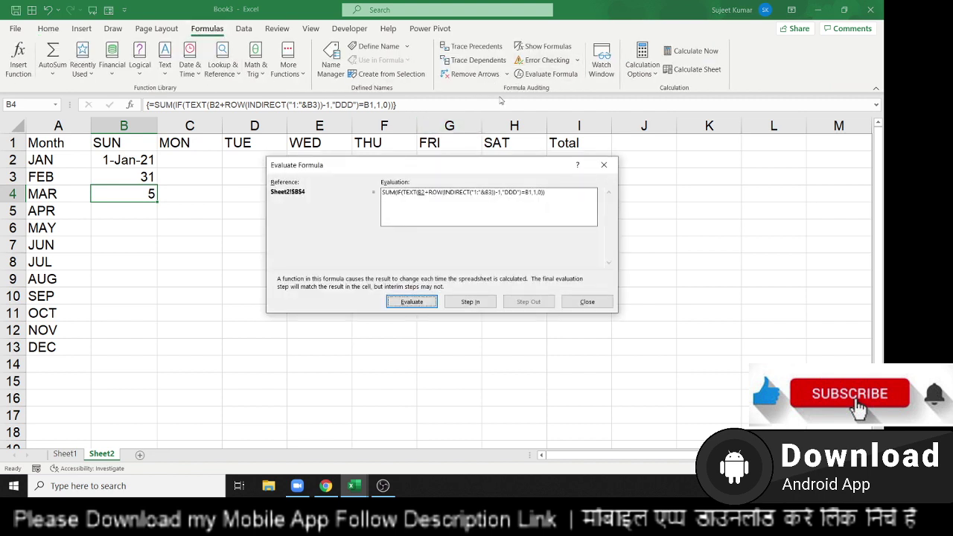
pyautogui.click(412, 302)
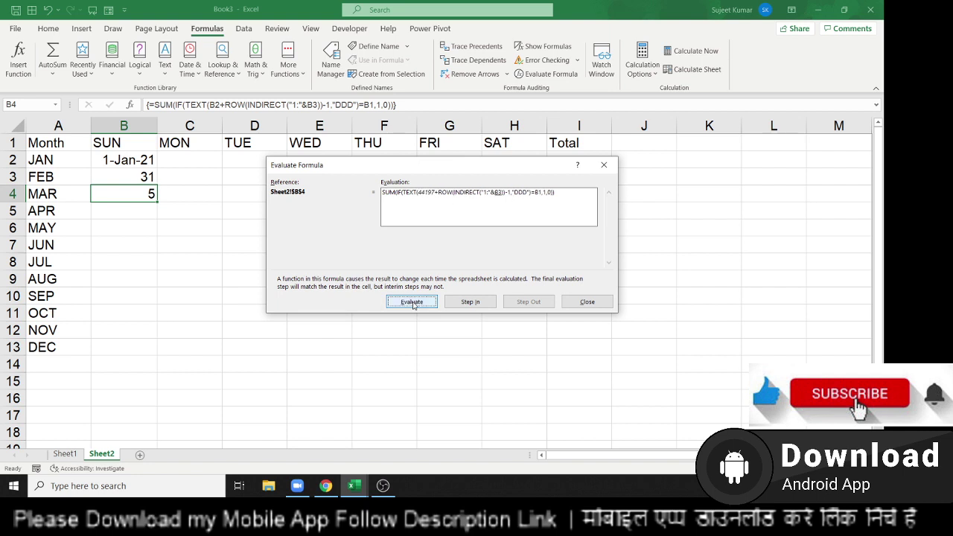
pyautogui.click(412, 302)
pyautogui.click(412, 302)
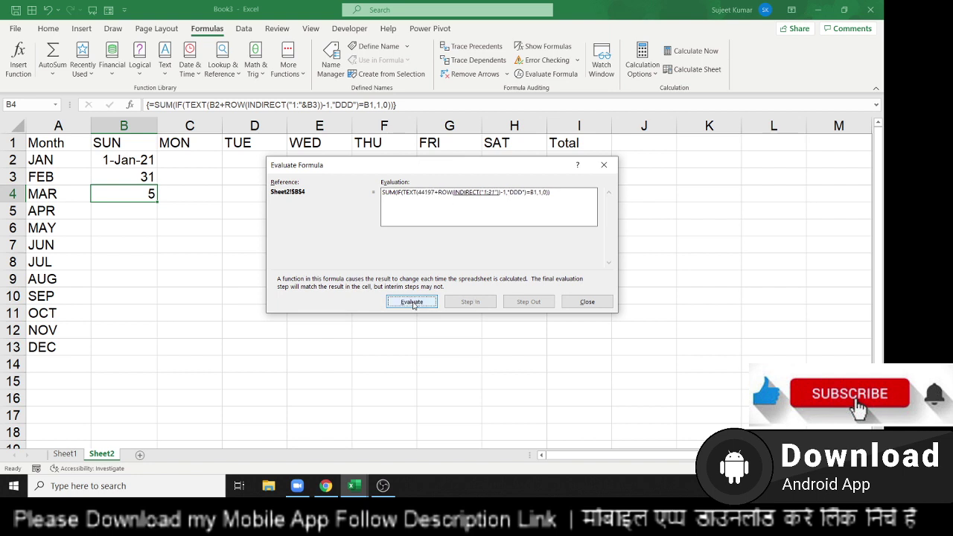
pyautogui.click(412, 302)
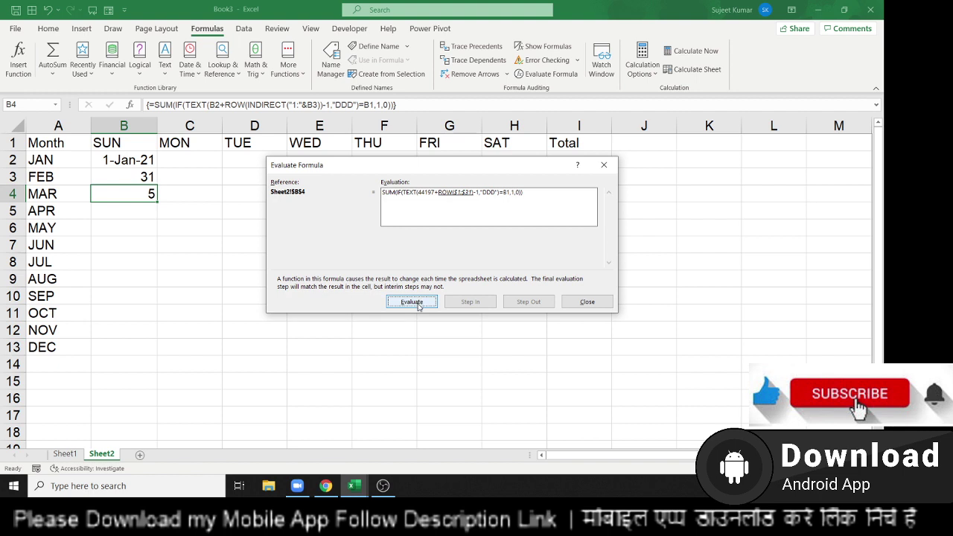
pyautogui.click(419, 307)
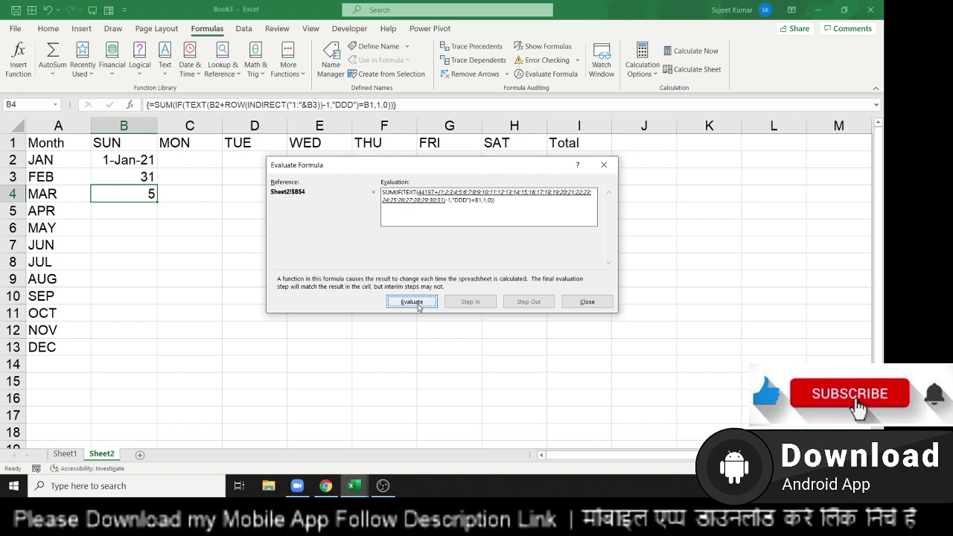
pyautogui.click(418, 307)
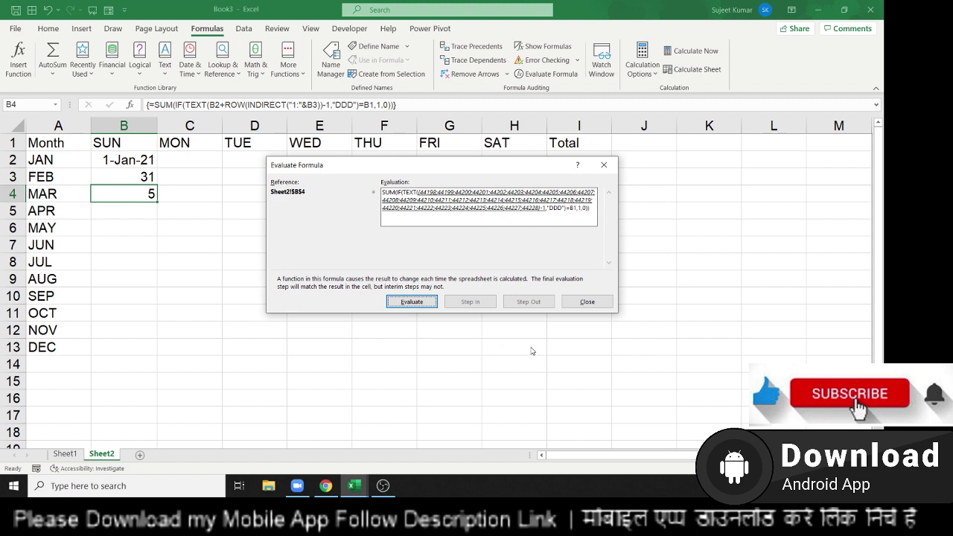
pyautogui.click(412, 304)
pyautogui.click(412, 304)
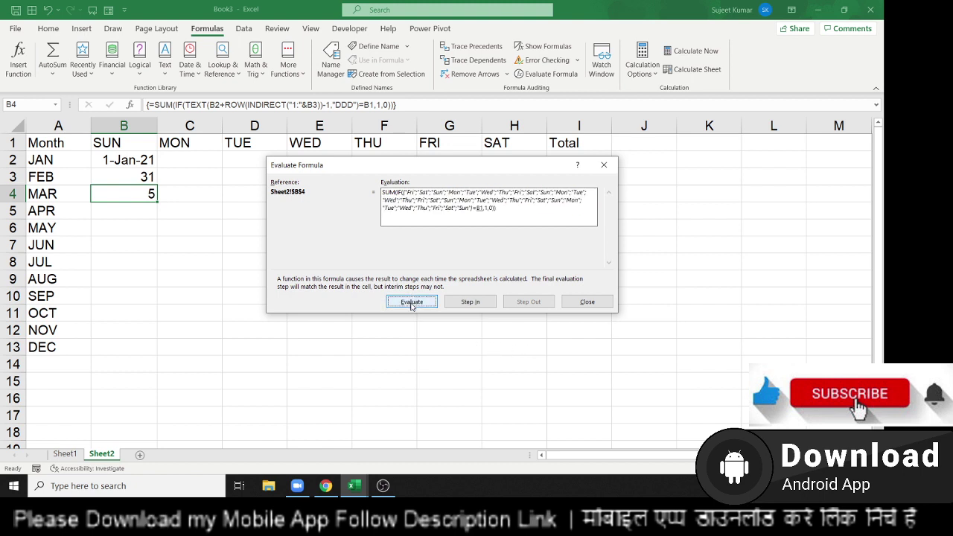
pyautogui.click(412, 304)
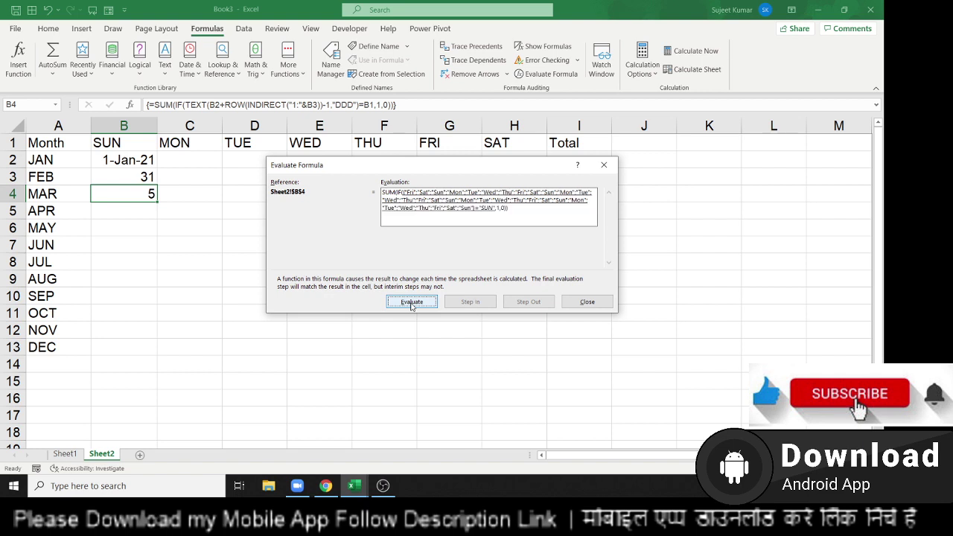
pyautogui.click(411, 303)
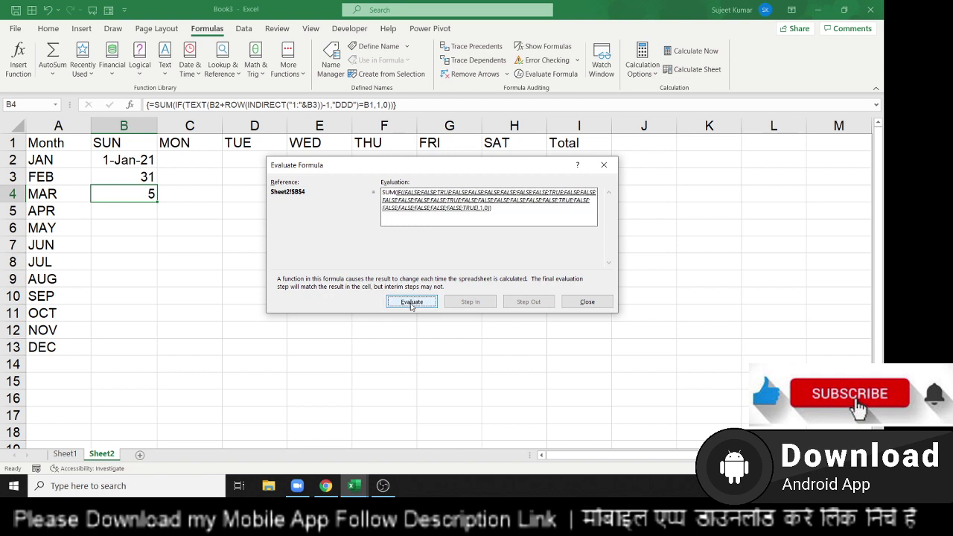
pyautogui.click(411, 304)
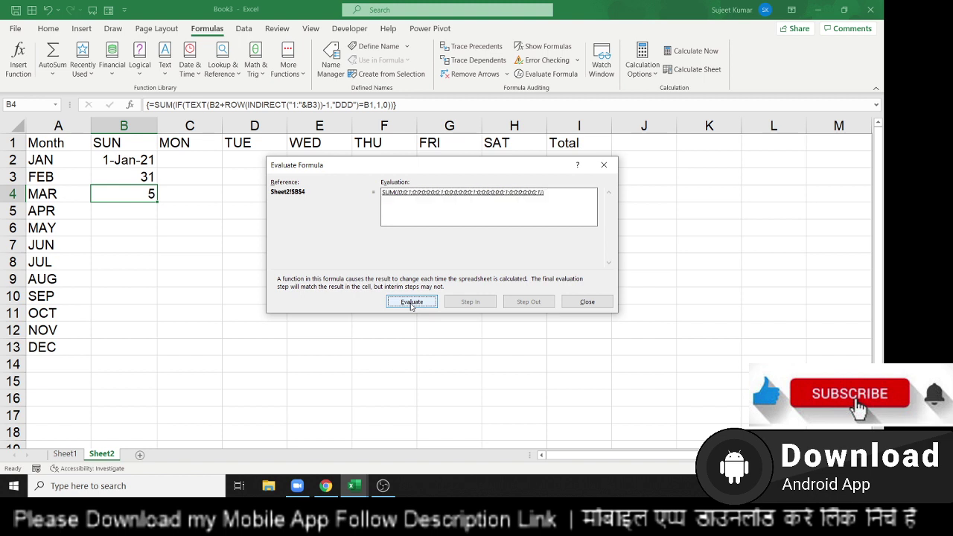
pyautogui.click(412, 304)
# Change B2 to =DATEVALUE("1-"&$A2) and complete B3's EOMONTH with a 0 offset
pyautogui.press('Escape')
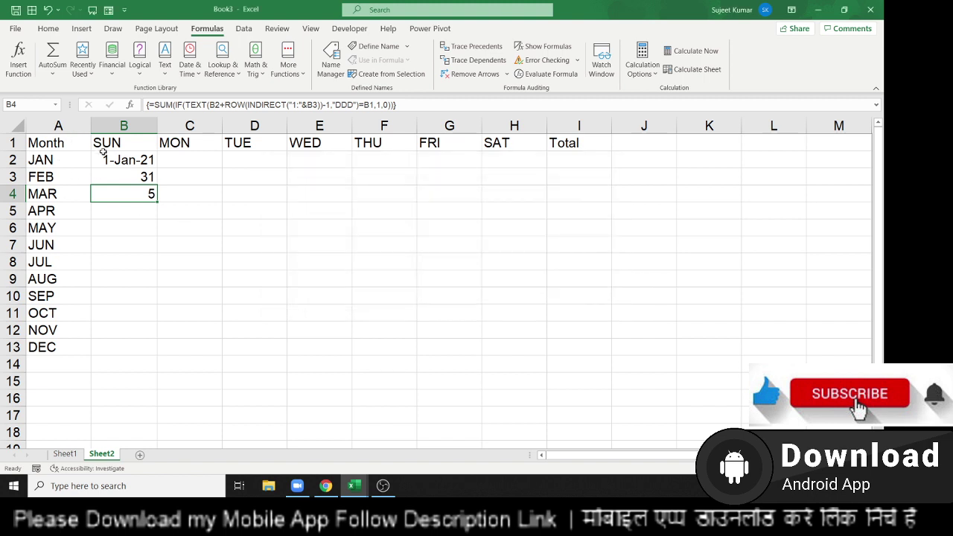
pyautogui.click(104, 154)
pyautogui.click(152, 104)
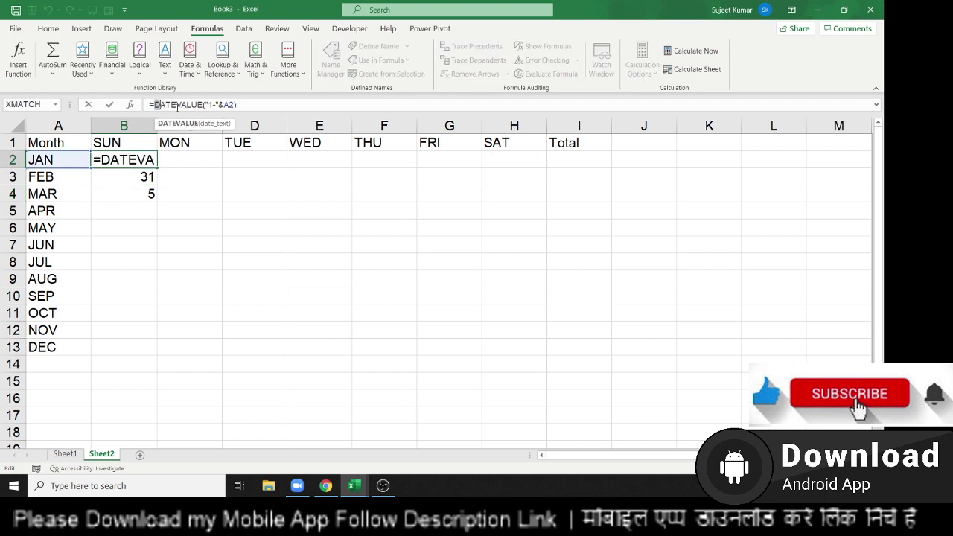
pyautogui.click(230, 105)
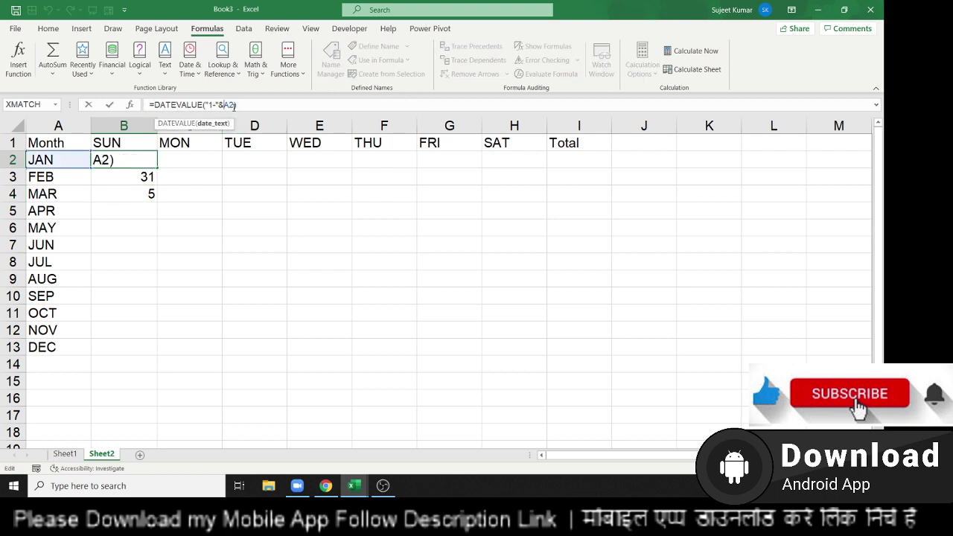
pyautogui.write('$')
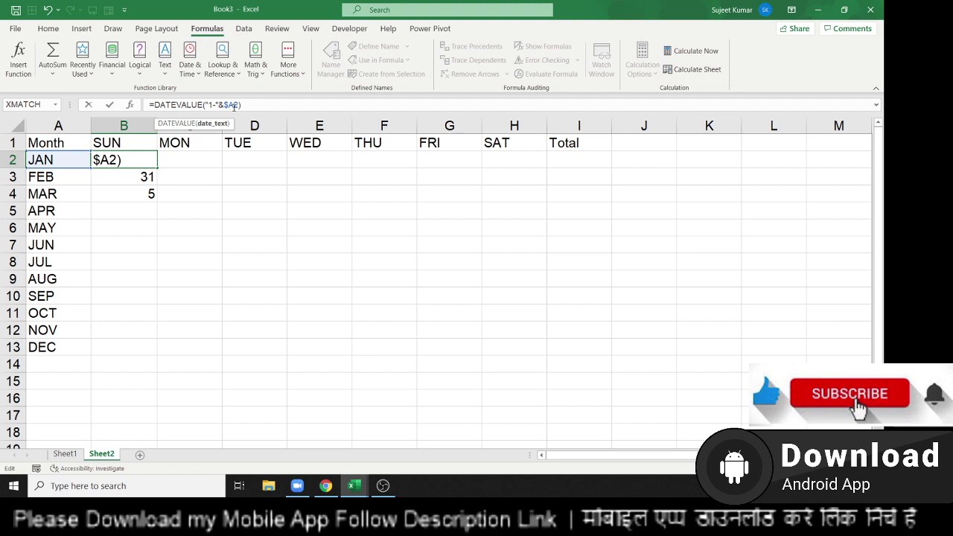
pyautogui.press('Return')
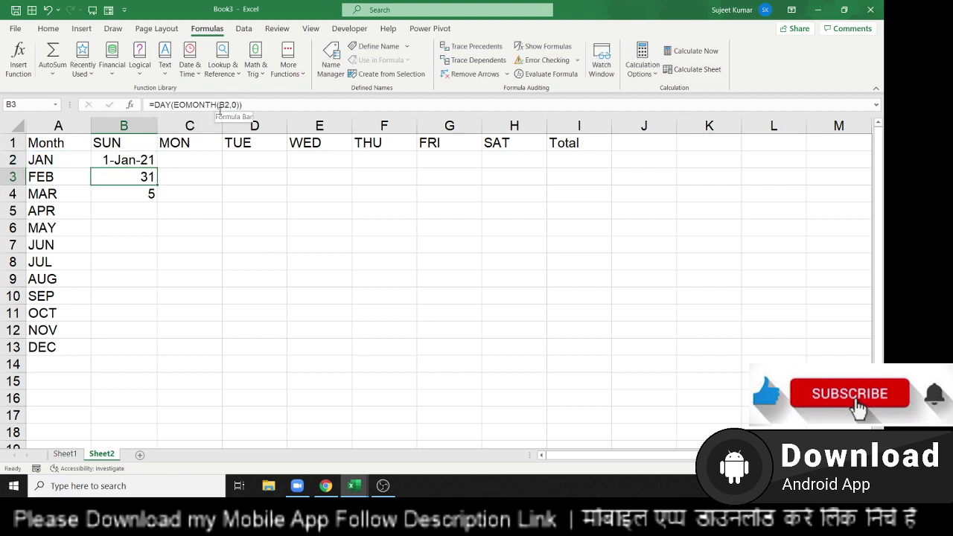
pyautogui.click(232, 105)
pyautogui.write(',0')
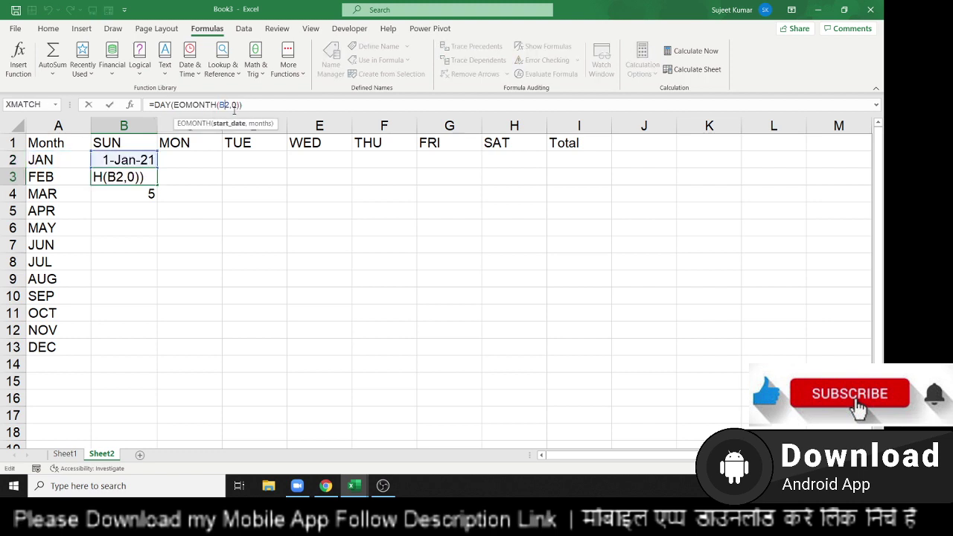
pyautogui.press('Return')
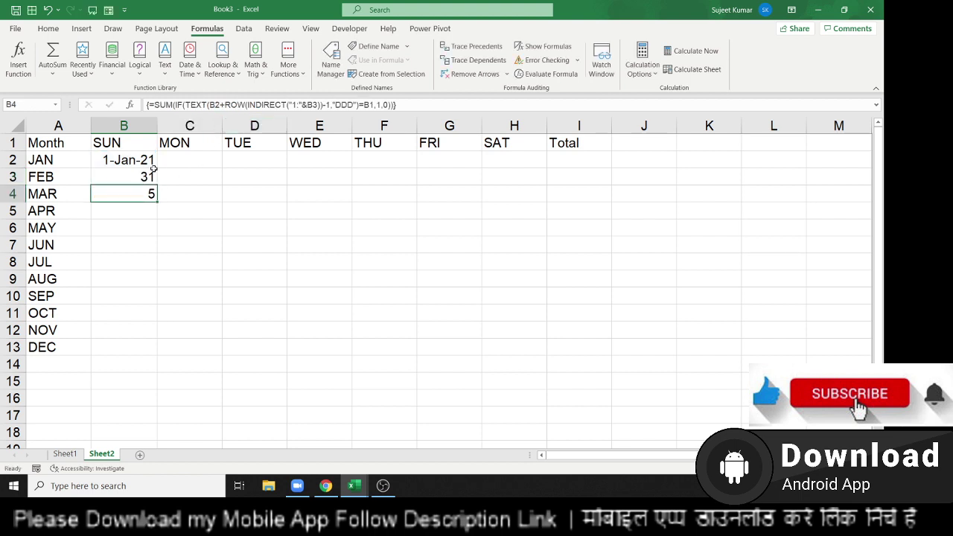
# Replace the B2 reference in B4's array formula with the DATEVALUE("1-"&$A2) expression
pyautogui.click(142, 161)
pyautogui.moveTo(154, 105); pyautogui.dragTo(285, 109)
pyautogui.hotkey('ctrl', 'c')
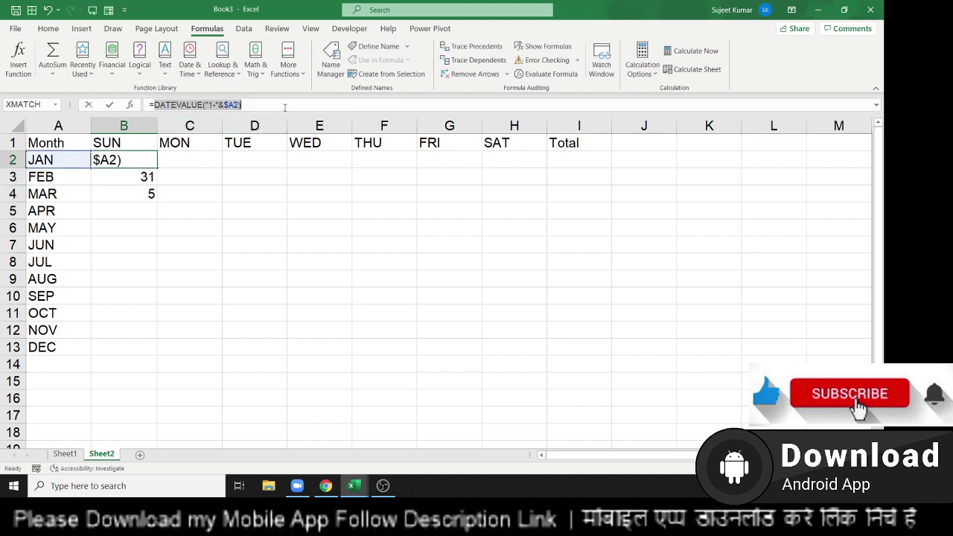
pyautogui.press('Escape')
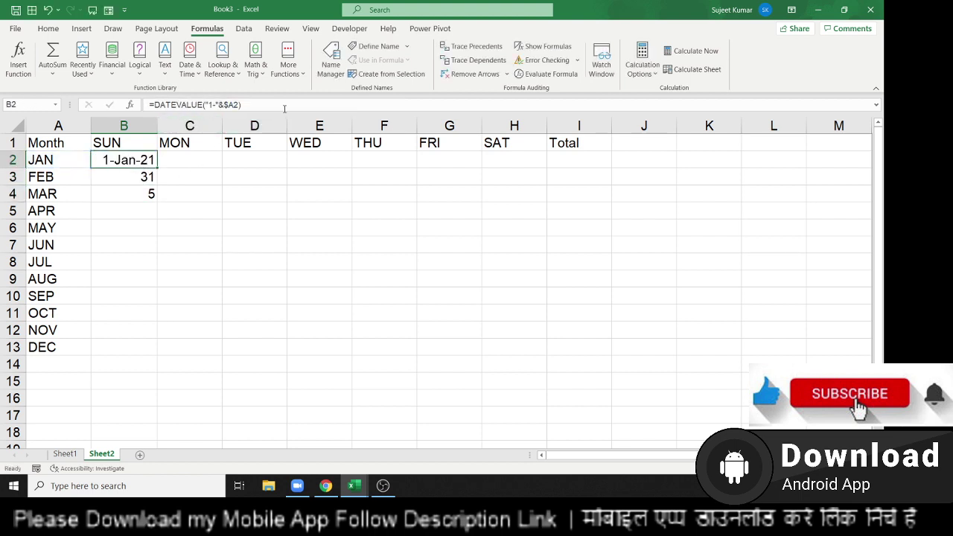
pyautogui.press('Down')
pyautogui.press('Down')
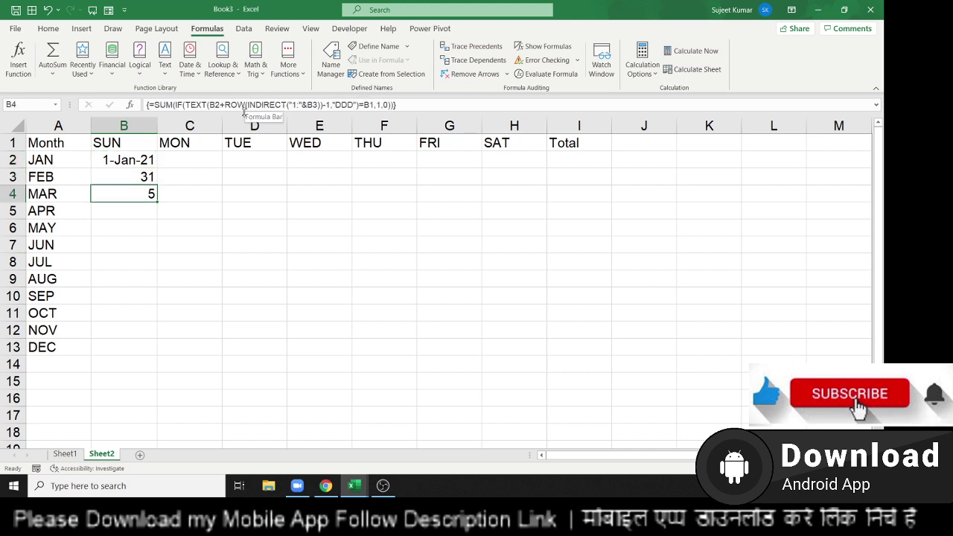
pyautogui.doubleClick(215, 105)
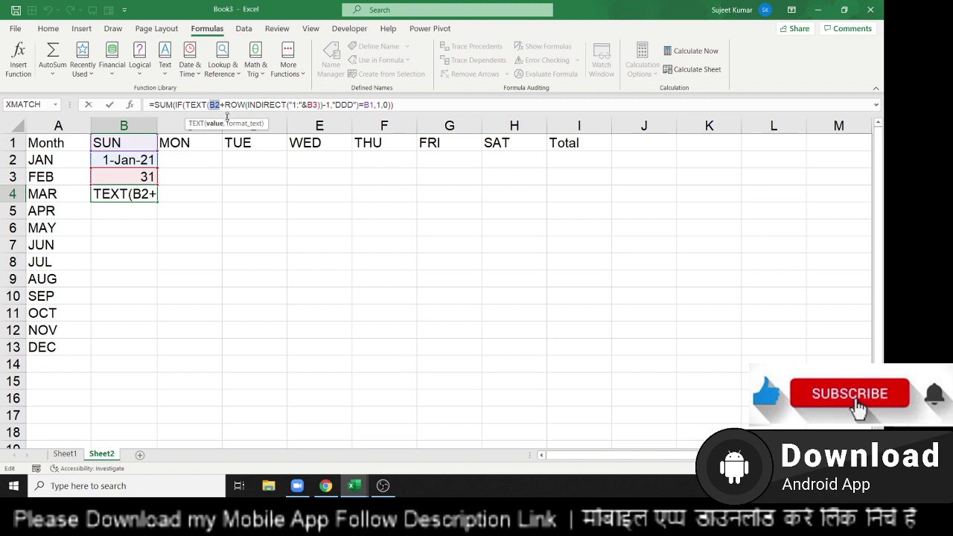
pyautogui.hotkey('ctrl', 'v')
pyautogui.press('Return')
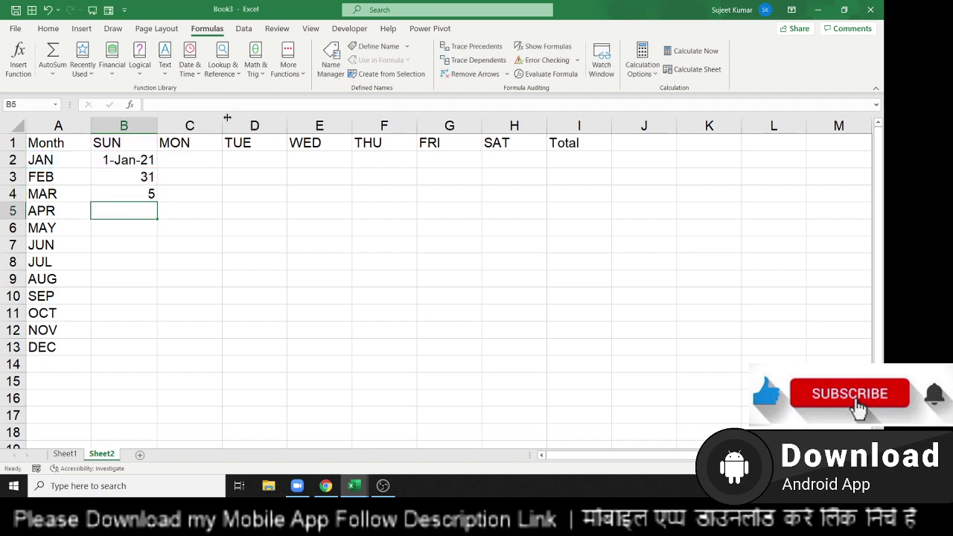
pyautogui.press('Up')
pyautogui.press('Up')
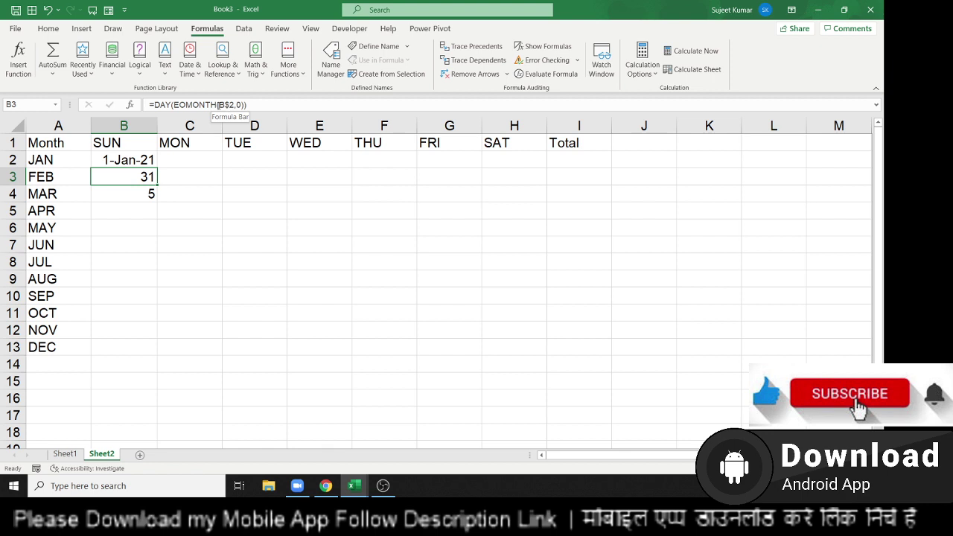
# Replace B3's B$2 reference with the month's first-date expression
pyautogui.moveTo(218, 105); pyautogui.dragTo(235, 104)
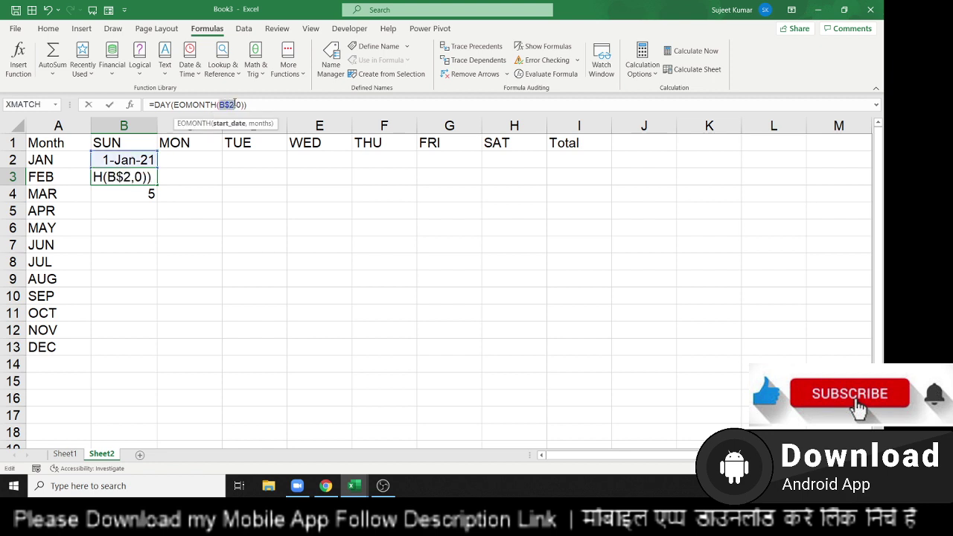
pyautogui.hotkey('ctrl', 'v')
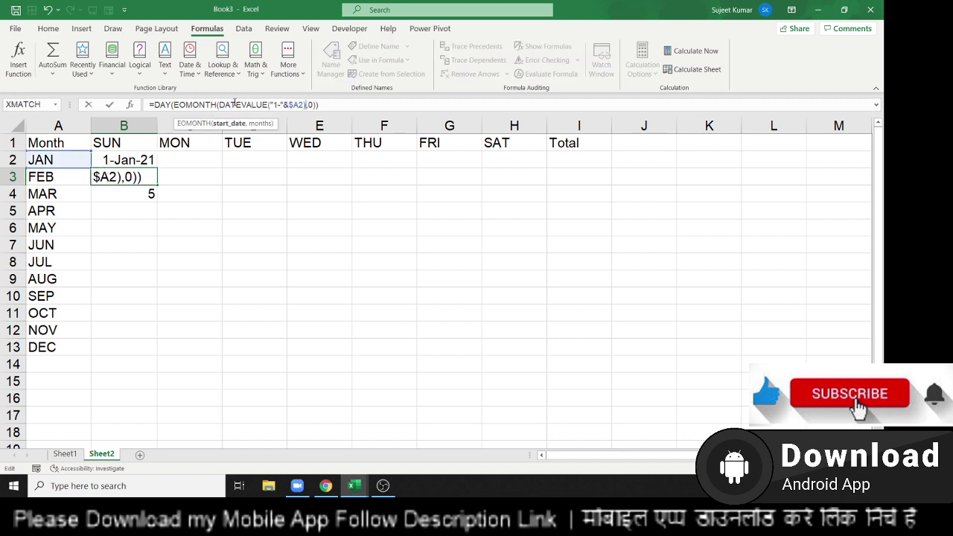
pyautogui.press('Return')
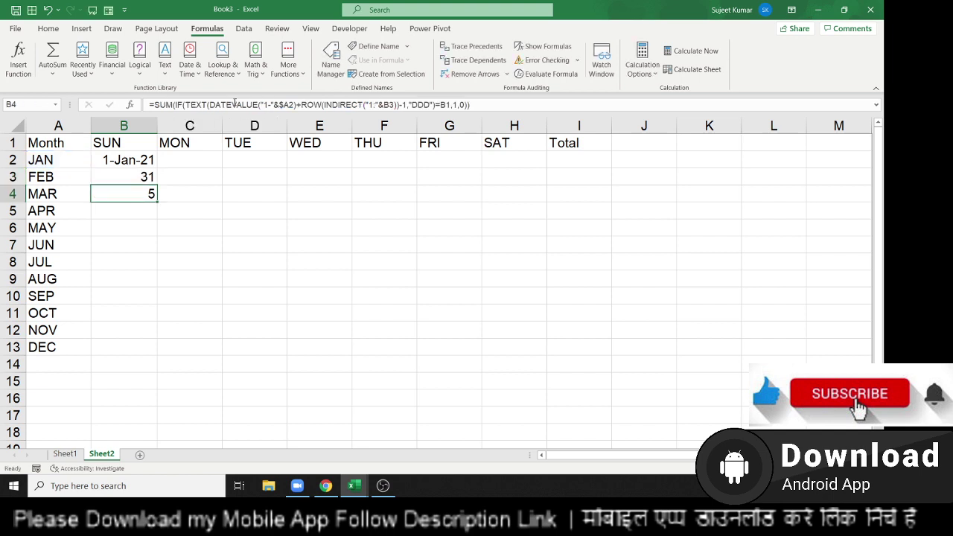
# Paste B3's DAY(EOMONTH(...)) formula over the B3 reference in B4's Sunday-count formula
pyautogui.press('Up')
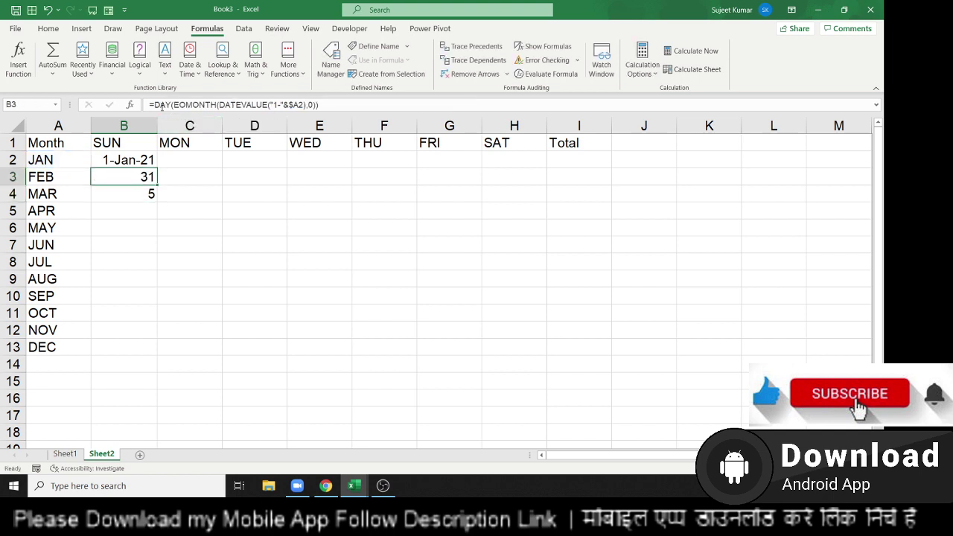
pyautogui.press('F2')
pyautogui.moveTo(157, 105); pyautogui.dragTo(318, 105)
pyautogui.hotkey('ctrl', 'c')
pyautogui.press('Escape')
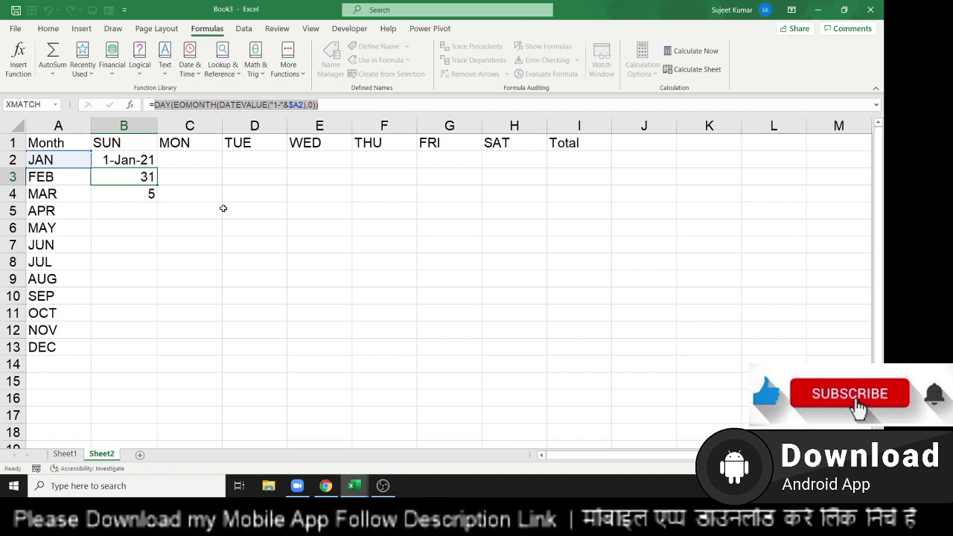
pyautogui.click(143, 198)
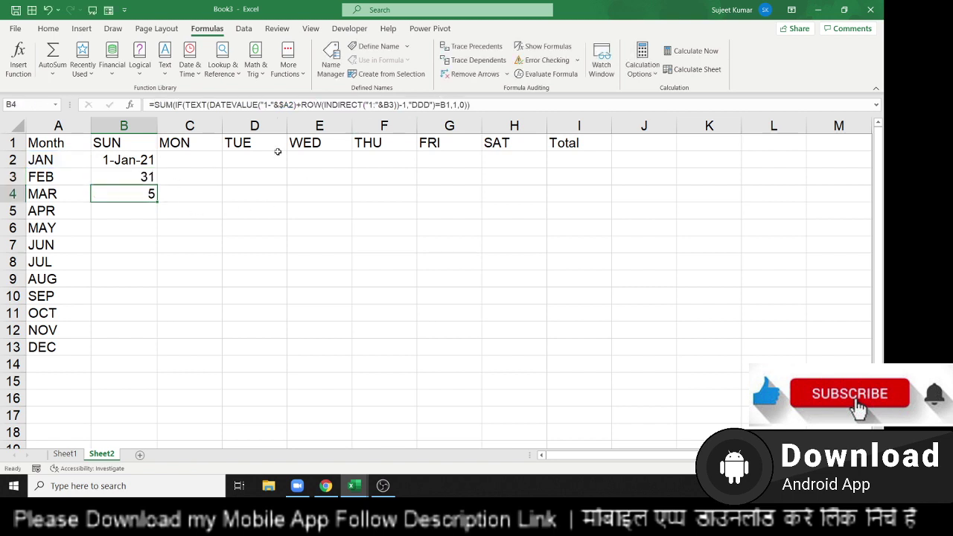
pyautogui.doubleClick(390, 105)
pyautogui.hotkey('ctrl', 'v')
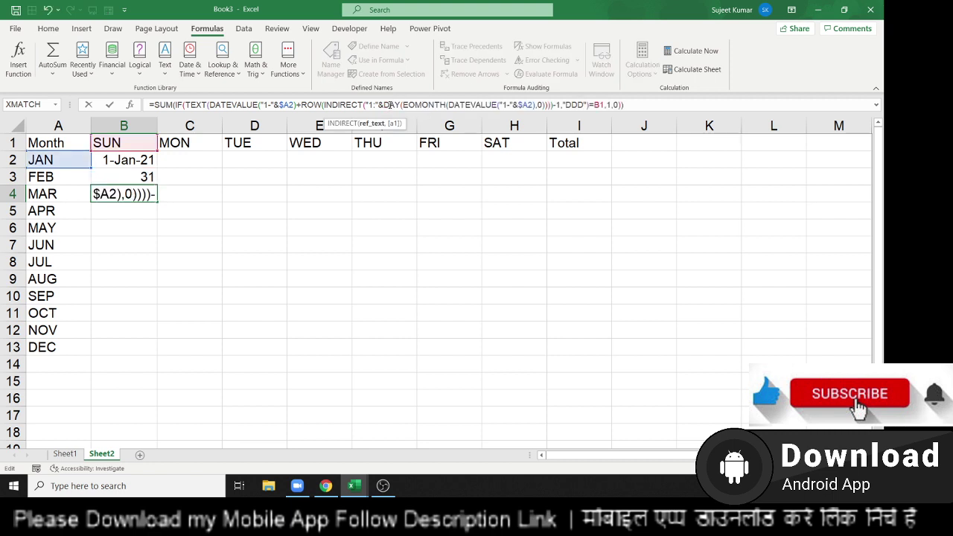
pyautogui.press('Return')
pyautogui.press('Up')
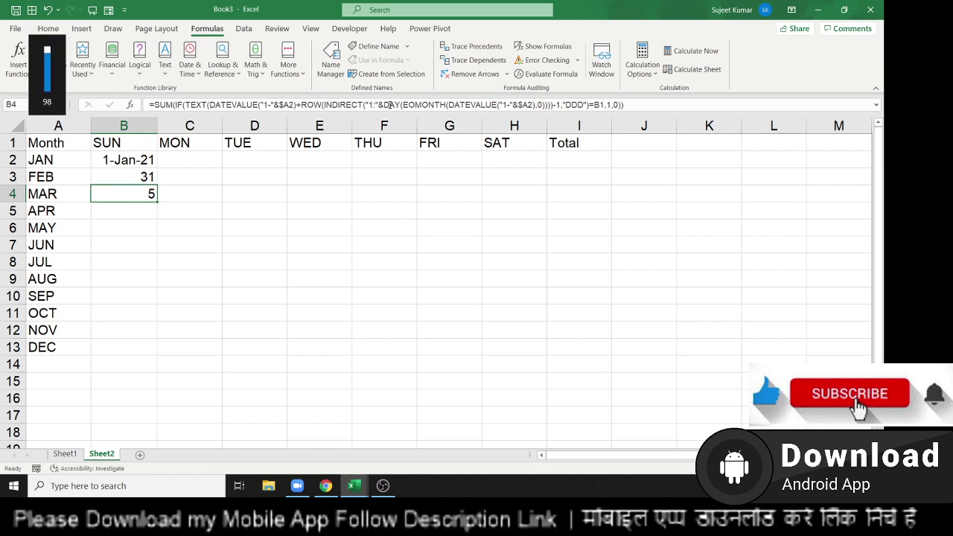
pyautogui.doubleClick(138, 194)
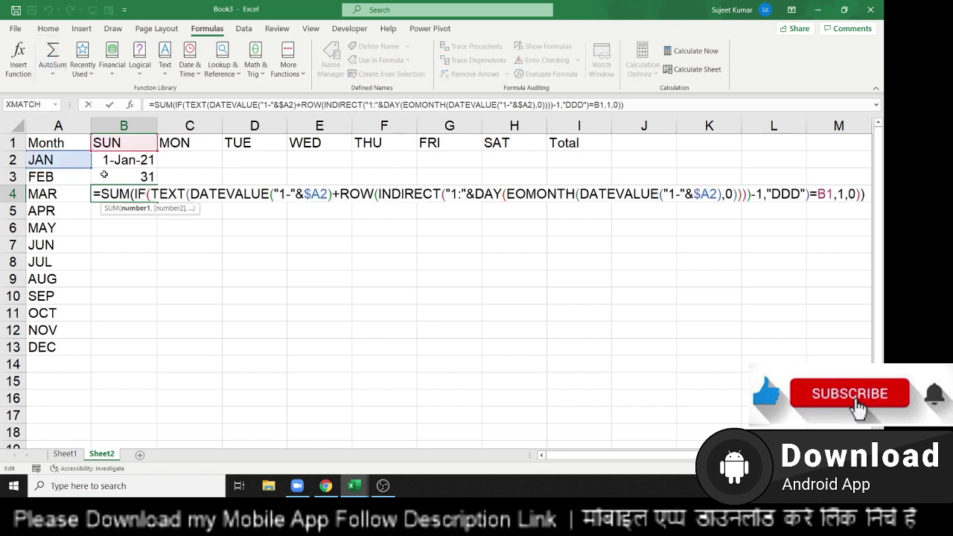
pyautogui.click(146, 177)
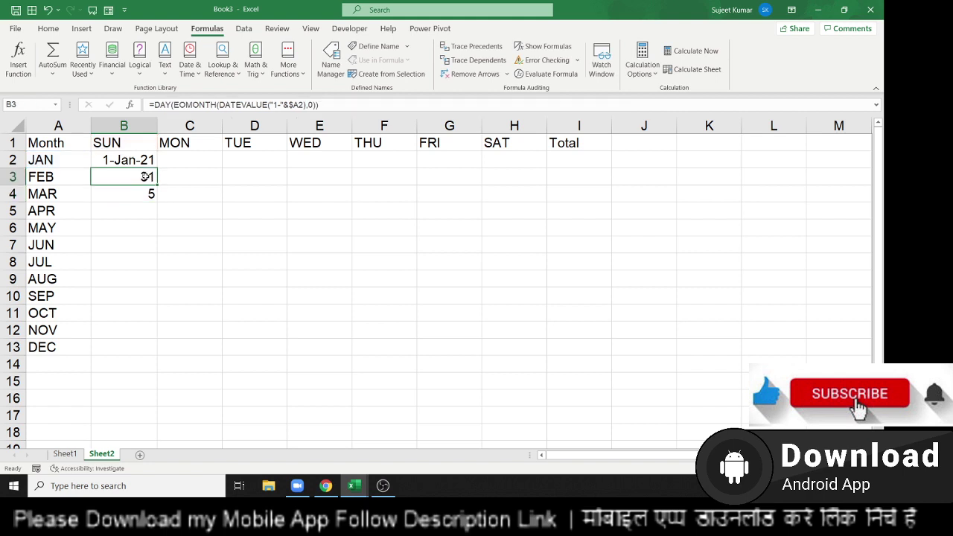
# Clear helper cells B2:B3 and move B4's Sunday-count formula into B2
pyautogui.moveTo(145, 176); pyautogui.dragTo(144, 164)
pyautogui.press('Delete')
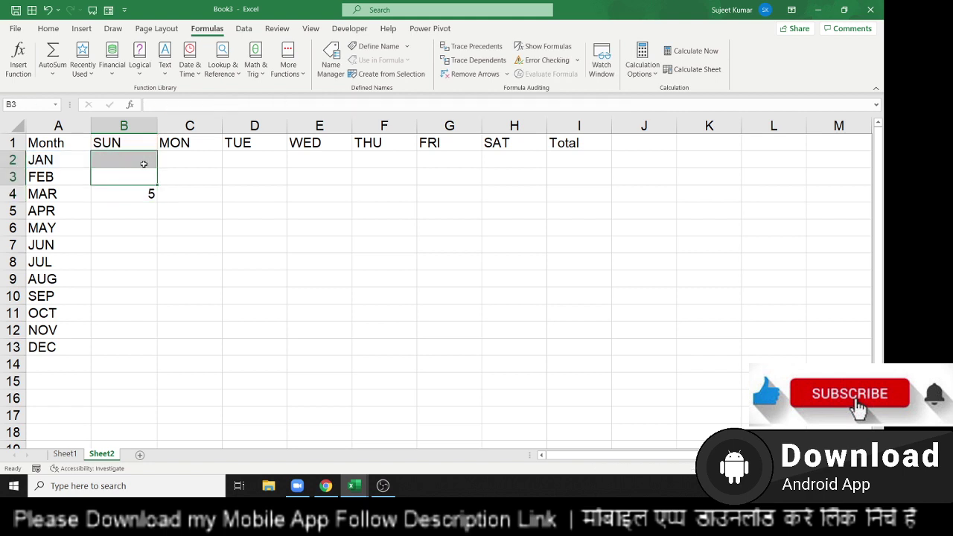
pyautogui.press('Down')
pyautogui.press('Down')
pyautogui.press('Up')
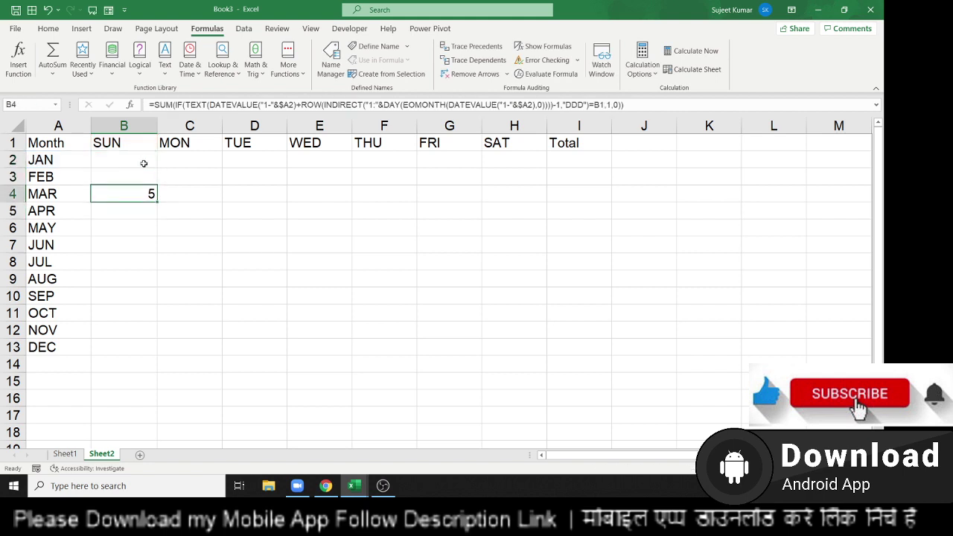
pyautogui.press('F2')
pyautogui.press('F9')
pyautogui.press('Escape')
pyautogui.hotkey('ctrl', 'c')
pyautogui.click(143, 163)
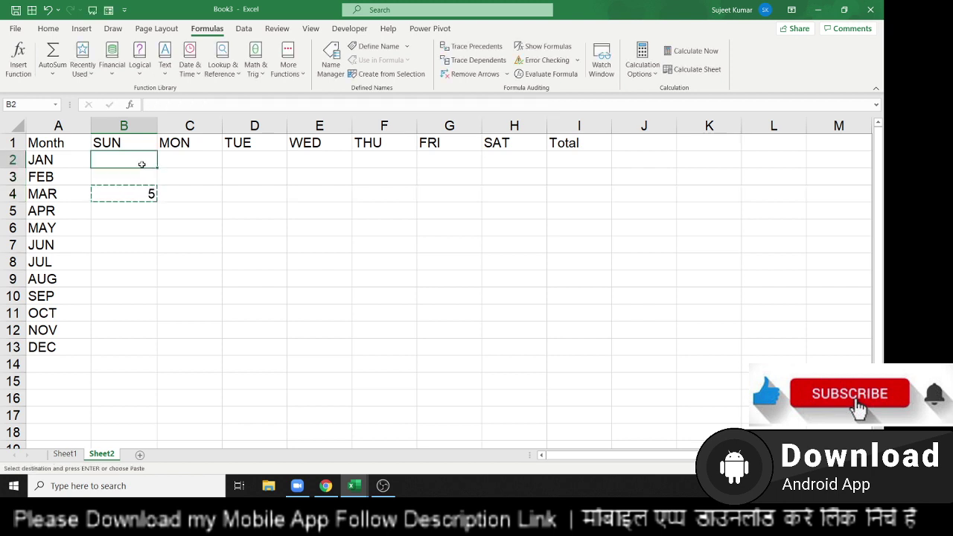
pyautogui.press('Return')
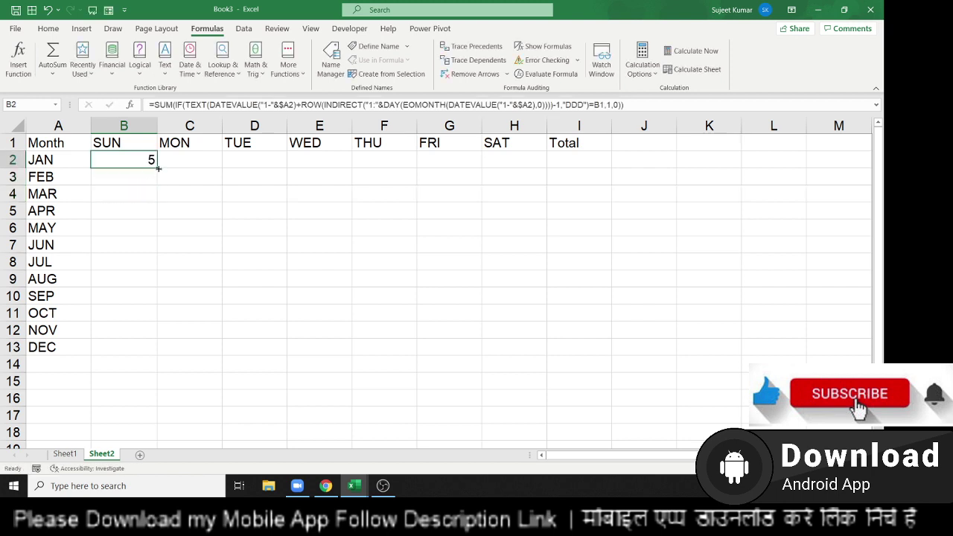
# Test-copy the formula into C2, clear it, then enter B2 as an array formula
pyautogui.moveTo(156, 167); pyautogui.dragTo(197, 168)
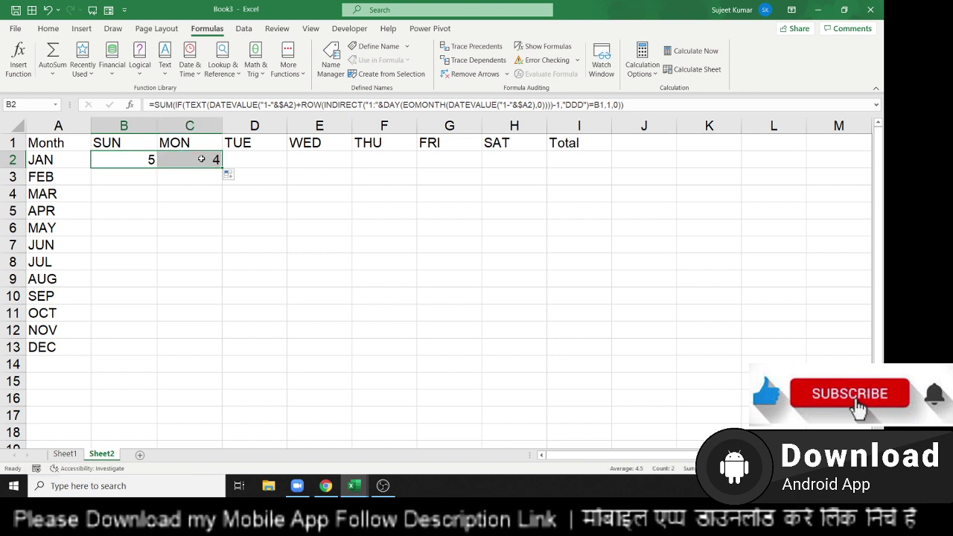
pyautogui.click(198, 160)
pyautogui.doubleClick(200, 160)
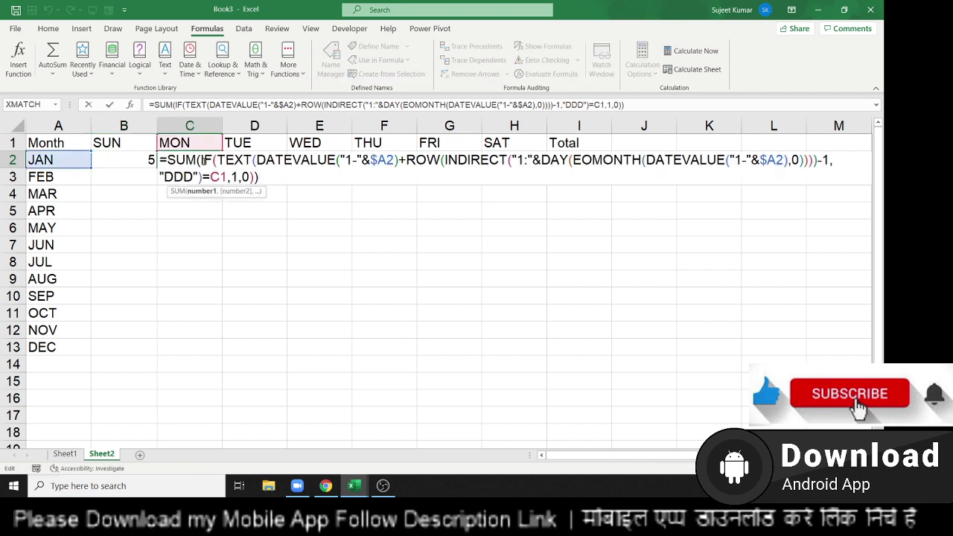
pyautogui.press('Escape')
pyautogui.press('Delete')
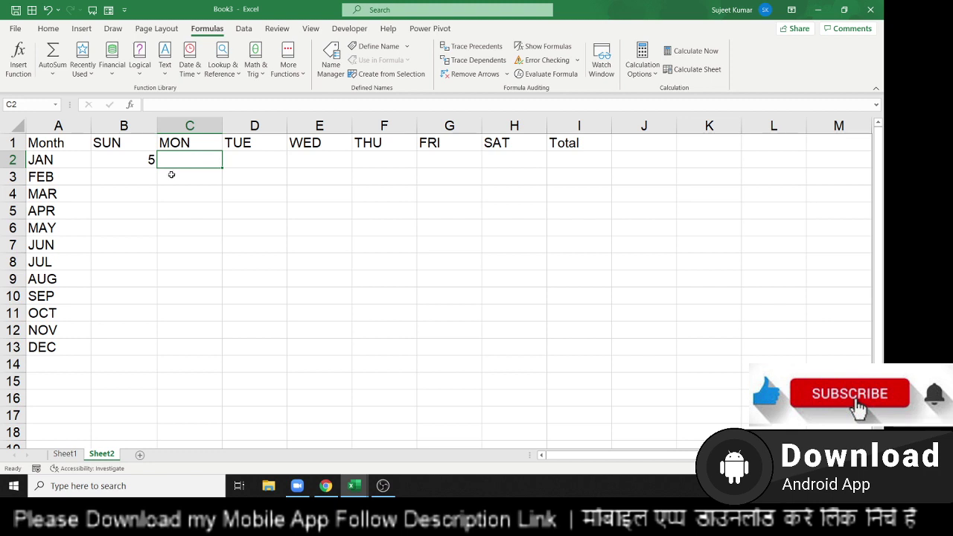
pyautogui.doubleClick(149, 160)
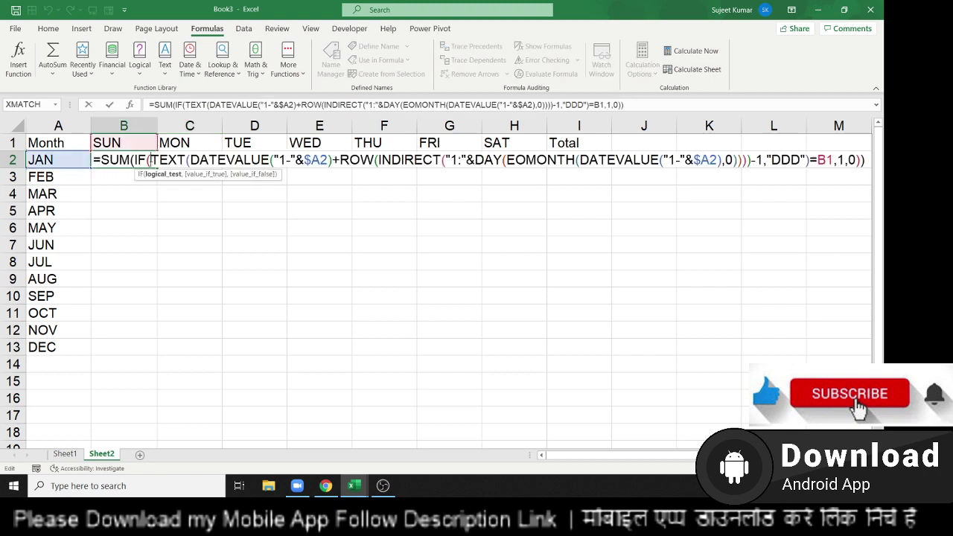
pyautogui.hotkey('ctrl', 'shift', 'Return')
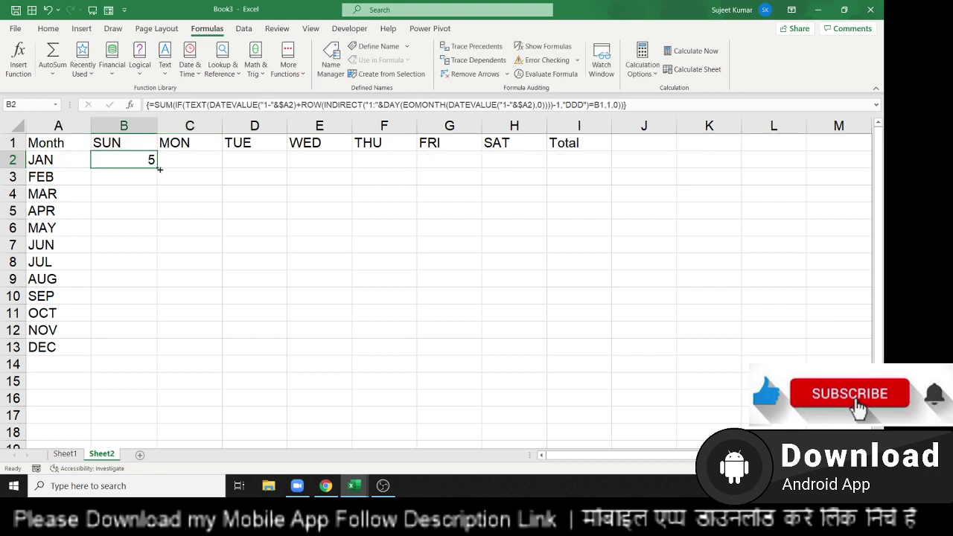
# Anchor the weekday reference as B$1 in B2's array formula and fill it across B2:H13
pyautogui.moveTo(155, 169)
pyautogui.mouseDown()
pyautogui.moveTo(541, 170)
pyautogui.moveTo(556, 351)
pyautogui.mouseUp()
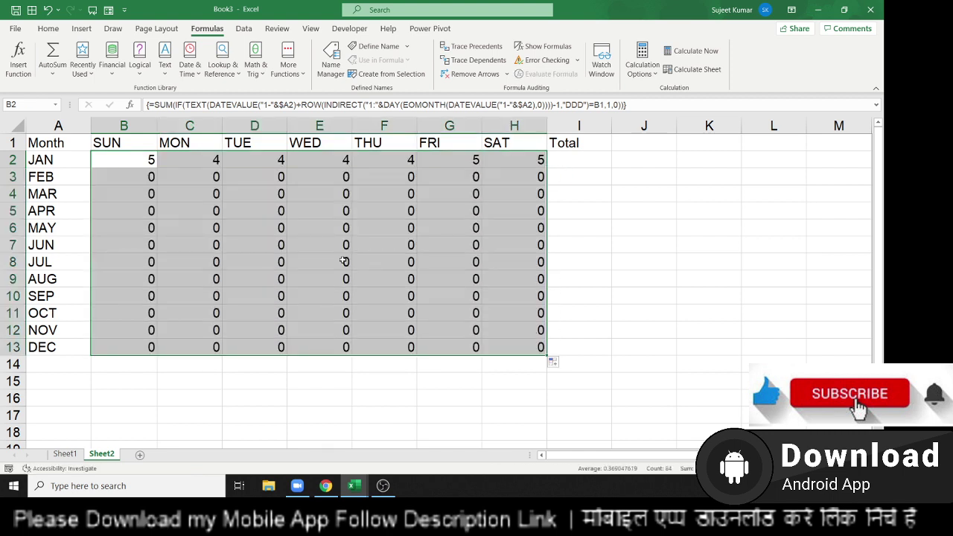
pyautogui.click(140, 156)
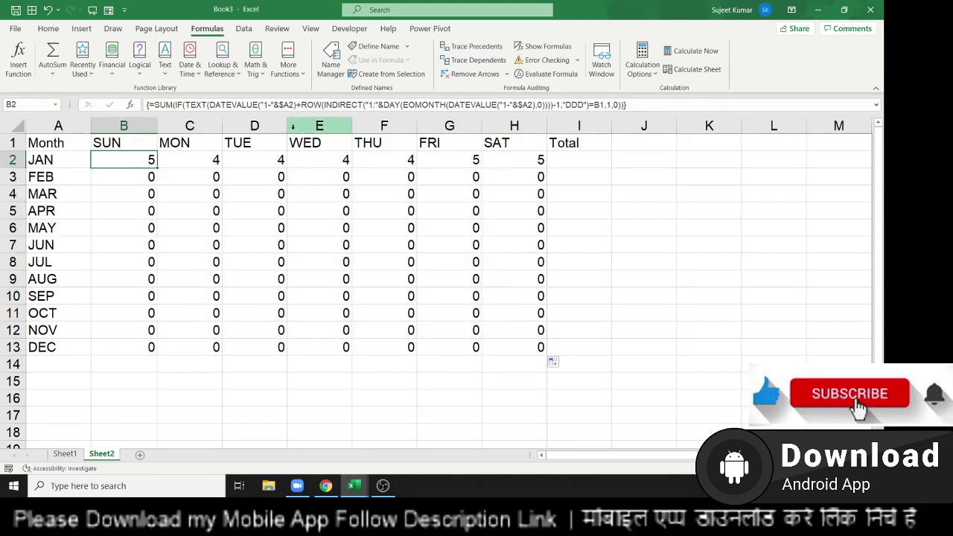
pyautogui.click(596, 105)
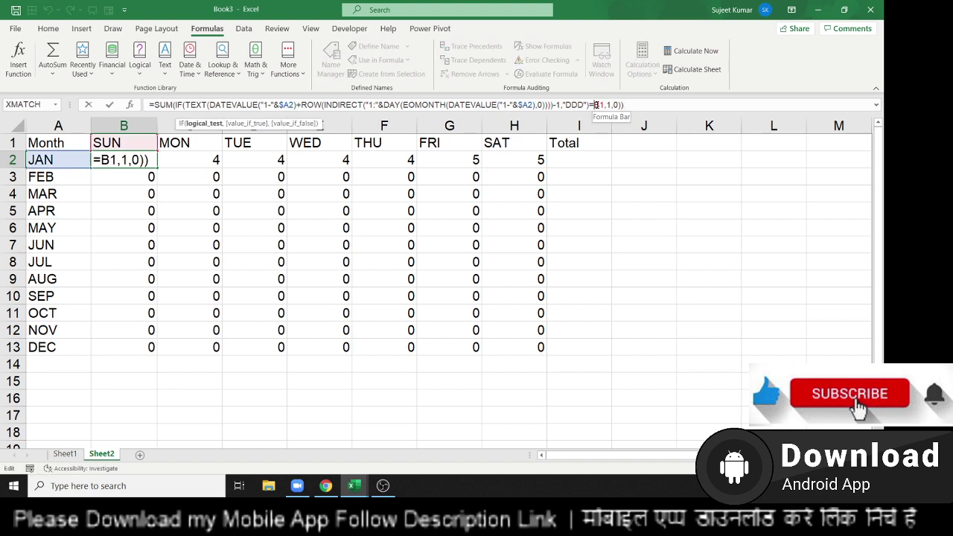
pyautogui.click(602, 105)
pyautogui.write('$')
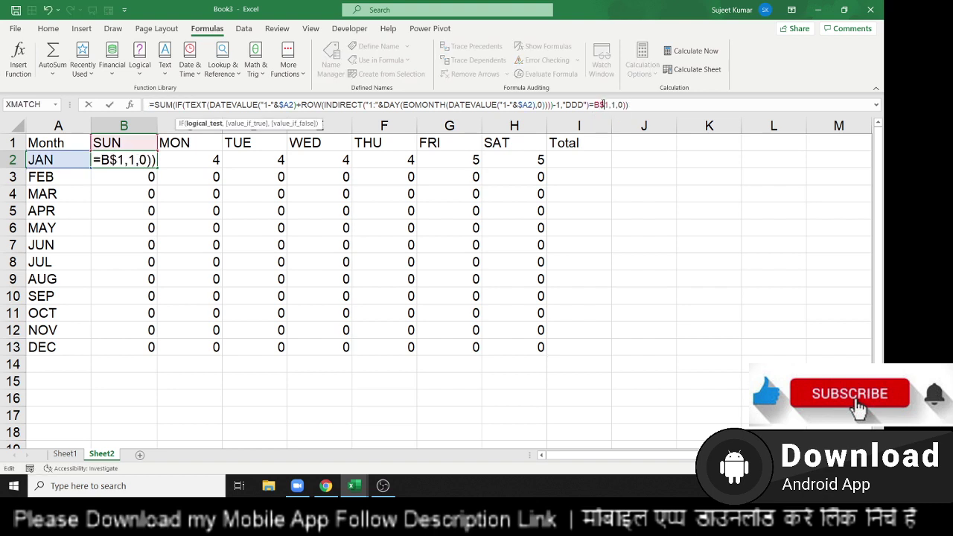
pyautogui.hotkey('ctrl', 'shift', 'Return')
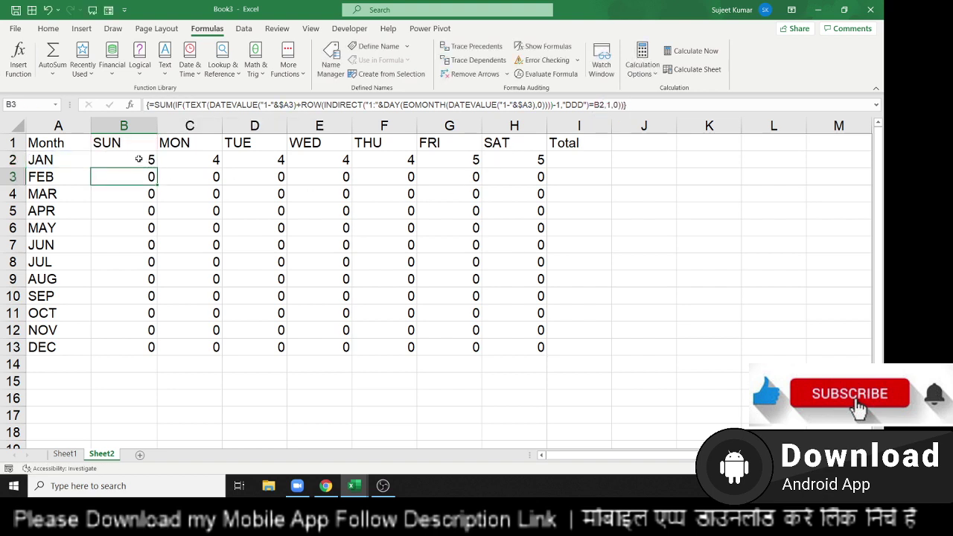
pyautogui.click(138, 159)
pyautogui.moveTo(157, 168)
pyautogui.mouseDown()
pyautogui.moveTo(488, 185)
pyautogui.moveTo(543, 170)
pyautogui.moveTo(551, 350)
pyautogui.mouseUp()
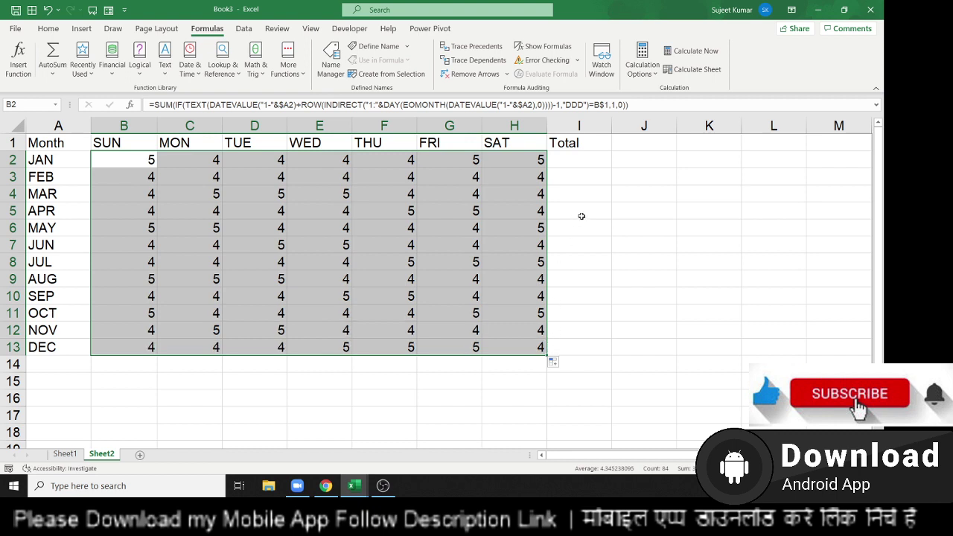
# AutoSum January's weekday counts in the Total column and fill it down every month
pyautogui.click(586, 164)
pyautogui.hotkey('alt', '=')
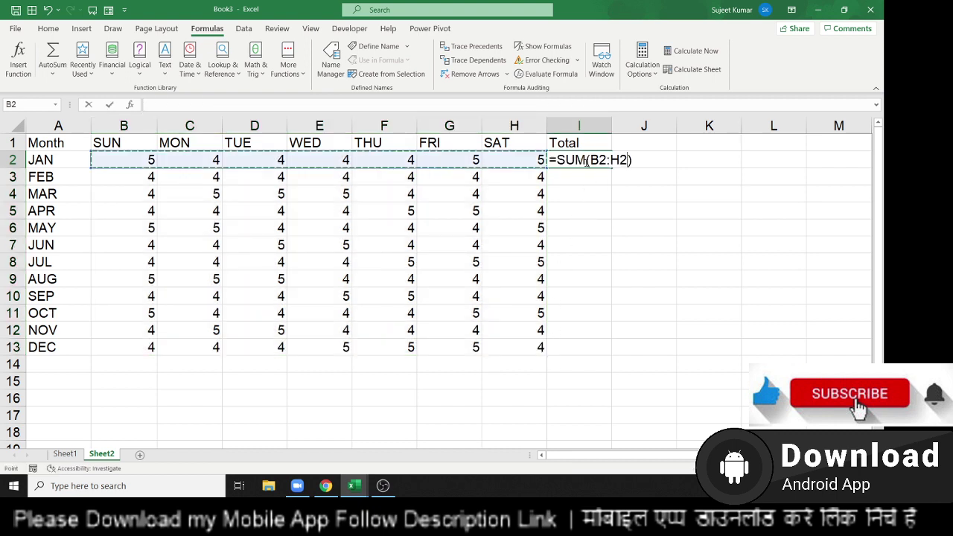
pyautogui.press('Return')
pyautogui.click(585, 160)
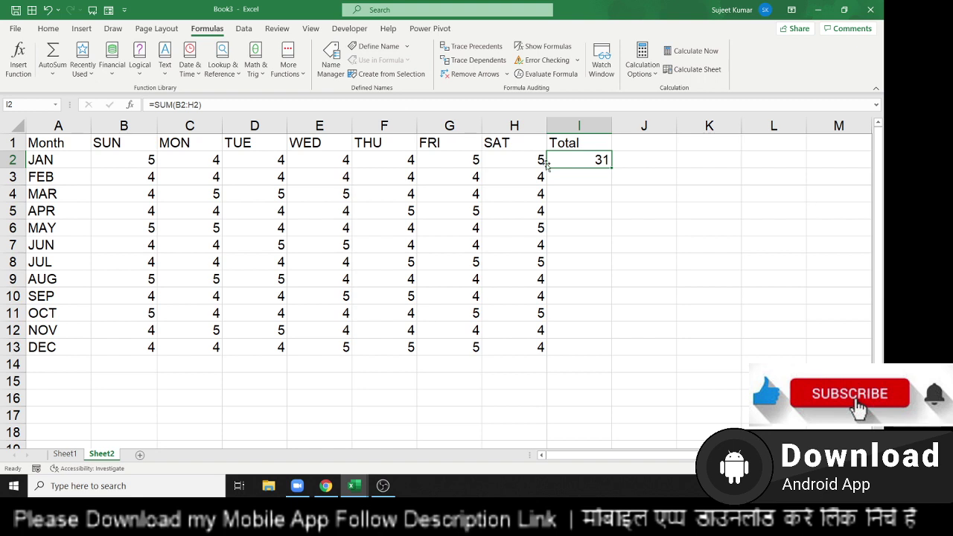
pyautogui.doubleClick(611, 169)
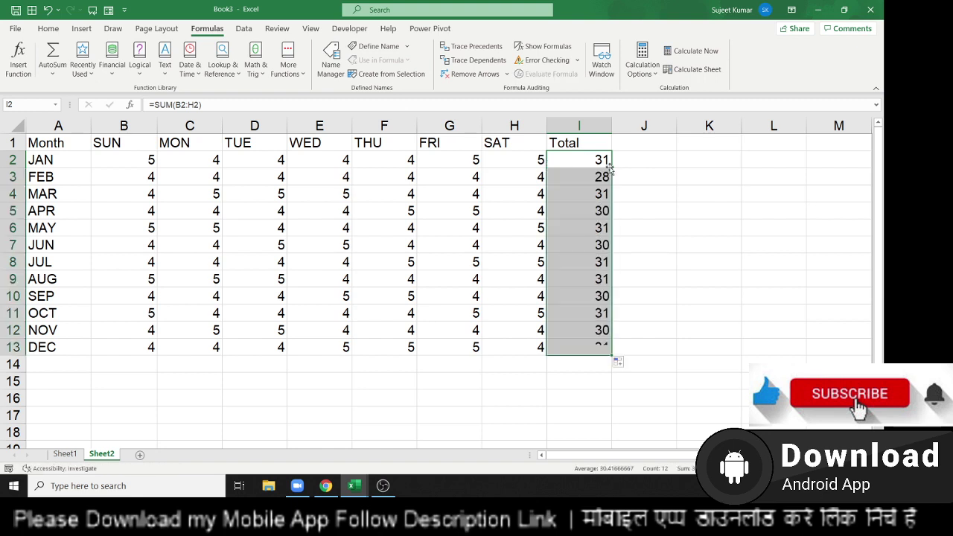